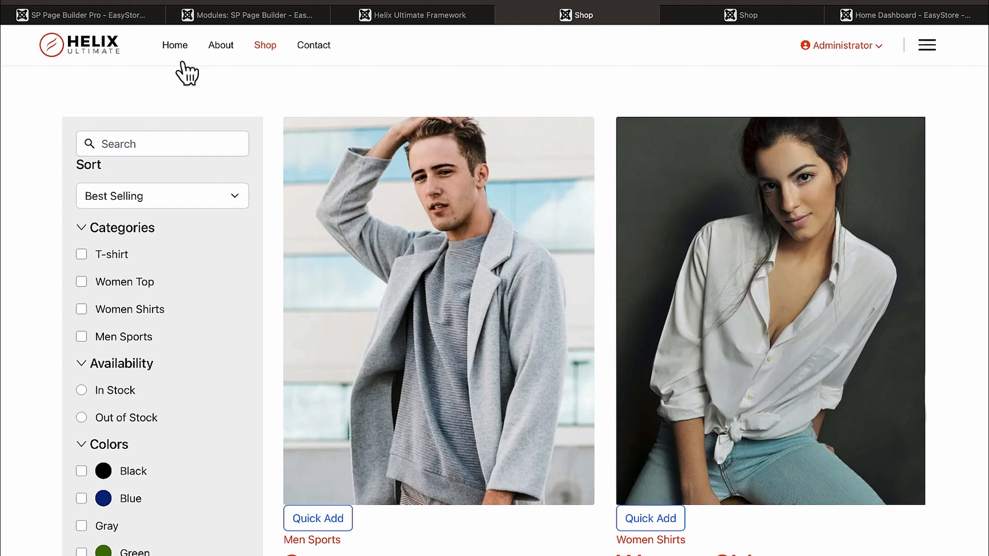
Step: Switch from the site's front end to SP Page Builder and create a new page named Home
click(175, 47)
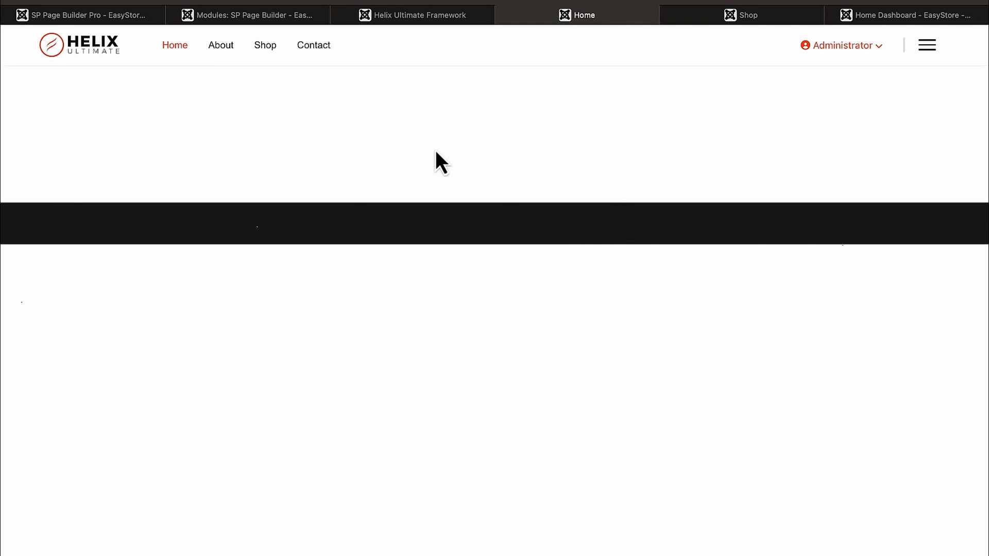
click(89, 16)
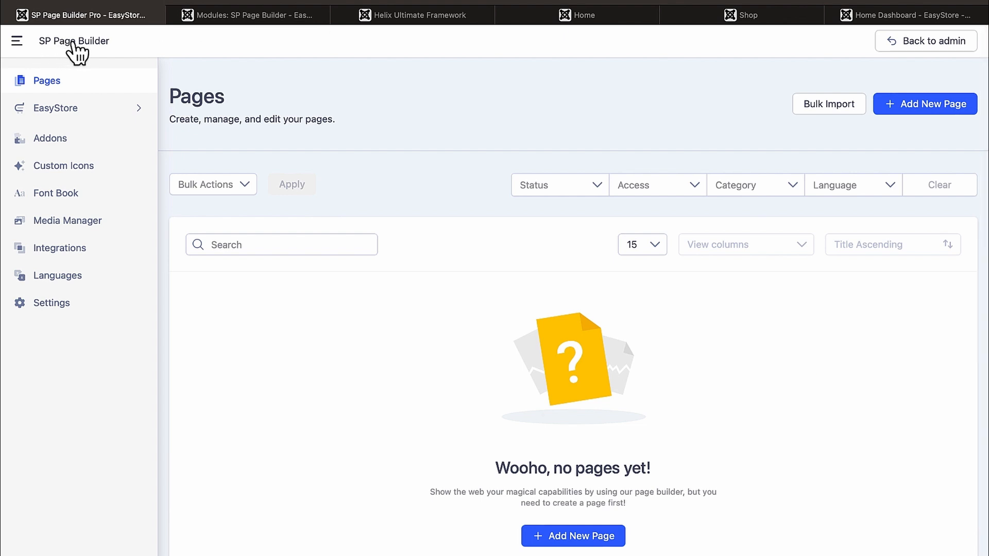
click(136, 109)
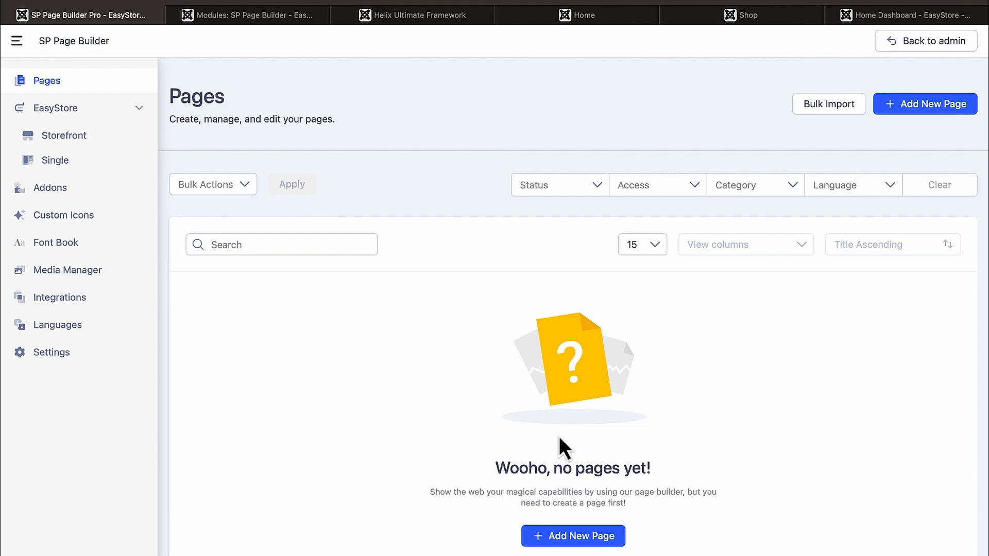
click(576, 537)
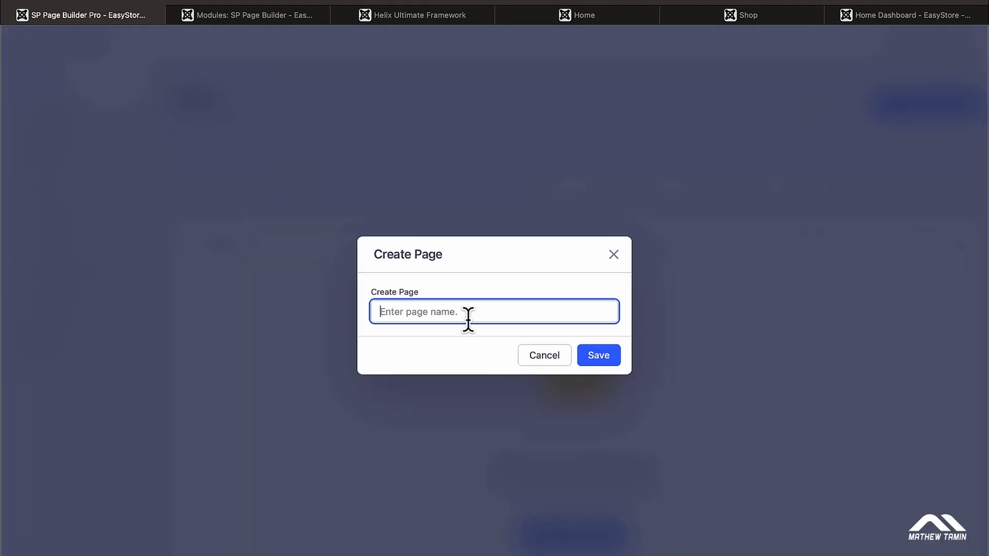
text(Home)
click(599, 355)
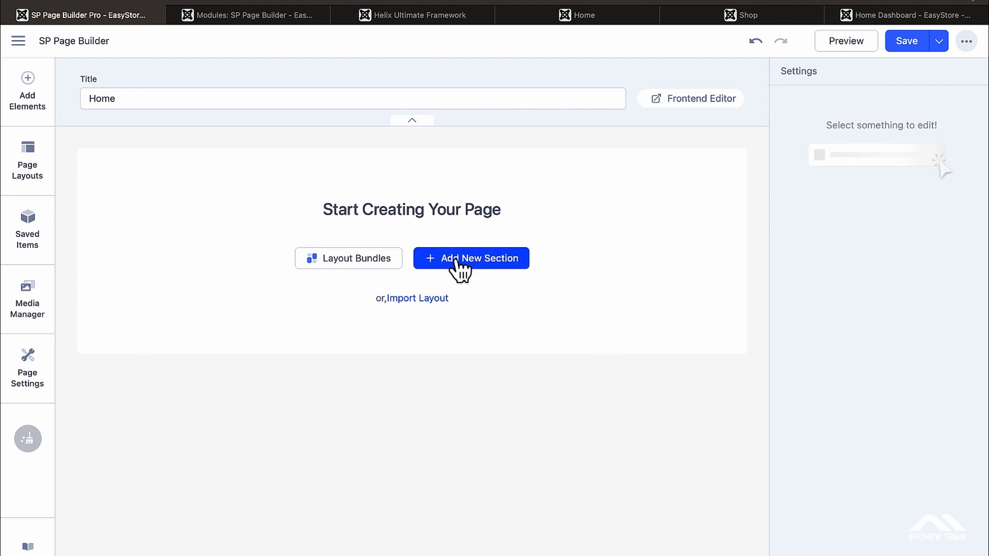
Step: Browse the ready-made layout bundles for the page, then close the collection without choosing one
click(376, 270)
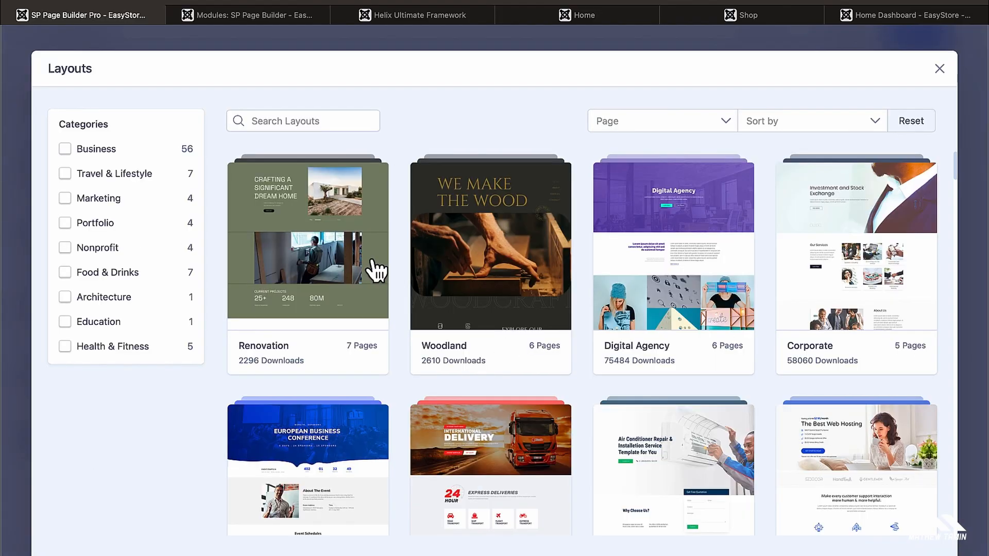
scroll(564, 322, down, 3)
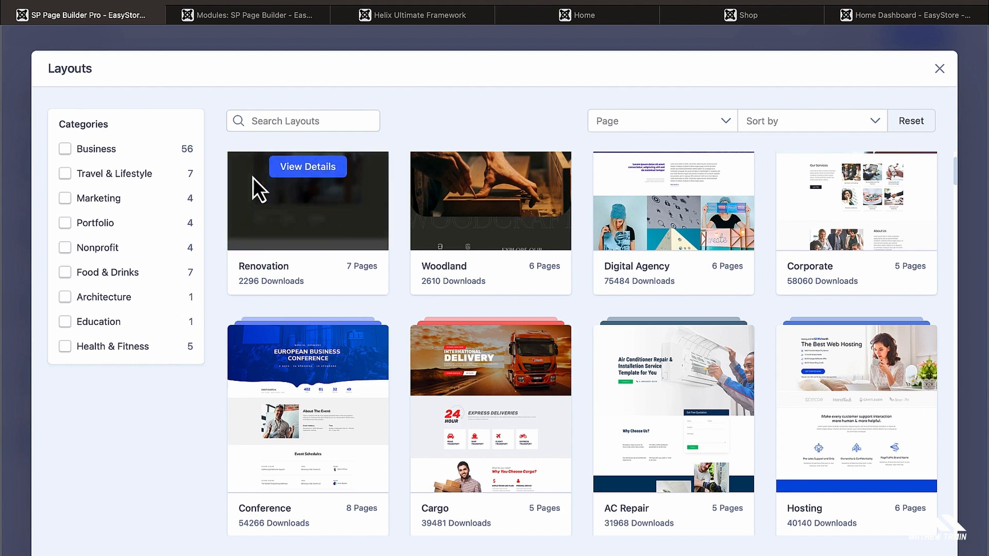
scroll(544, 308, down, 2)
scroll(545, 307, down, 10)
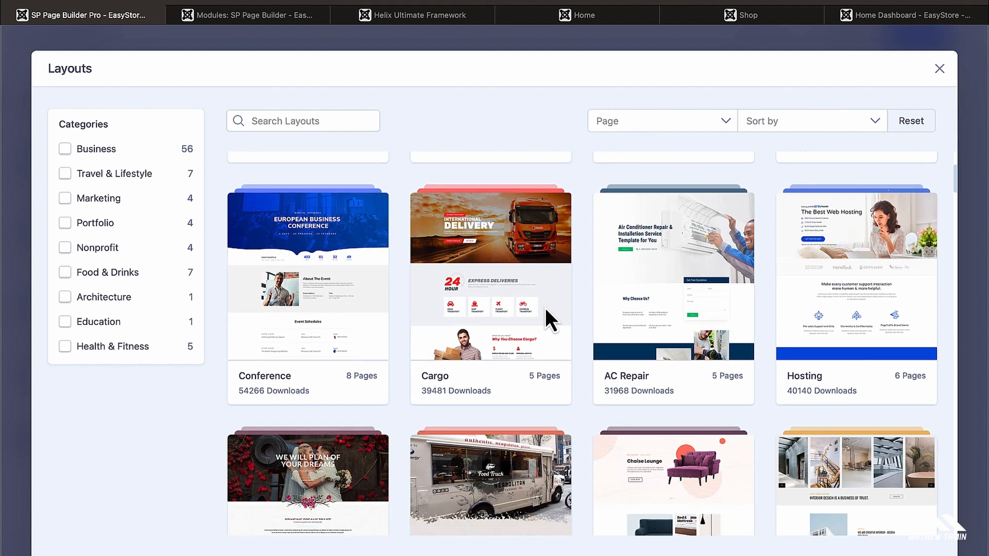
scroll(545, 308, down, 1)
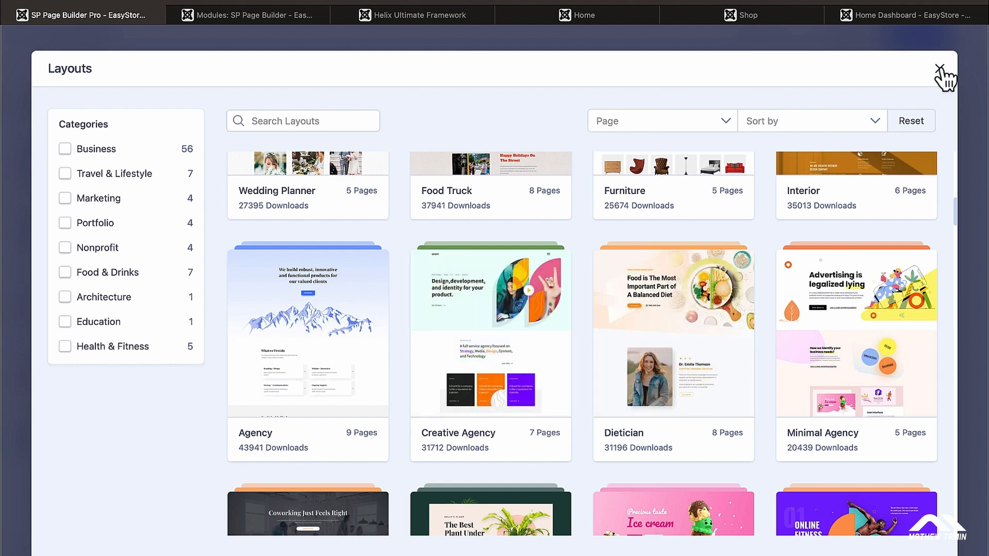
click(939, 70)
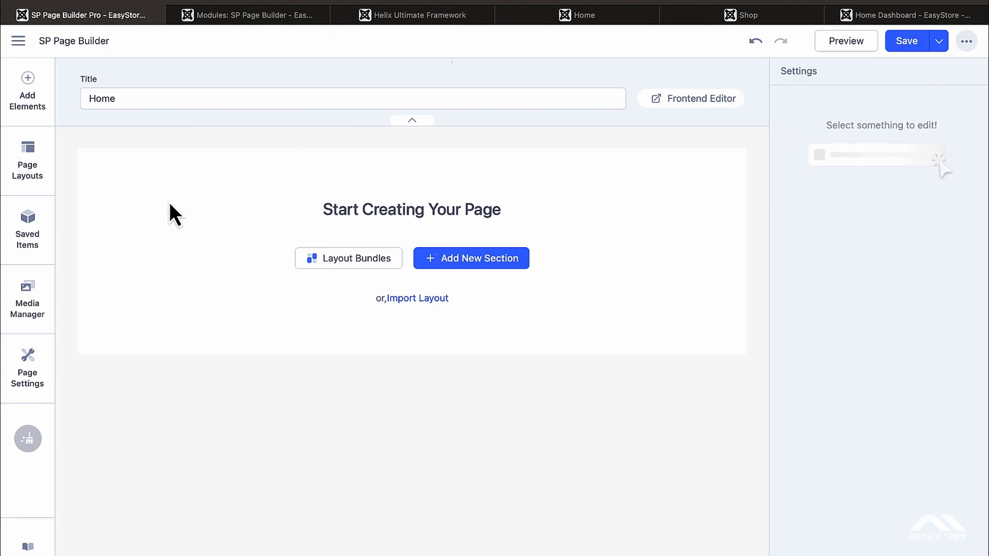
Step: Add a new section with the single full-width column layout (12) to the Home page
click(470, 265)
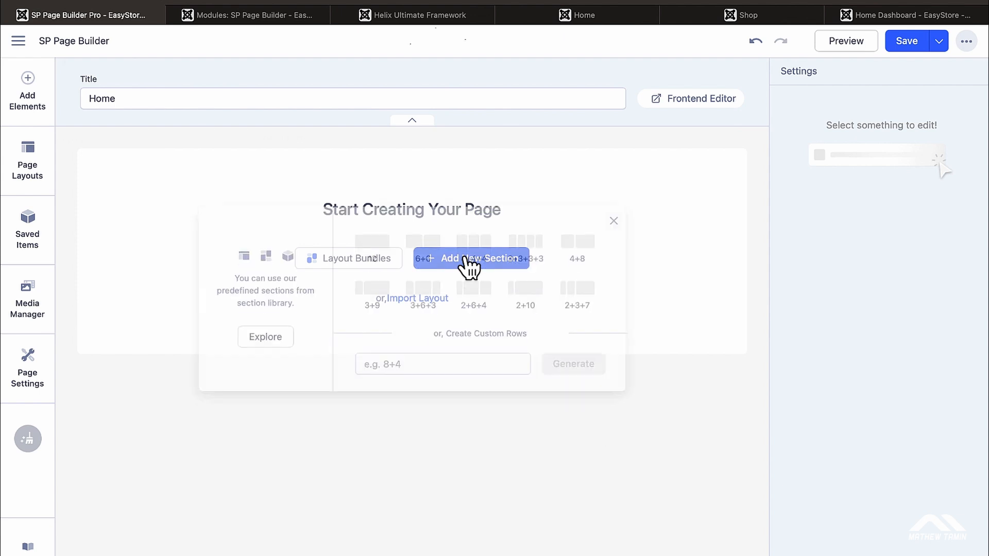
click(412, 187)
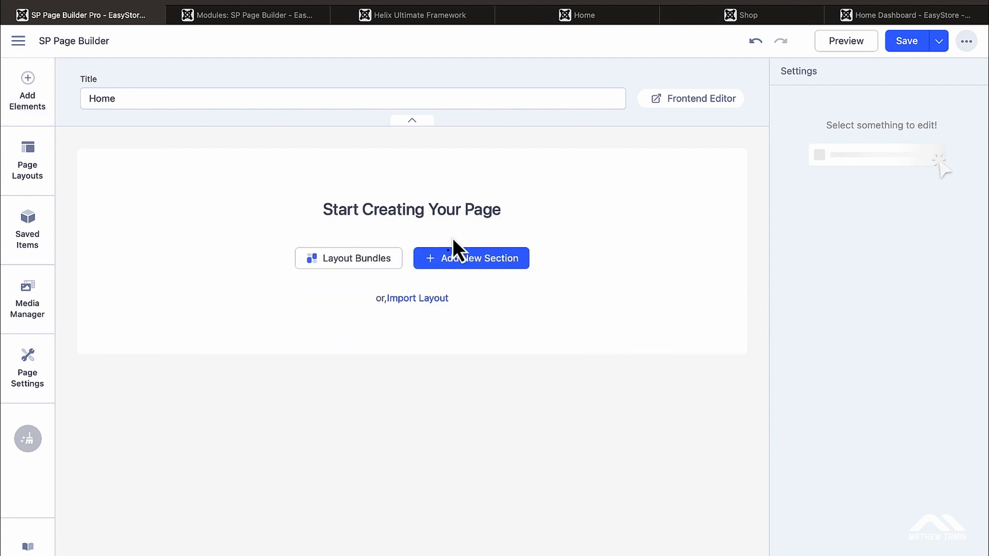
click(462, 254)
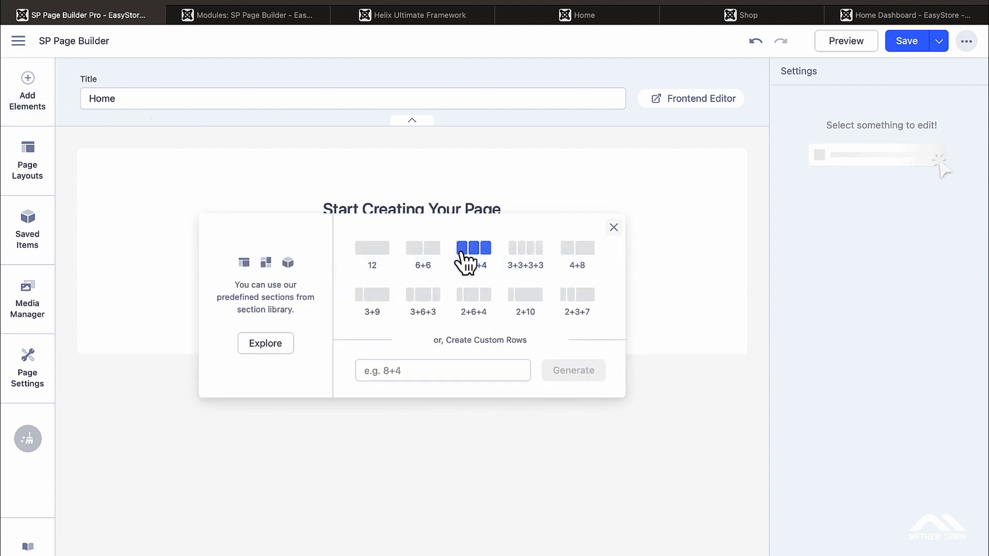
click(369, 252)
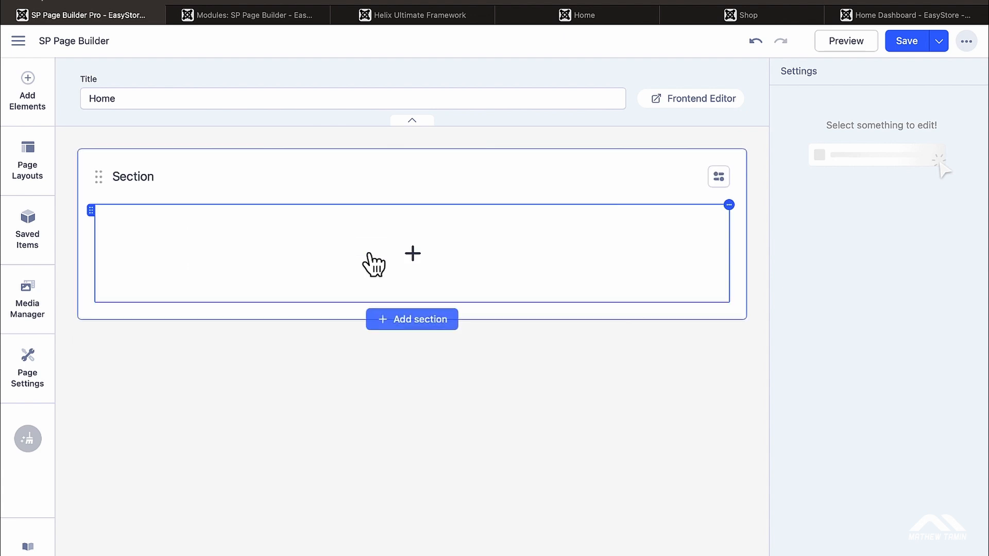
Step: Browse the Slideshow designs in the Sections Library and preview Slideshow 9
click(28, 92)
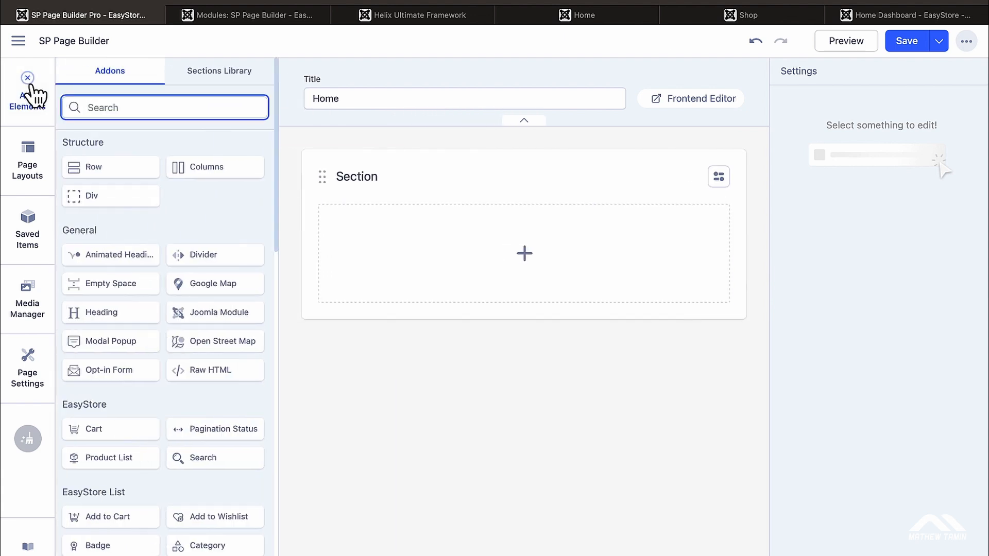
click(221, 76)
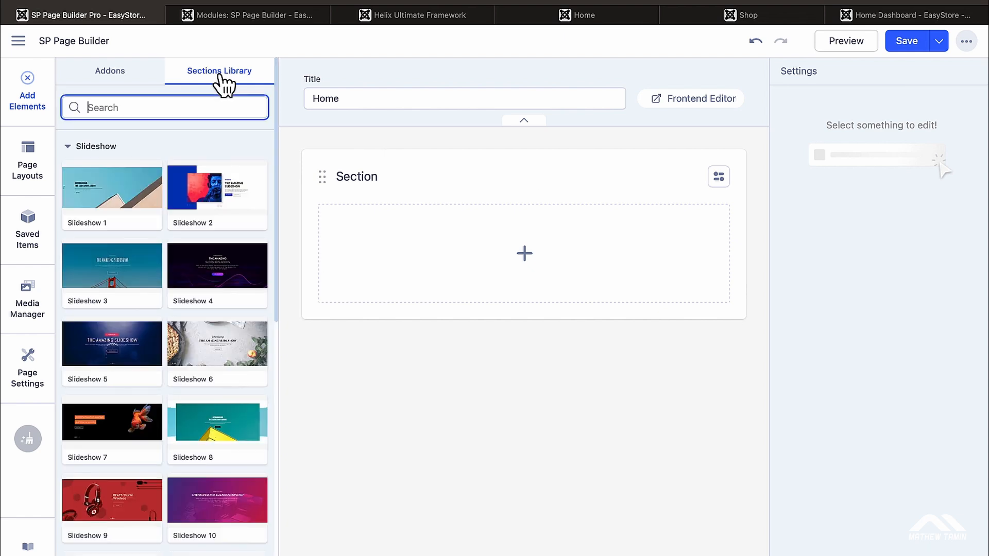
mouse_move(212, 178)
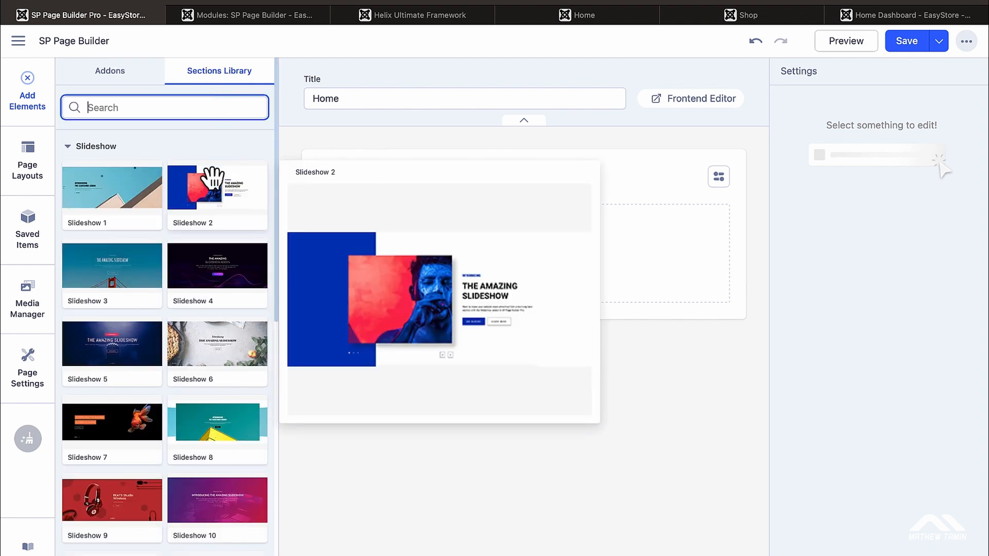
scroll(212, 178, down, 3)
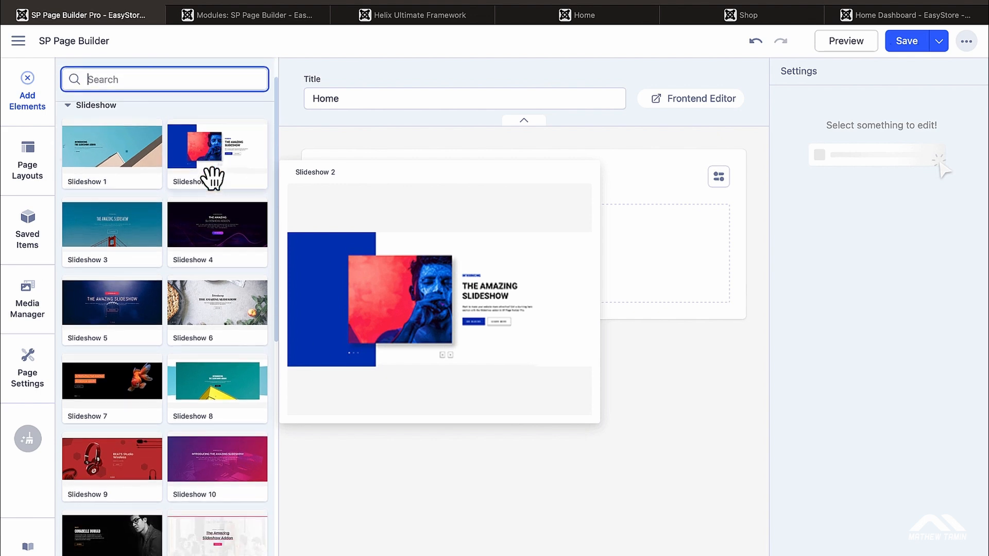
scroll(212, 178, down, 3)
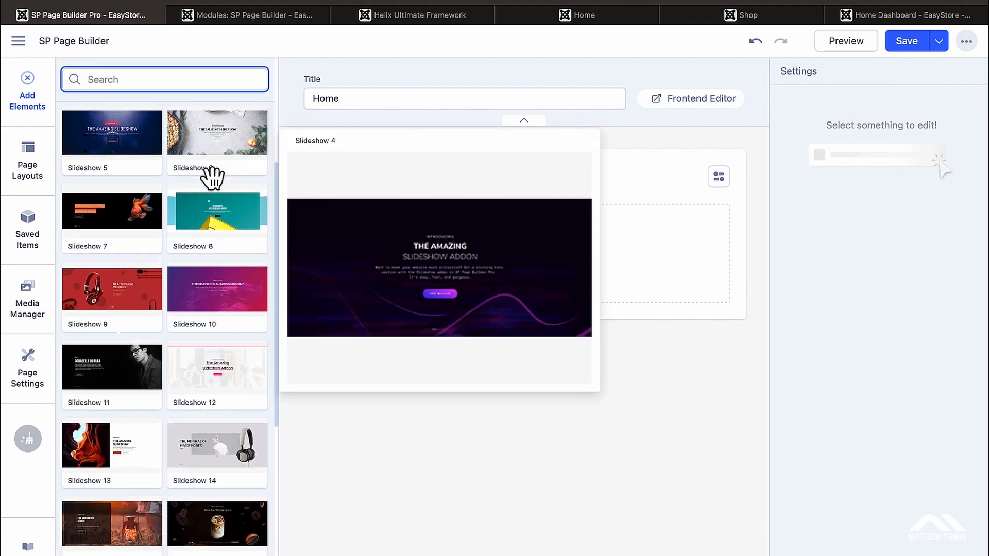
mouse_move(149, 293)
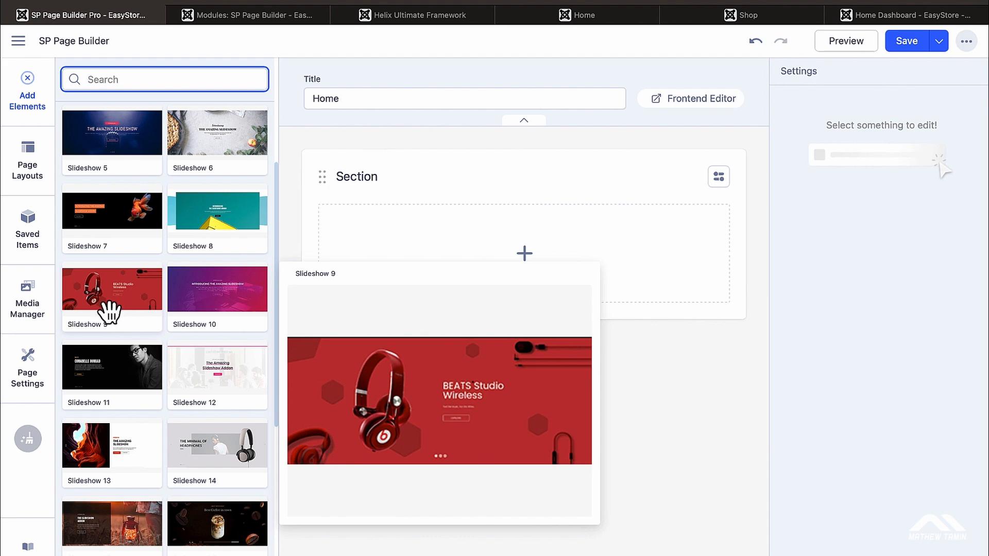
Step: Replace the empty section with the Slideshow 9 section from the library and save the page
click(719, 178)
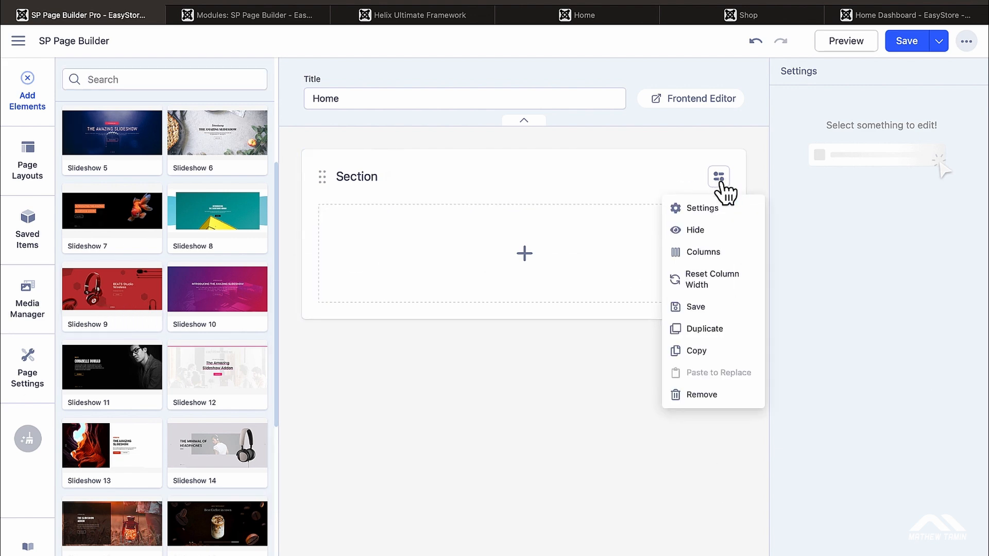
click(705, 395)
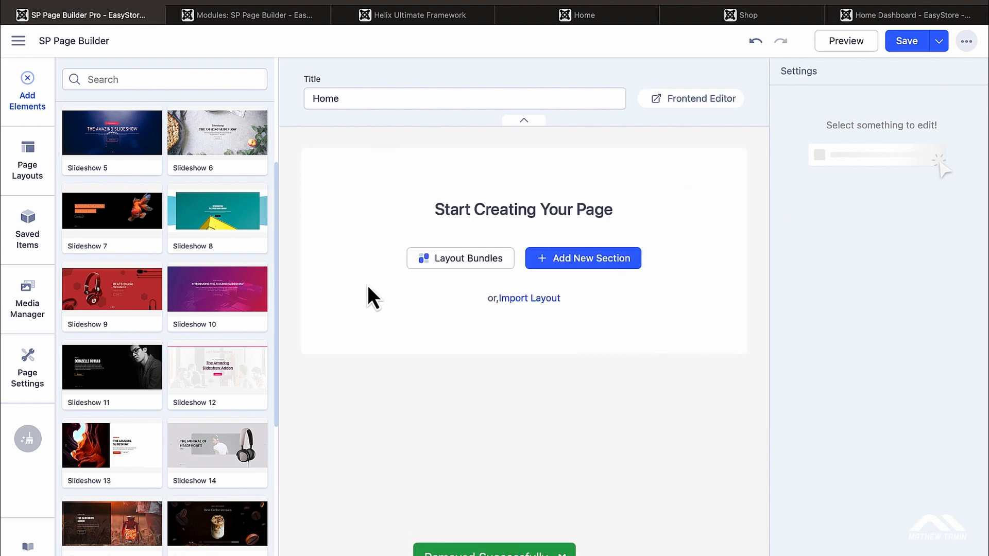
mouse_move(109, 305)
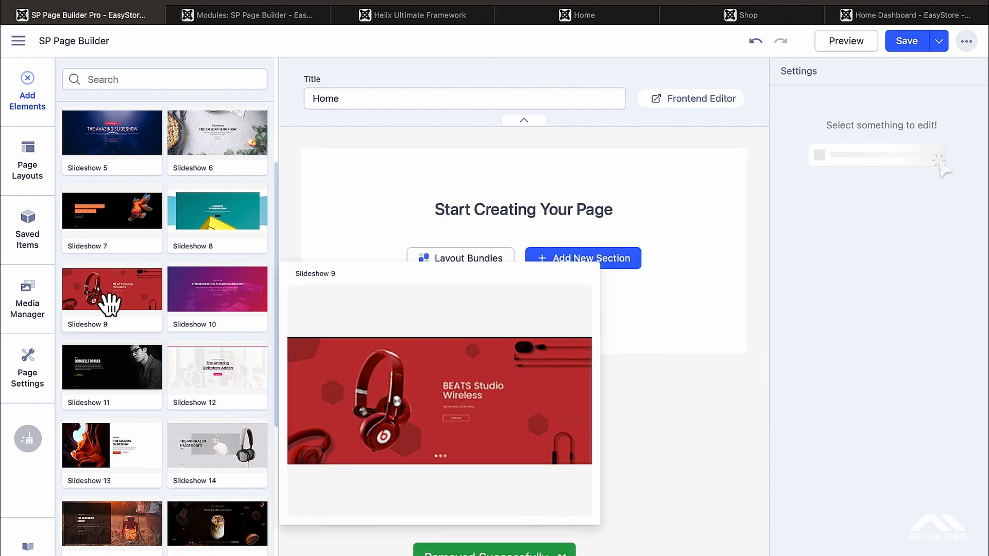
drag(110, 305, 429, 285)
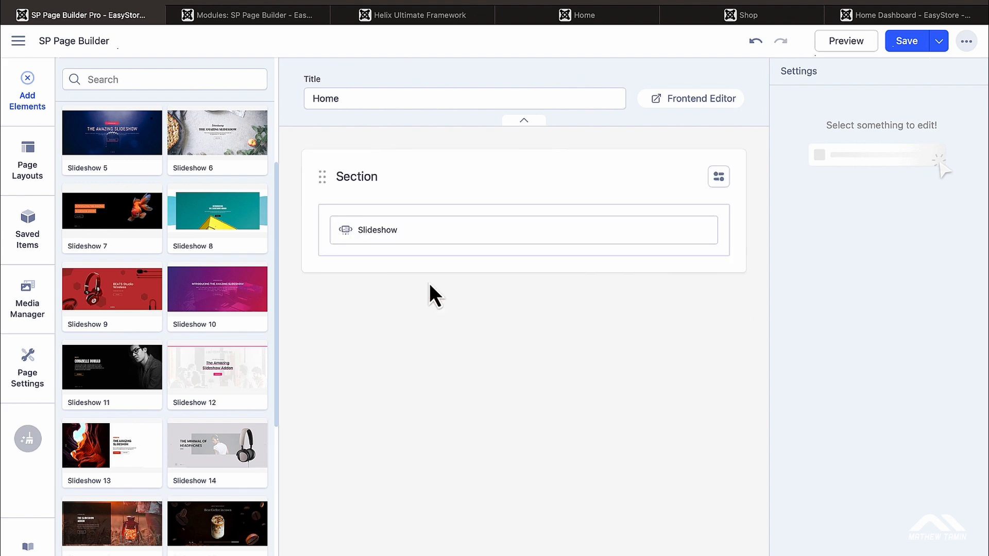
click(490, 308)
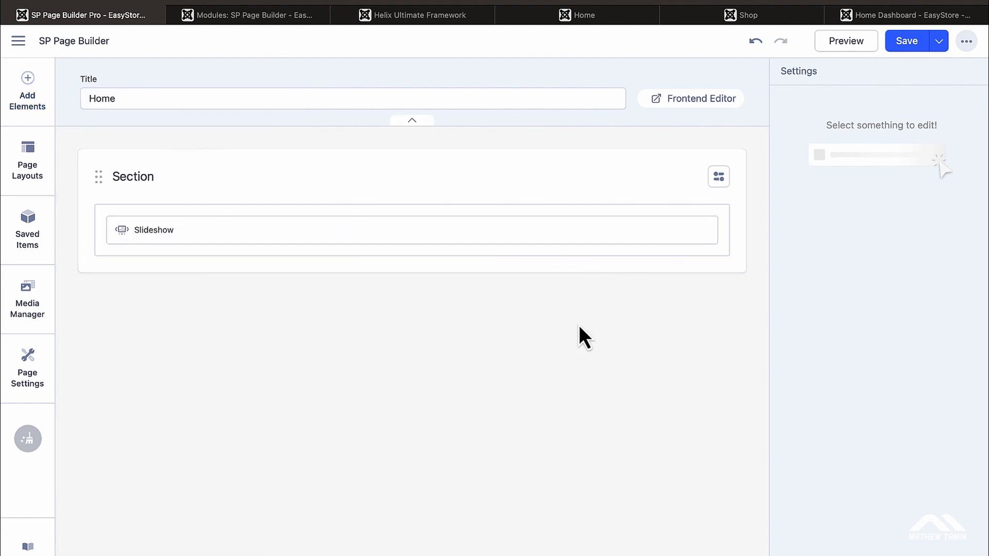
click(907, 46)
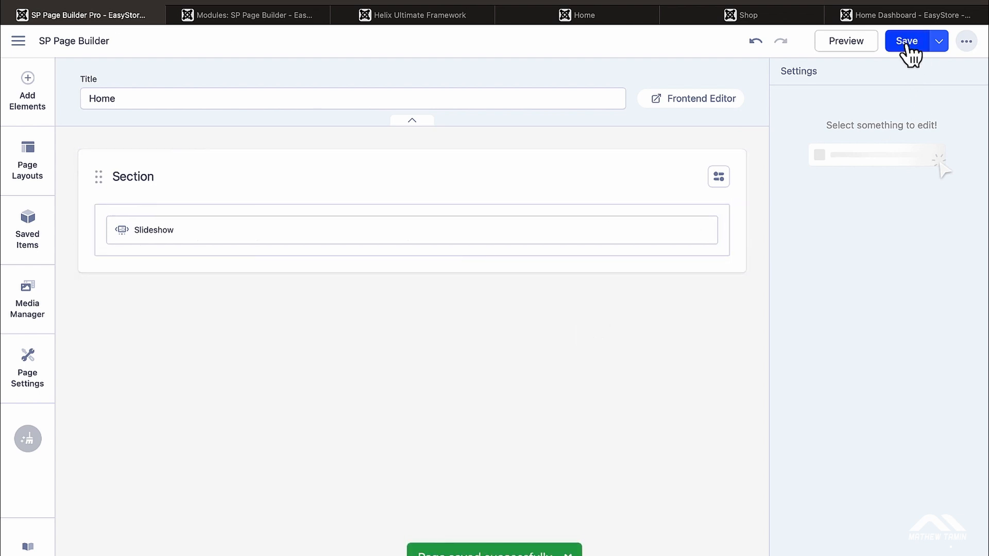
Step: Open the Home page in the frontend editor and review the slideshow's second and third slides
click(681, 106)
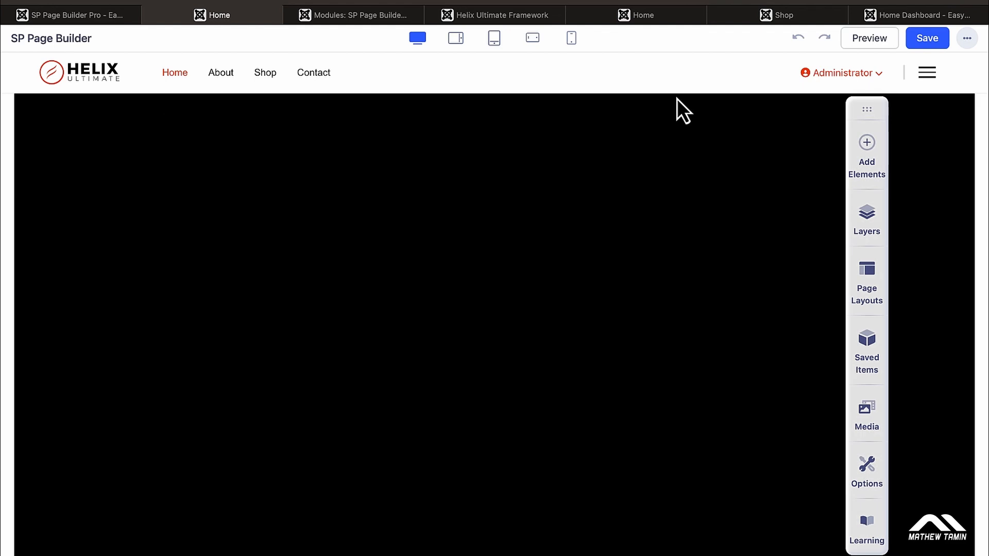
scroll(655, 335, down, 2)
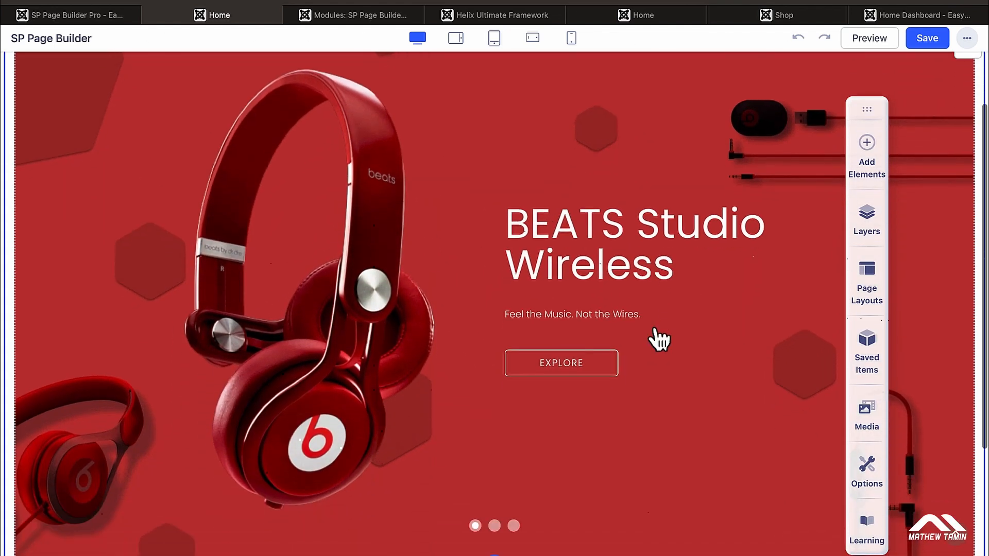
scroll(659, 338, down, 2)
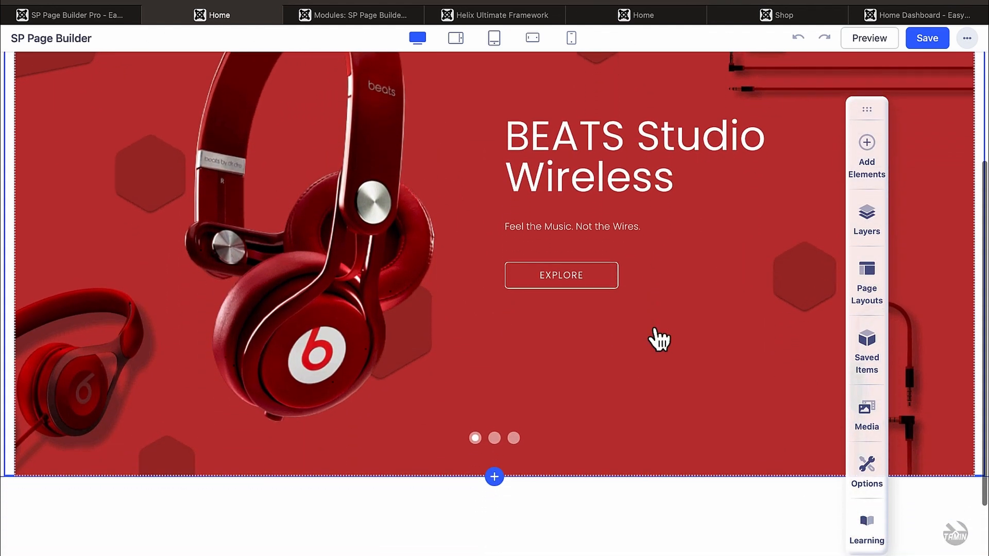
scroll(659, 339, up, 5)
scroll(657, 337, down, 3)
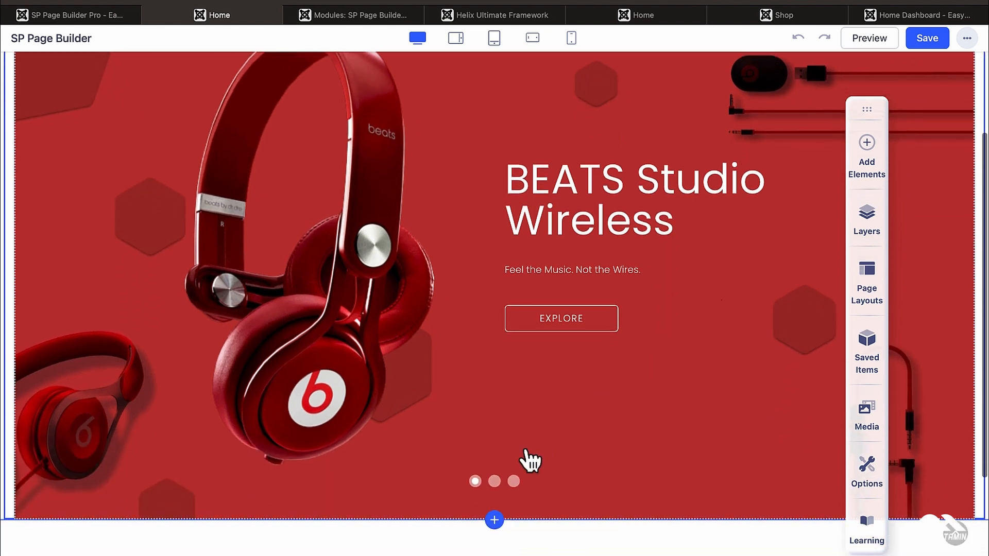
click(494, 482)
click(513, 481)
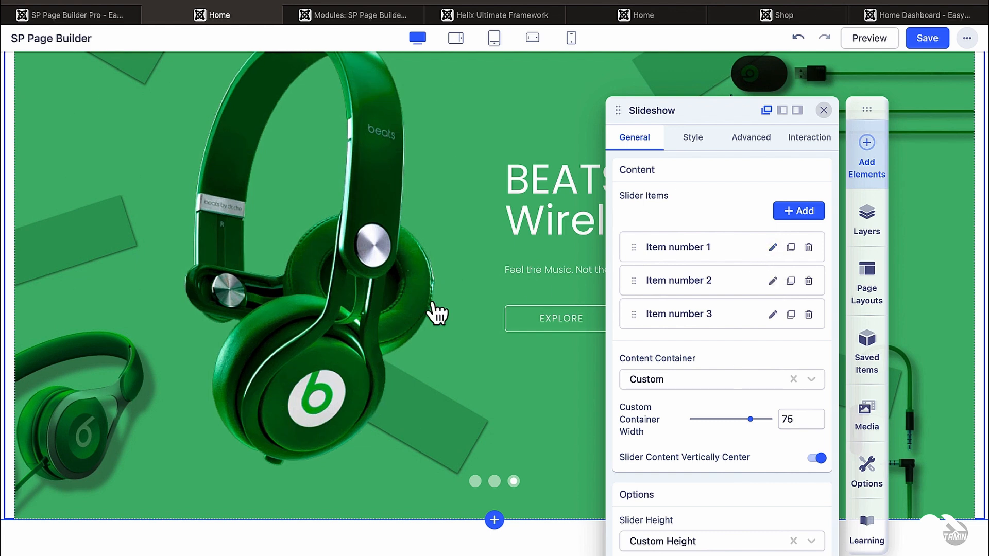
scroll(435, 311, up, 3)
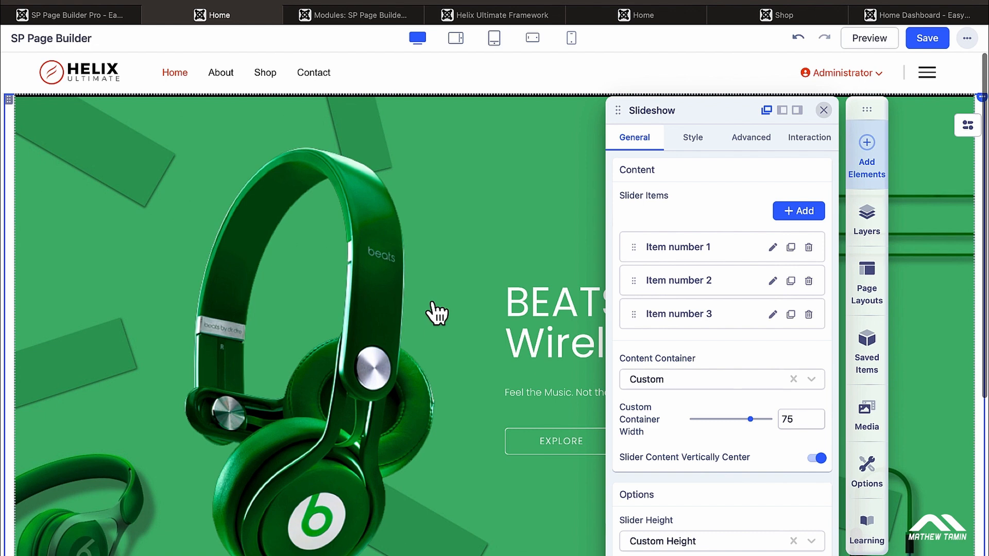
Step: Return to the backend editor of the Home page
click(88, 20)
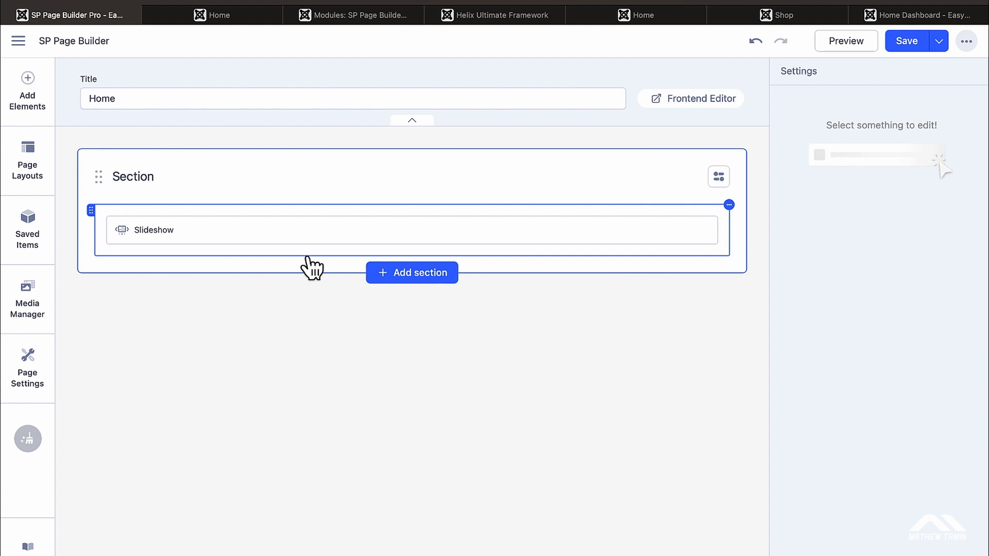
click(29, 98)
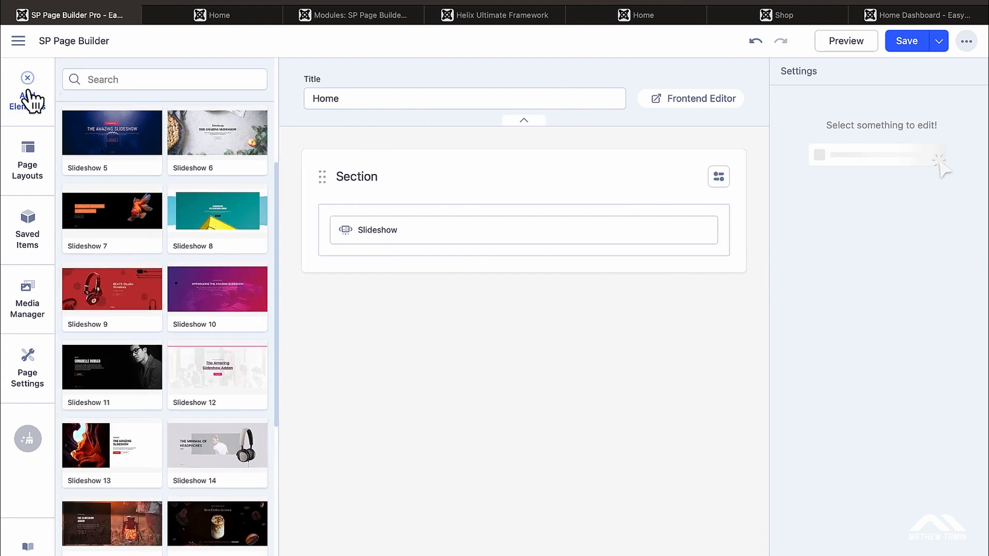
click(30, 85)
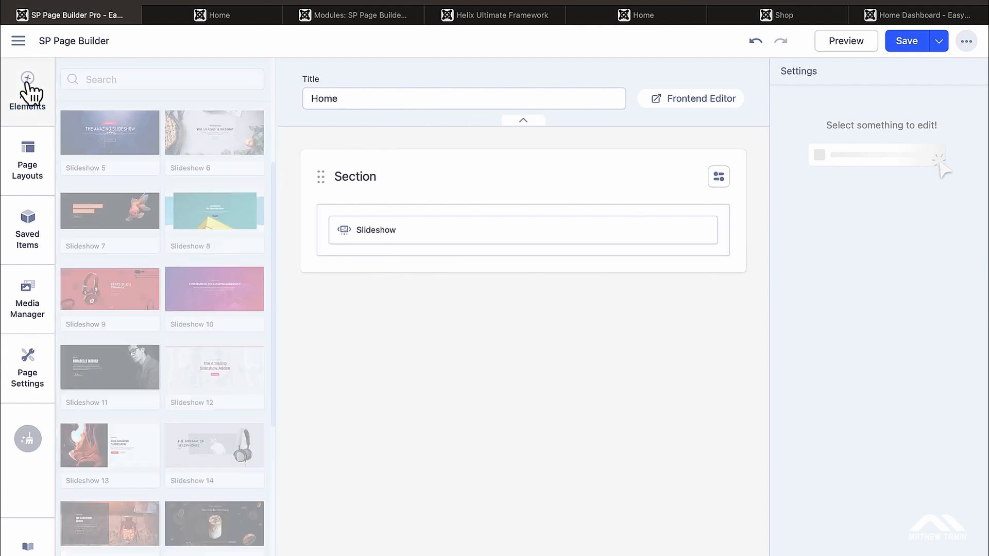
Step: Go to the Pages list and unlock the Home page
click(18, 43)
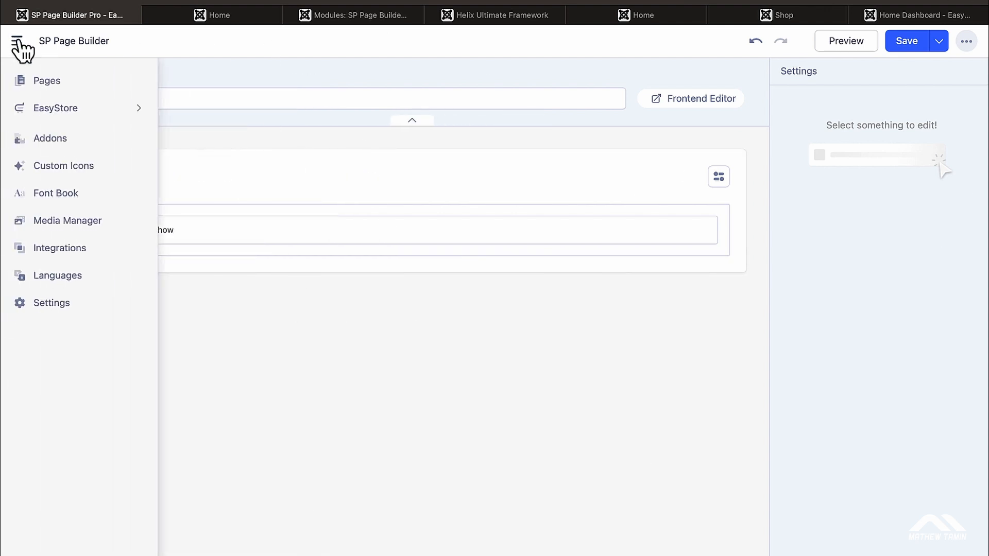
click(57, 87)
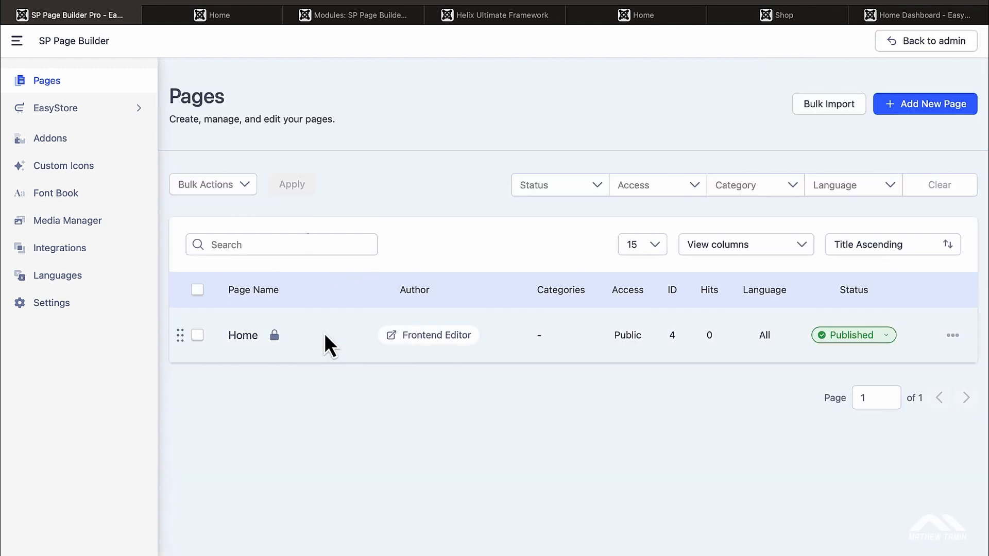
click(274, 335)
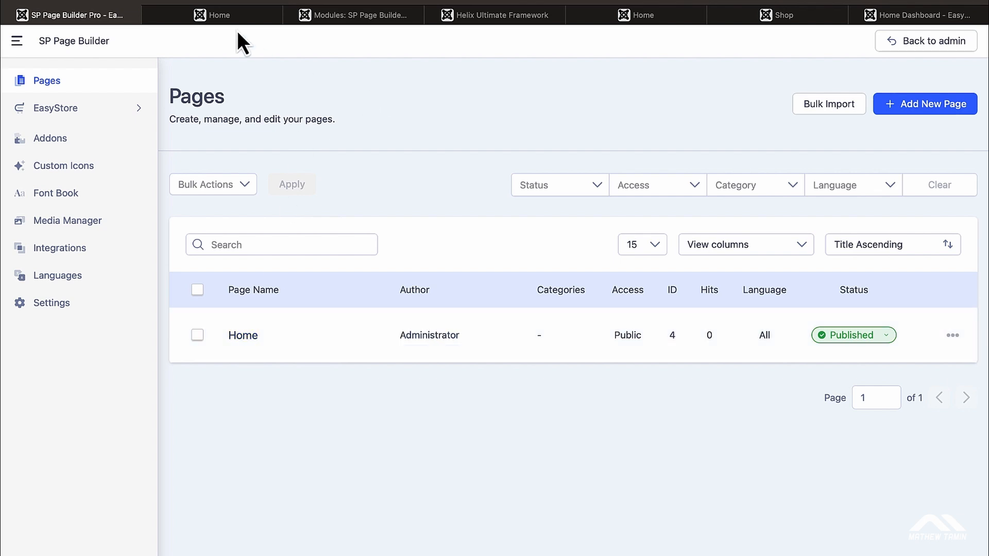
click(219, 16)
click(482, 23)
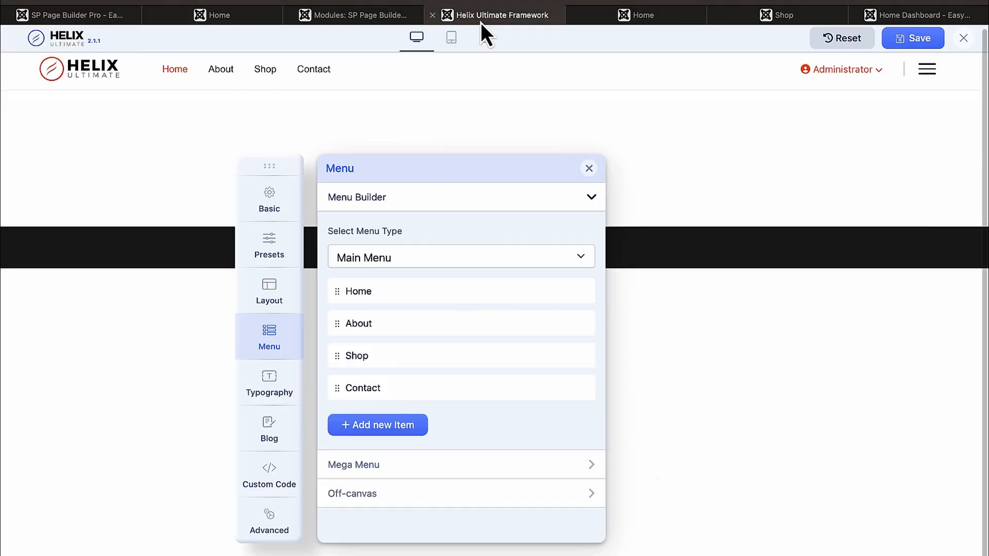
click(628, 14)
click(353, 15)
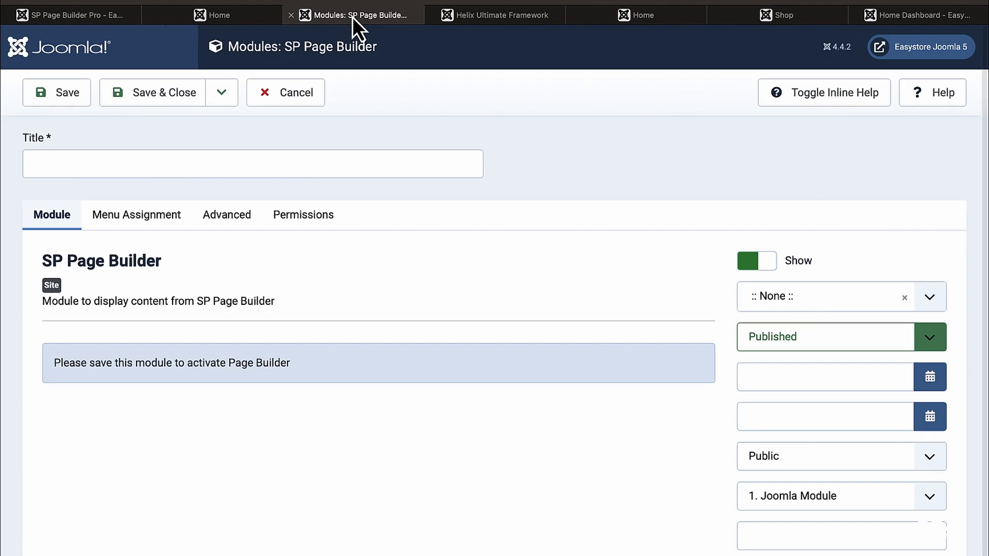
click(91, 21)
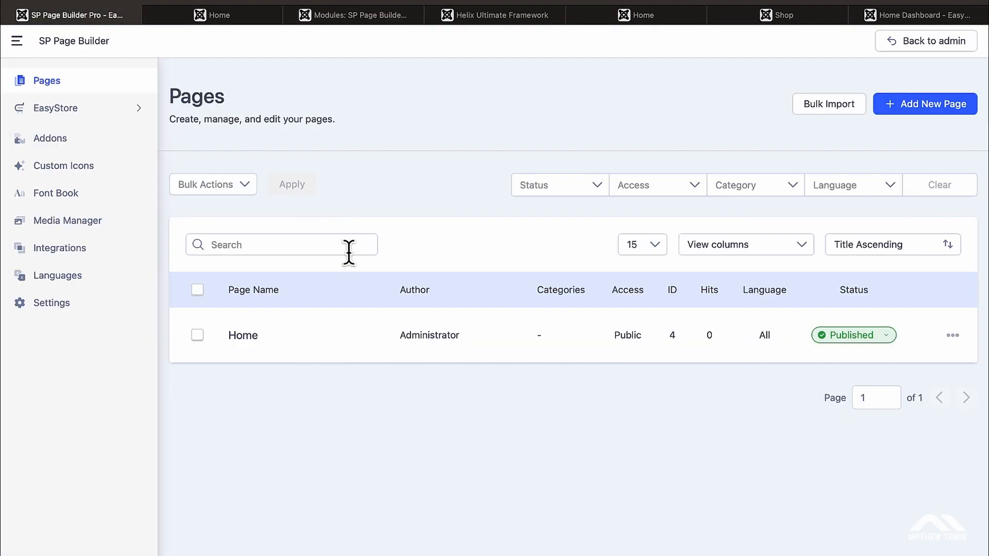
Step: Reopen the Home page, return to its frontend editor and move the floating toolbar to the opposite side of the page
click(246, 337)
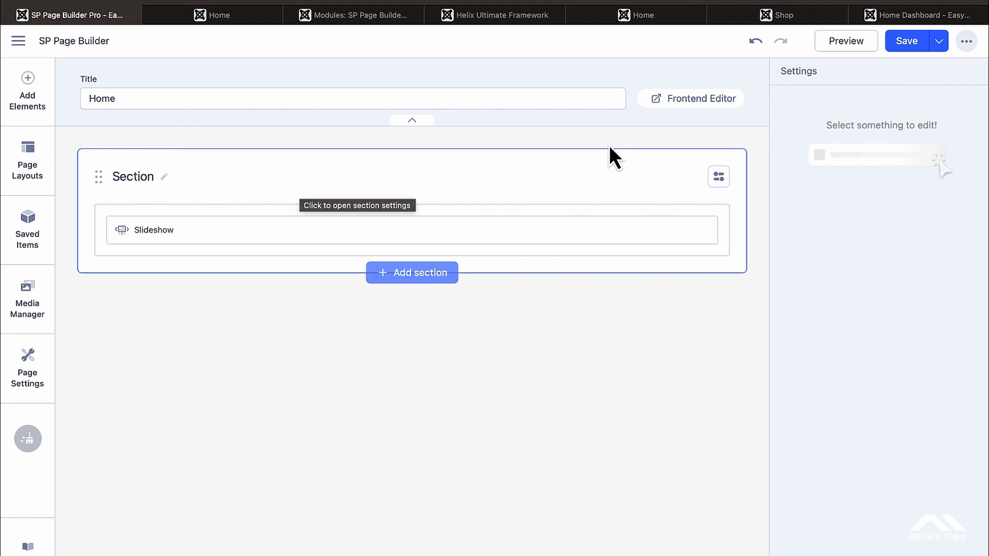
click(215, 15)
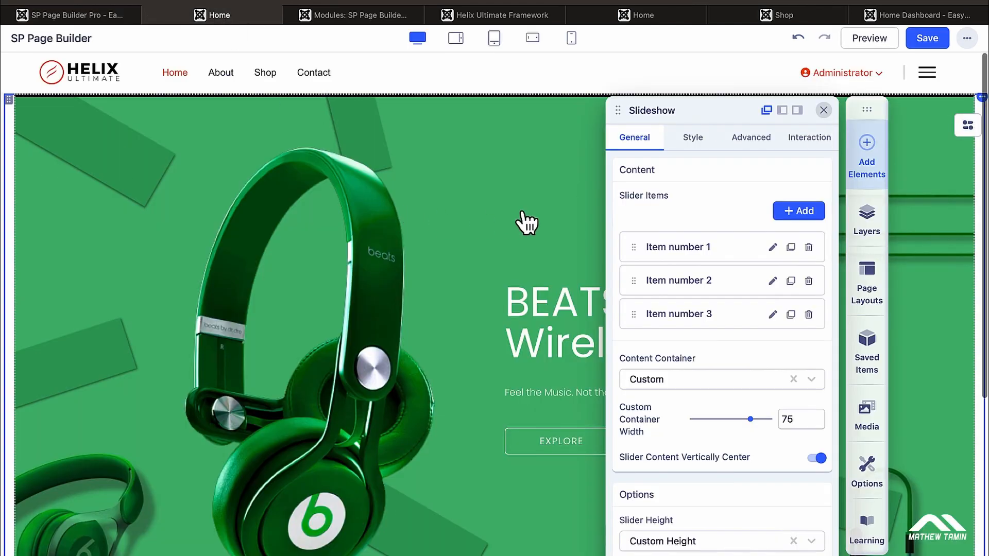
scroll(526, 222, down, 3)
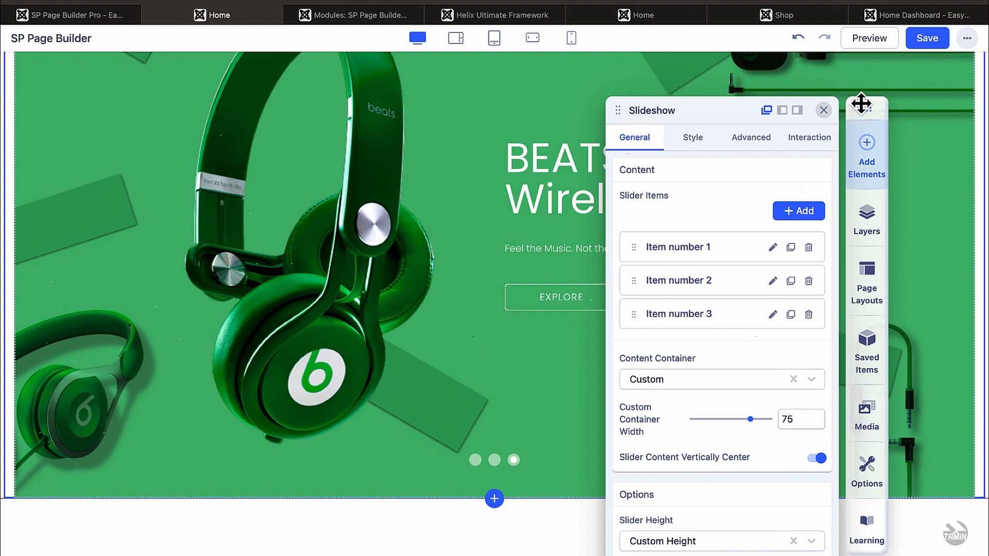
drag(862, 103, 49, 110)
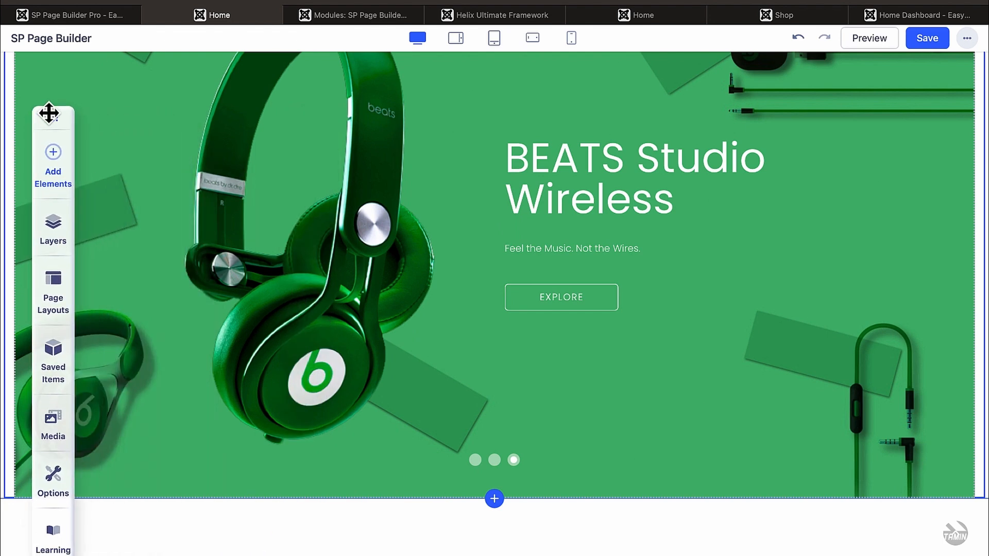
Step: Add the Slideshow 1 section from the Sections library directly below the existing headphone slideshow
click(57, 163)
click(265, 156)
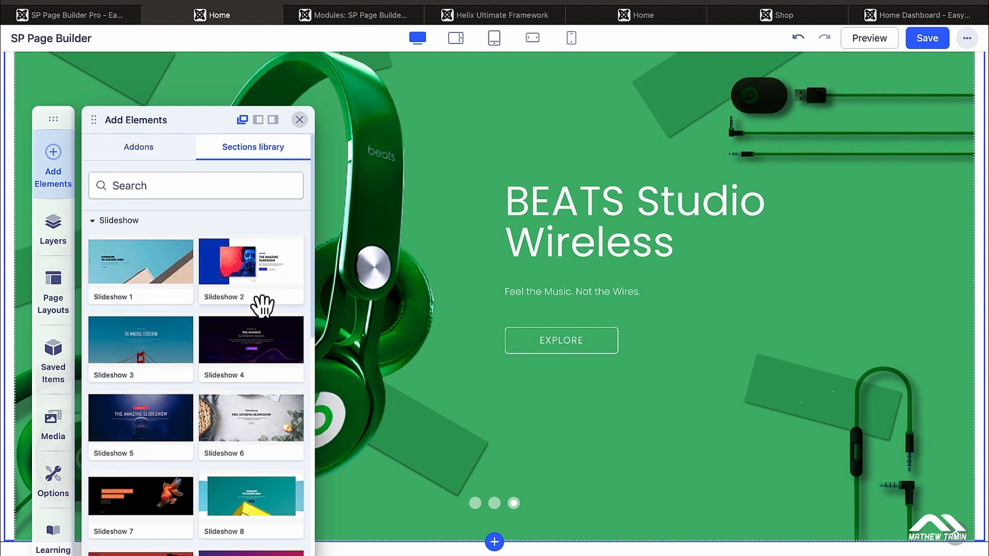
mouse_move(262, 306)
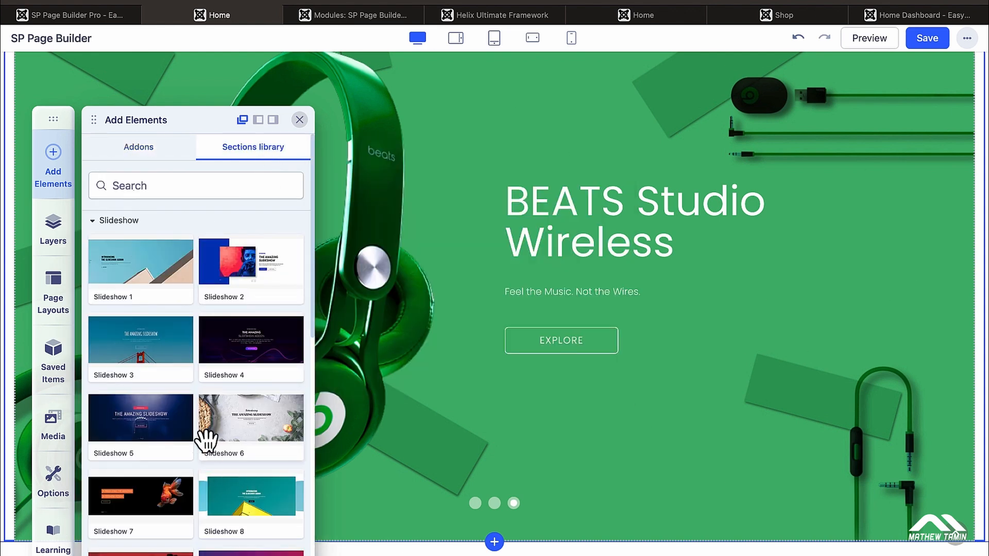
mouse_move(207, 440)
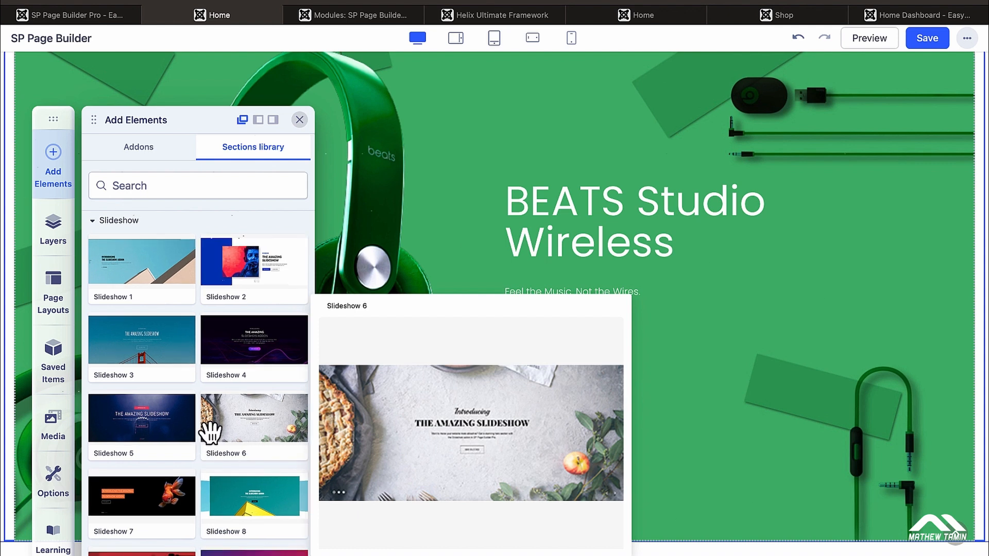
mouse_move(151, 278)
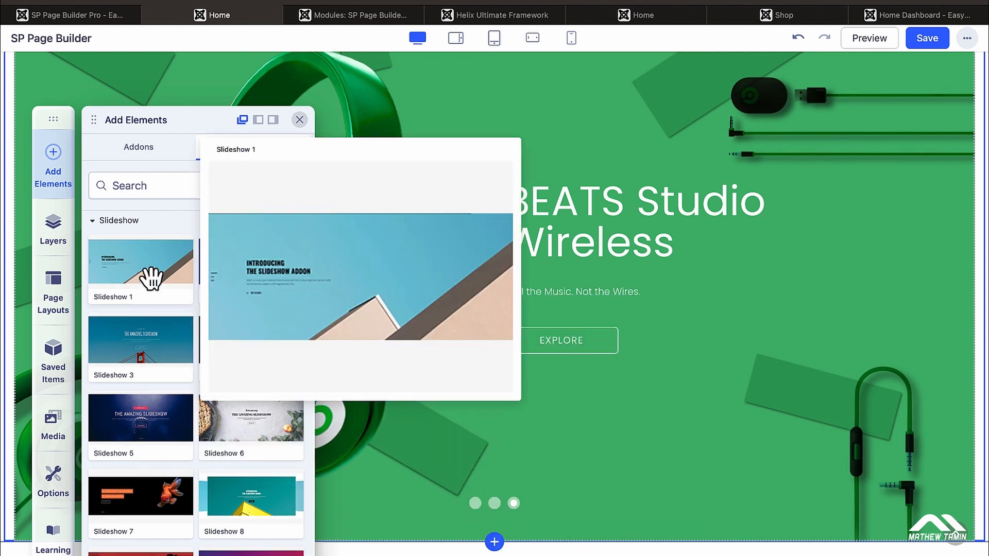
drag(151, 278, 494, 555)
scroll(591, 426, down, 4)
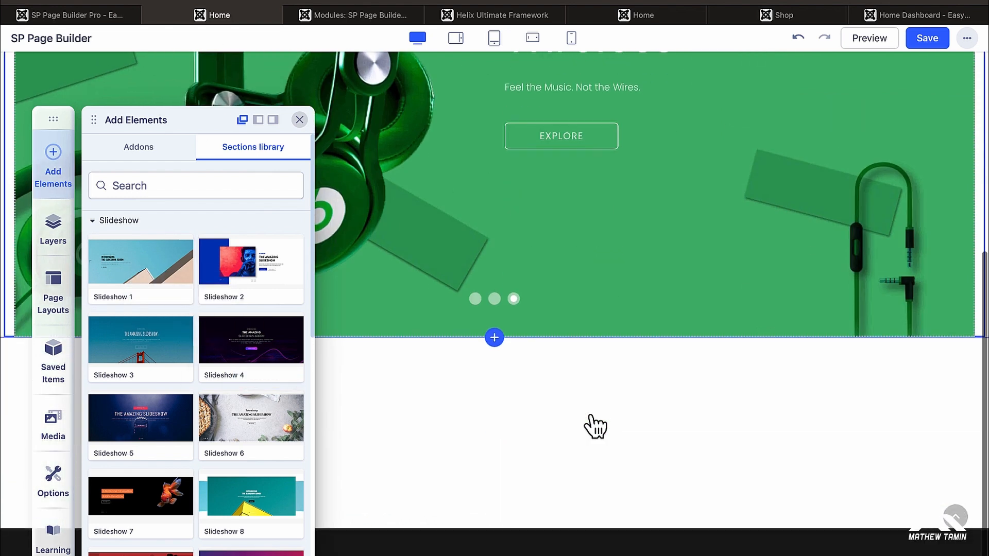
mouse_move(142, 272)
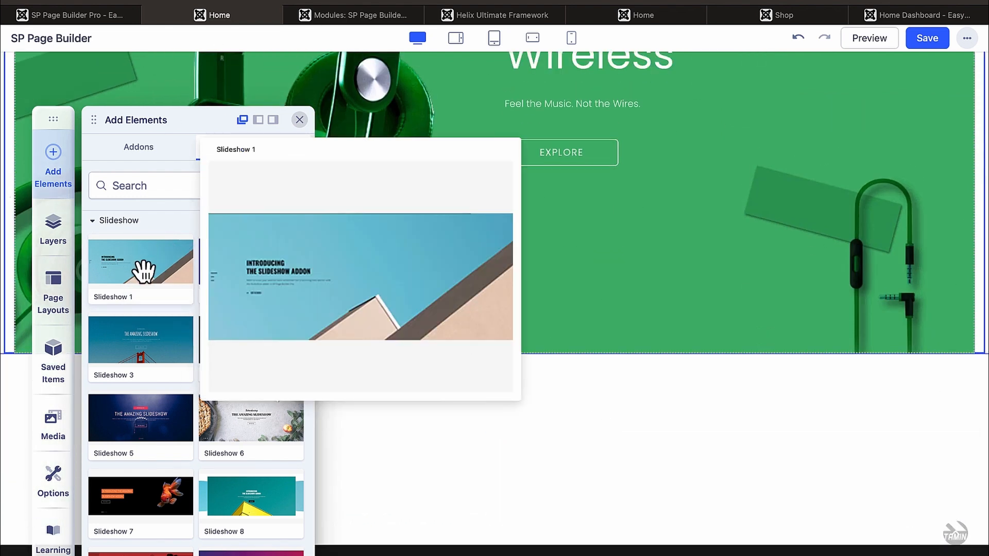
drag(143, 272, 422, 338)
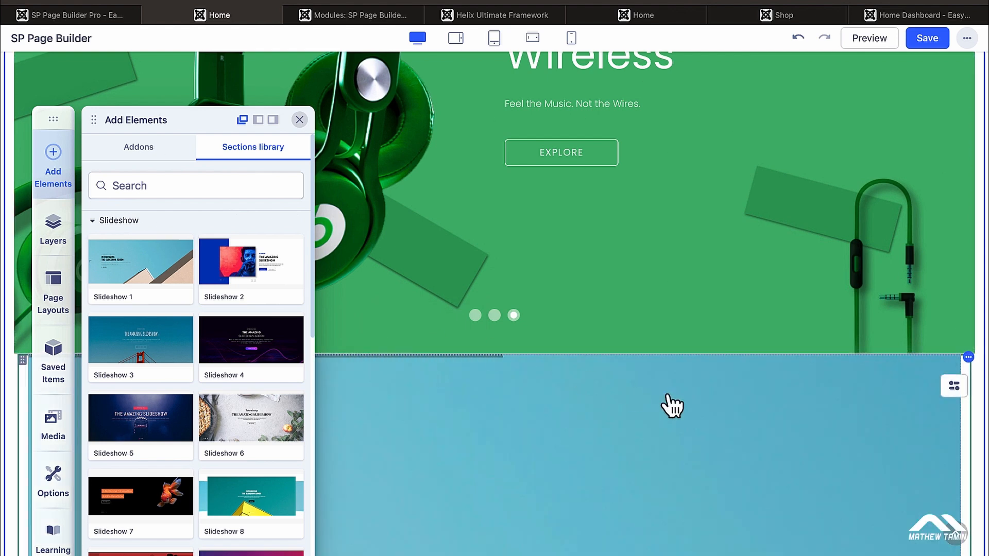
scroll(672, 407, down, 6)
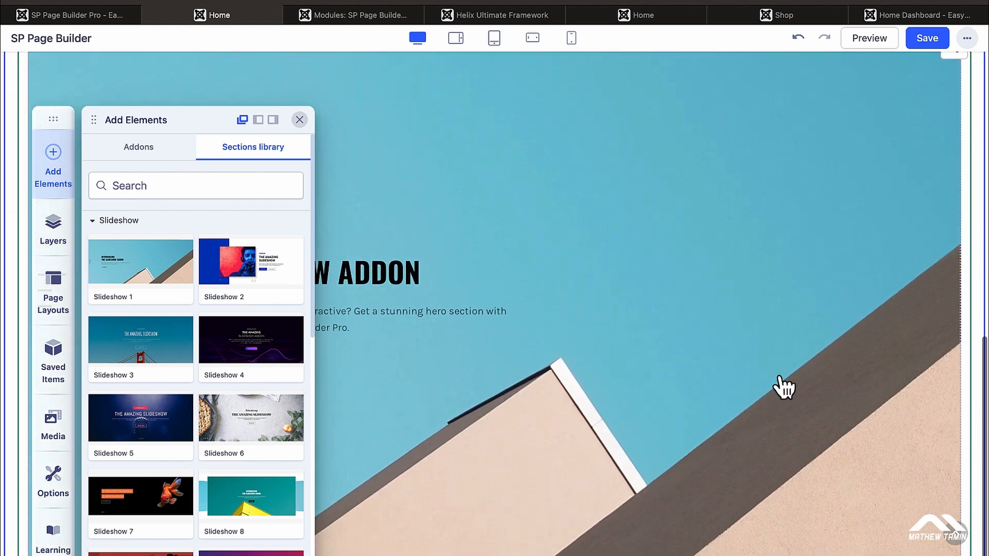
Step: Close the new slideshow's settings and delete the Slideshow 1 section below the headphone slideshow
click(783, 386)
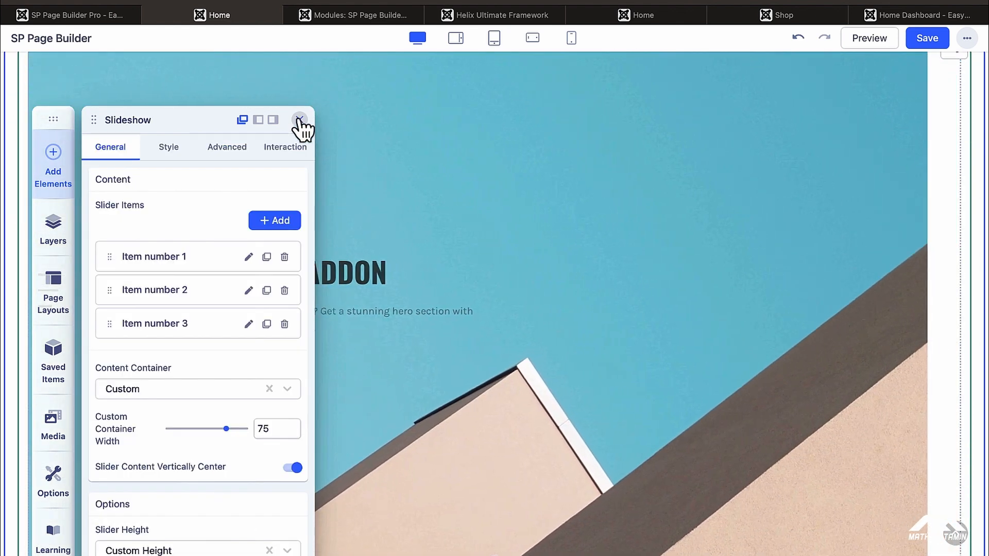
click(298, 120)
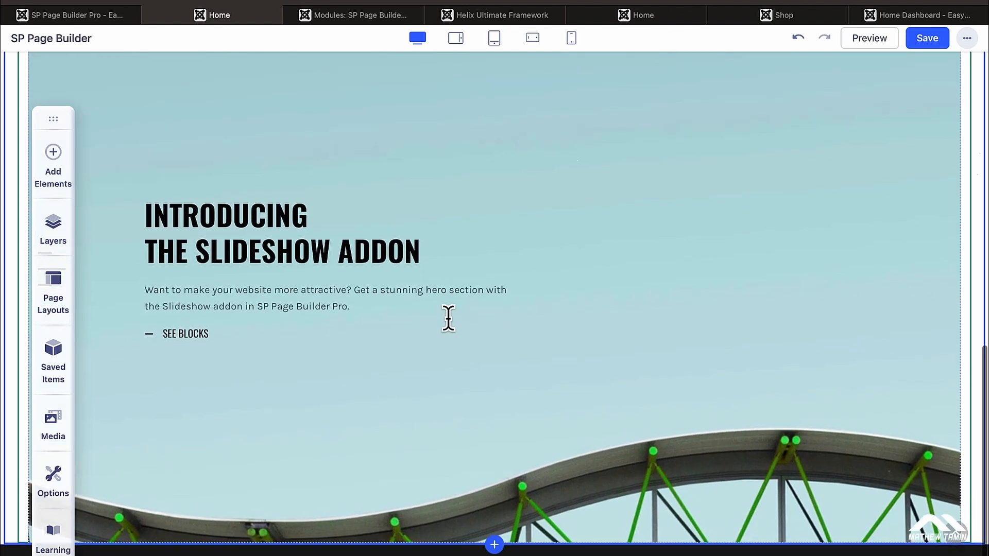
scroll(449, 330, up, 4)
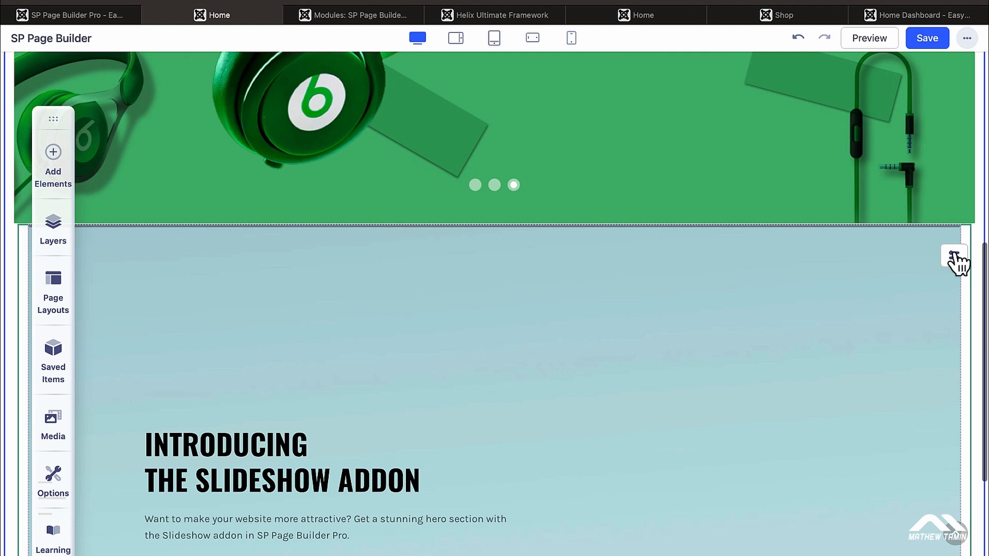
mouse_move(954, 258)
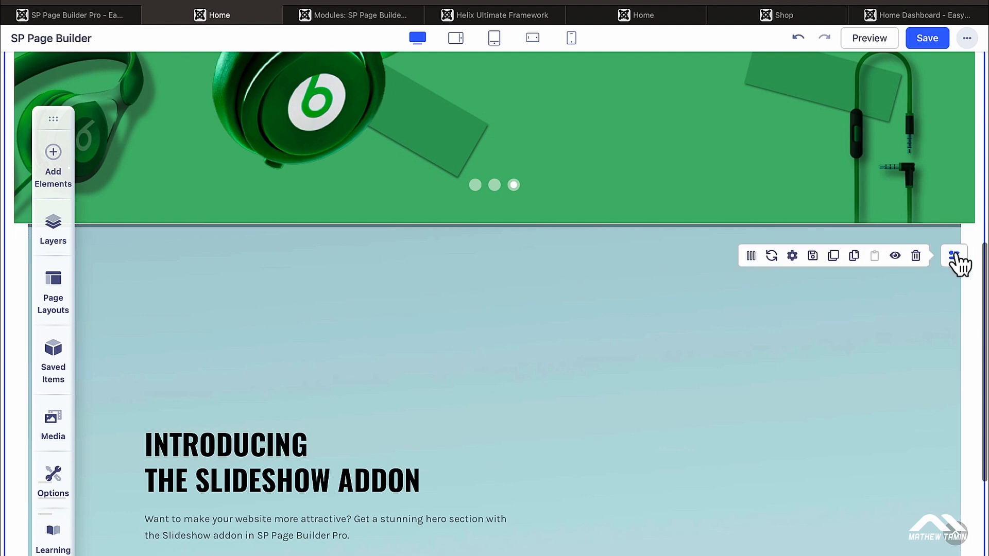
click(915, 256)
Step: Save the Home page and check the slideshow's second and third slides in the preview
scroll(801, 273, up, 5)
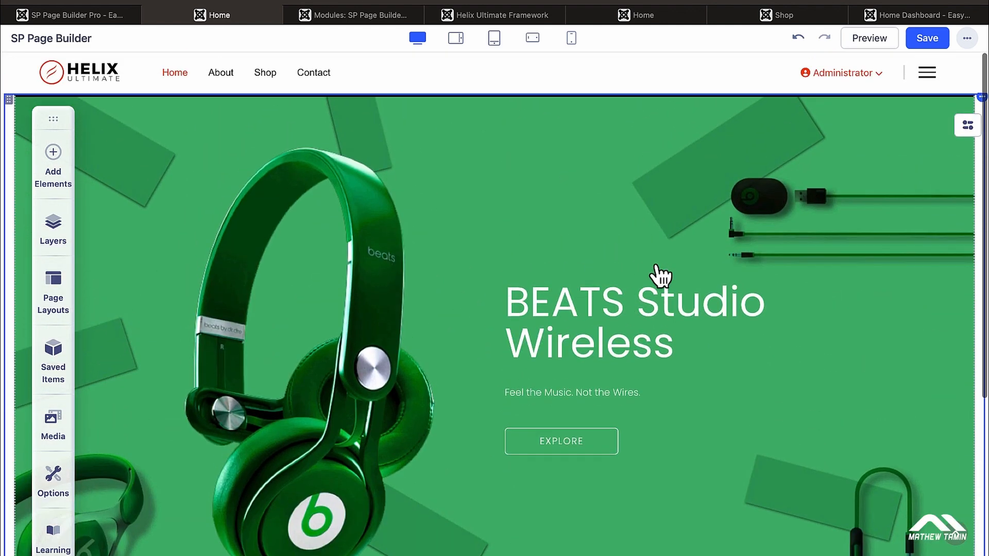
click(930, 39)
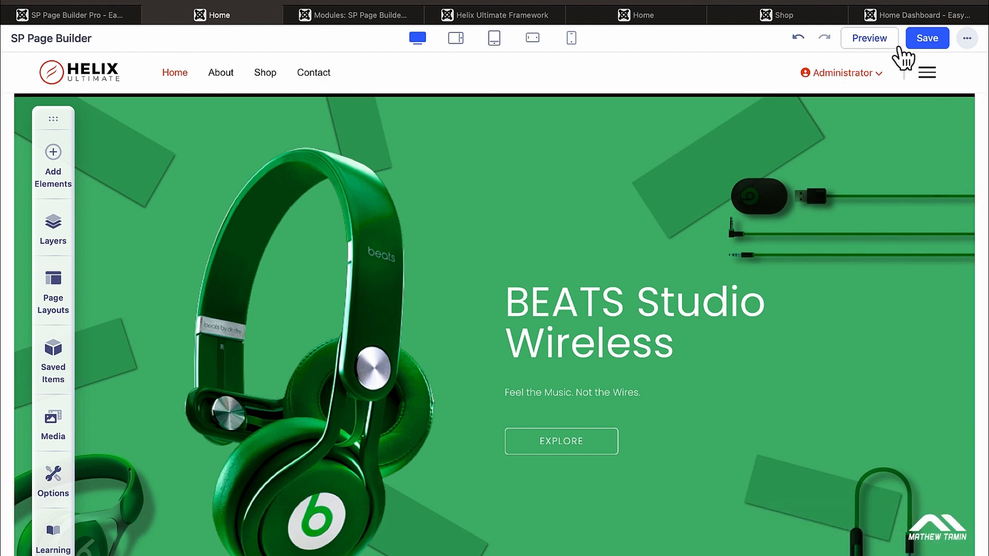
click(871, 40)
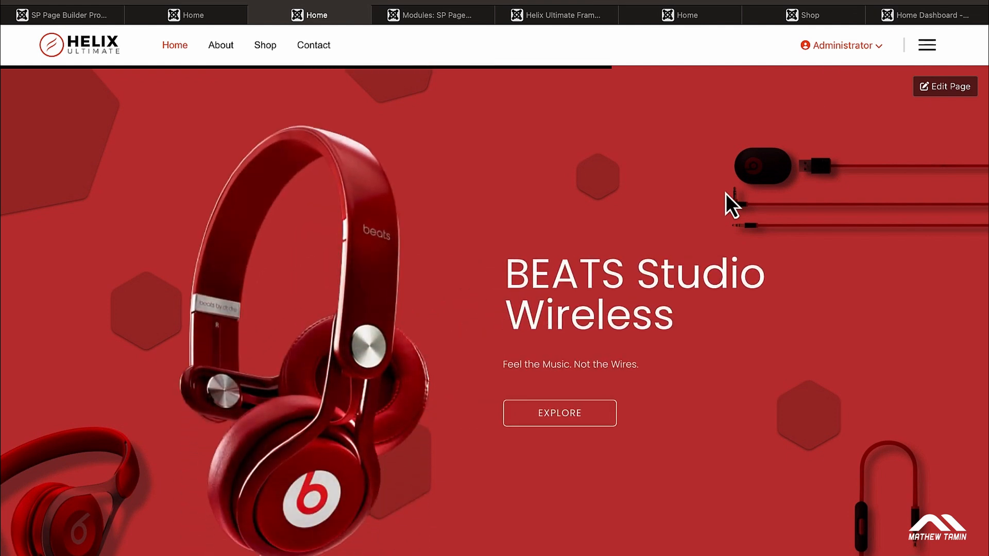
scroll(726, 194, down, 1)
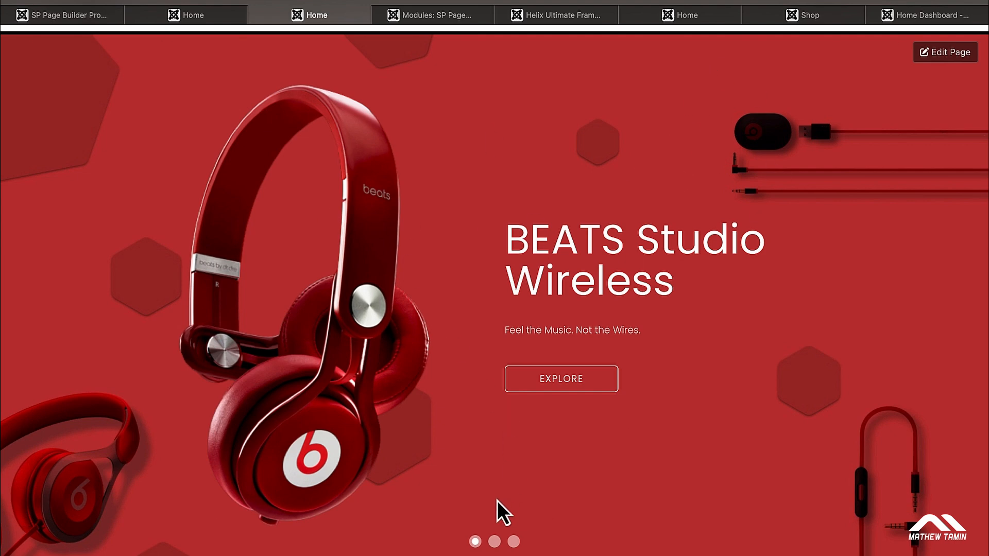
click(494, 542)
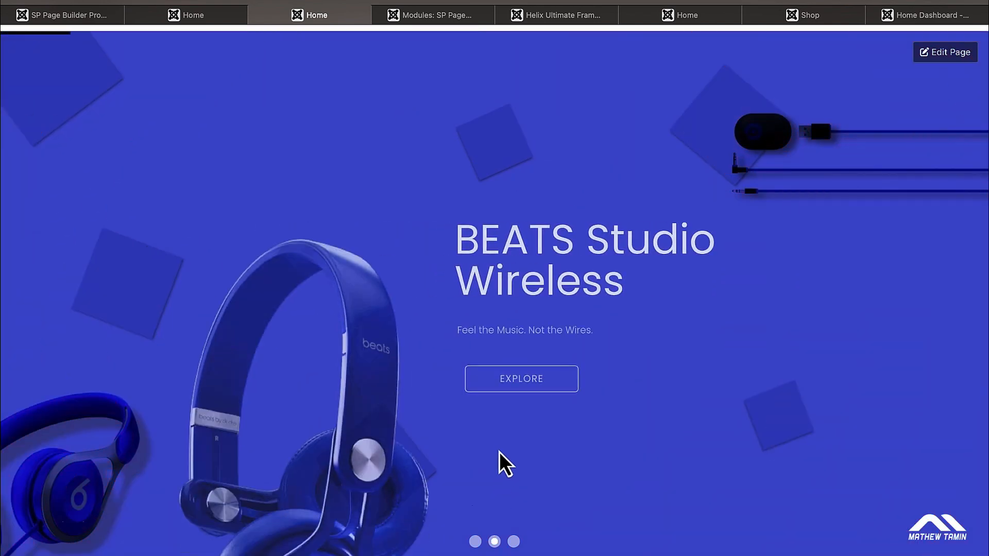
click(513, 540)
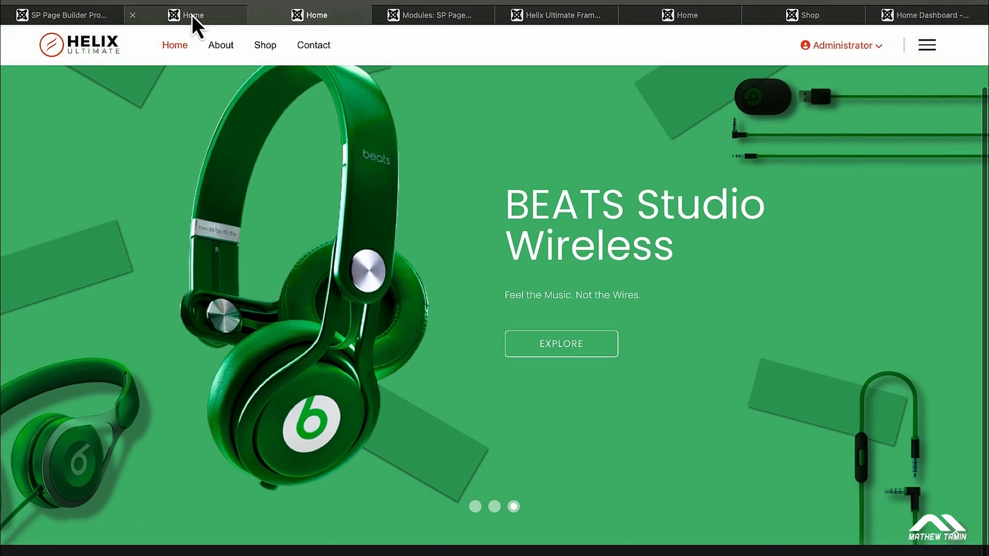
Step: Return to the frontend editor and move the floating toolbar to the other side of the page
click(193, 16)
scroll(434, 246, down, 5)
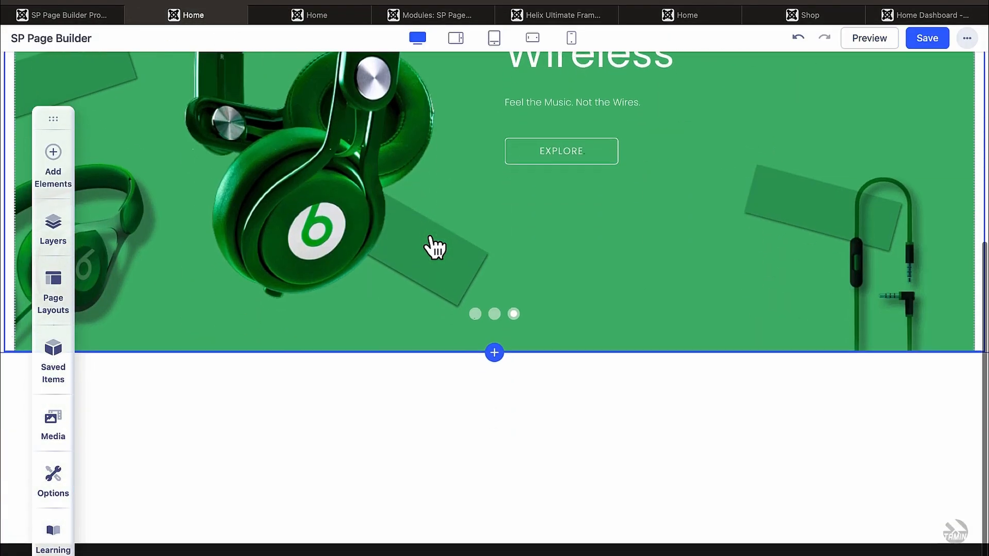
scroll(435, 246, up, 5)
scroll(629, 285, down, 1)
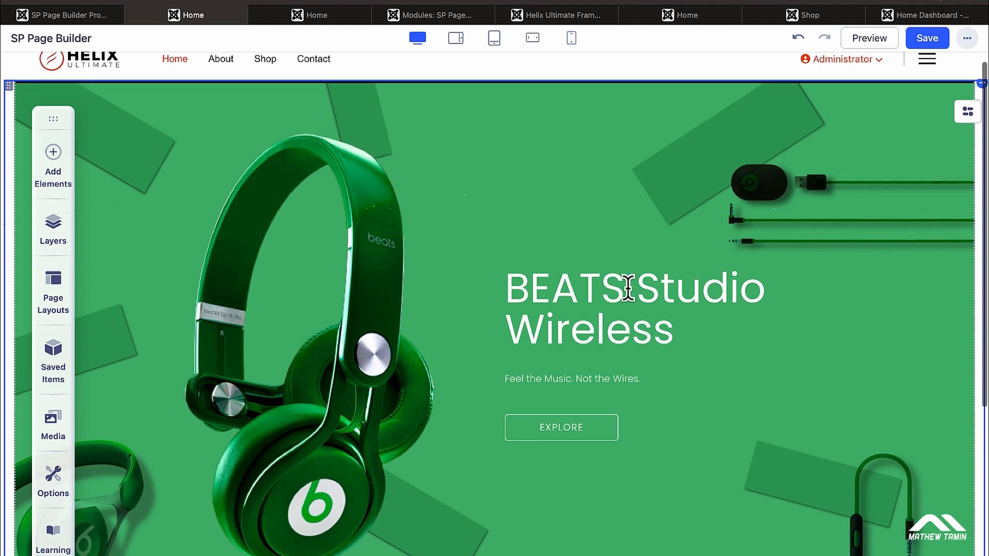
click(910, 204)
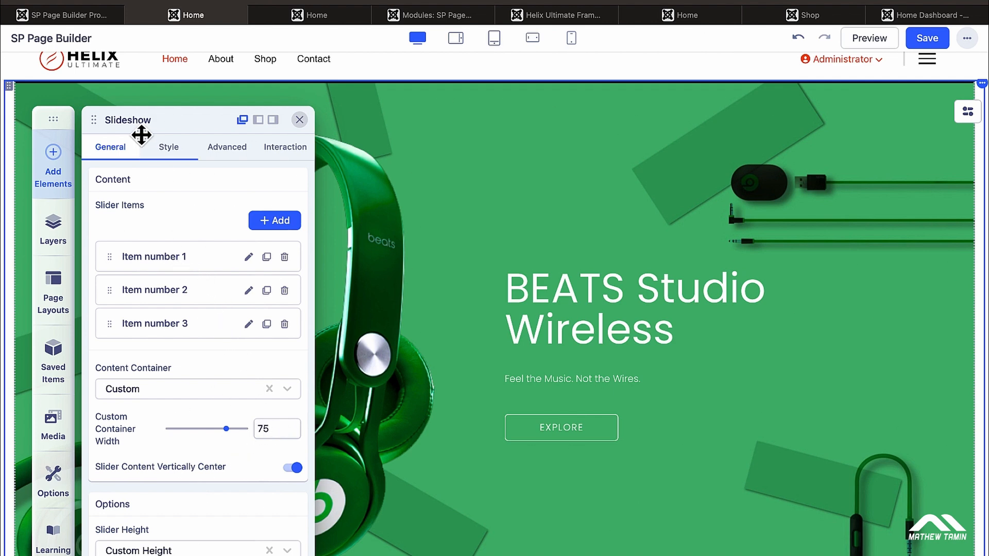
drag(53, 112, 925, 107)
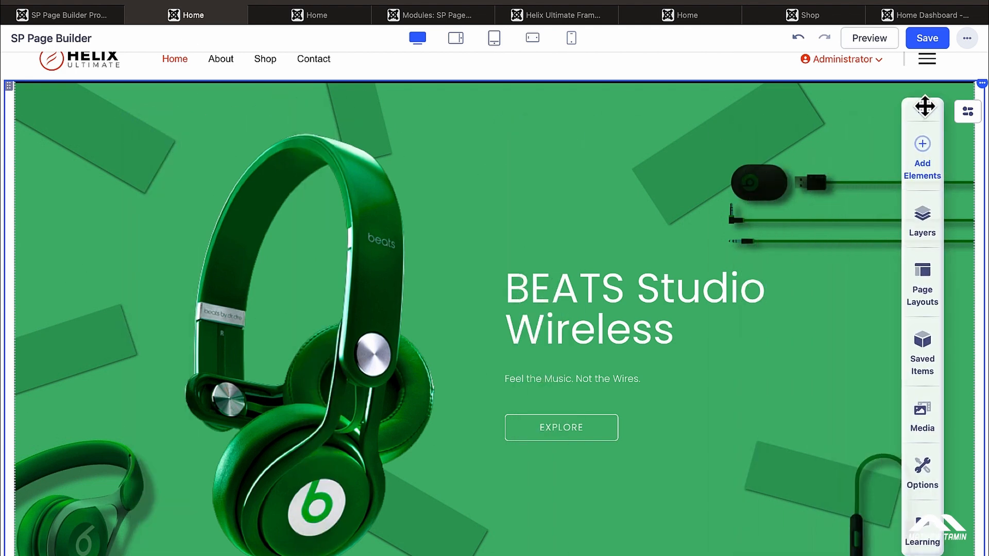
Step: Open the headphone slideshow's settings and display its first slide
click(592, 223)
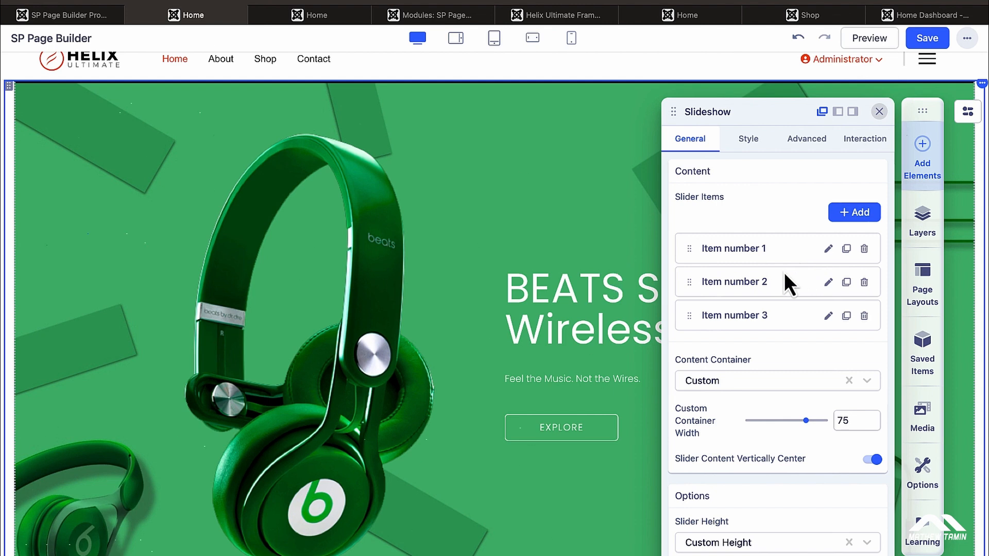
scroll(525, 468, down, 2)
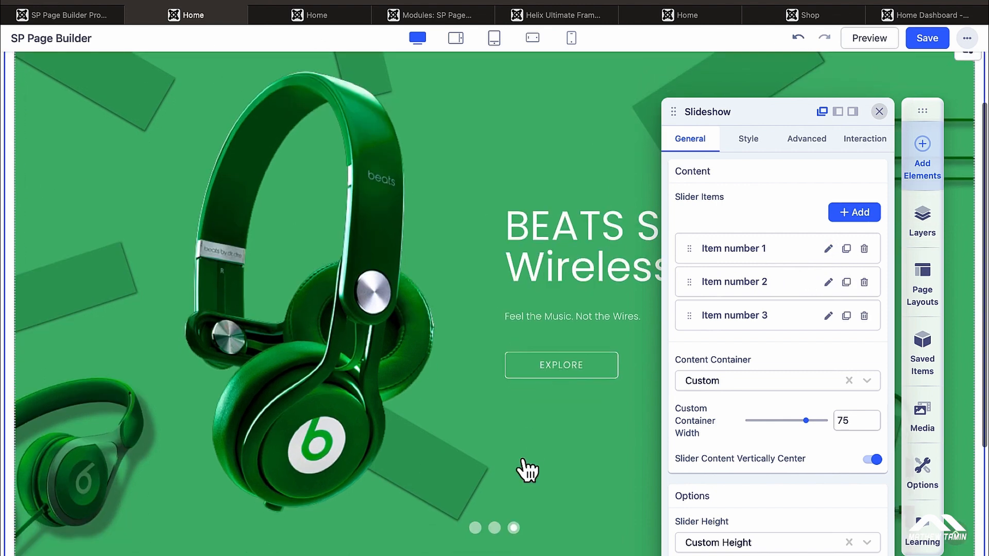
click(475, 528)
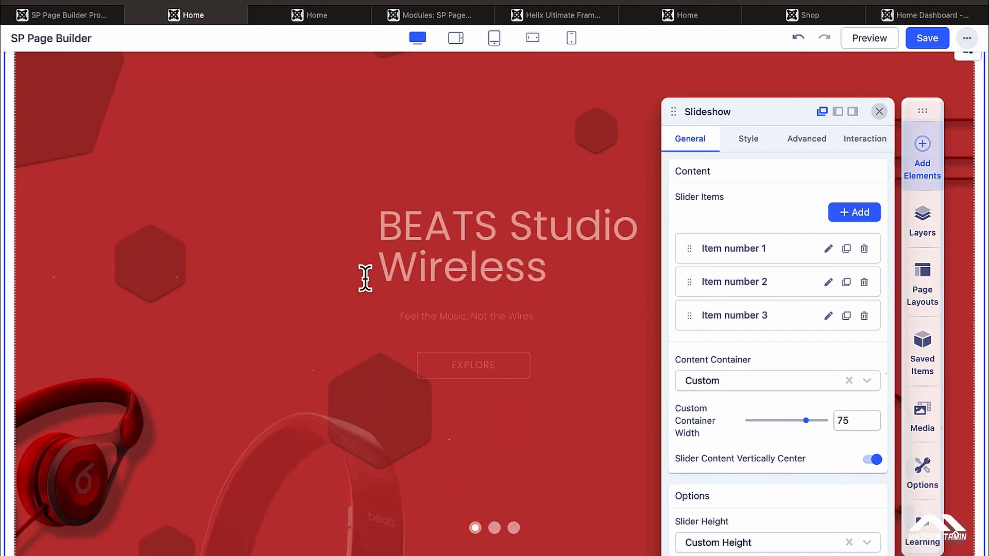
Step: Try clearing the background image of the slideshow's first item
scroll(404, 243, up, 2)
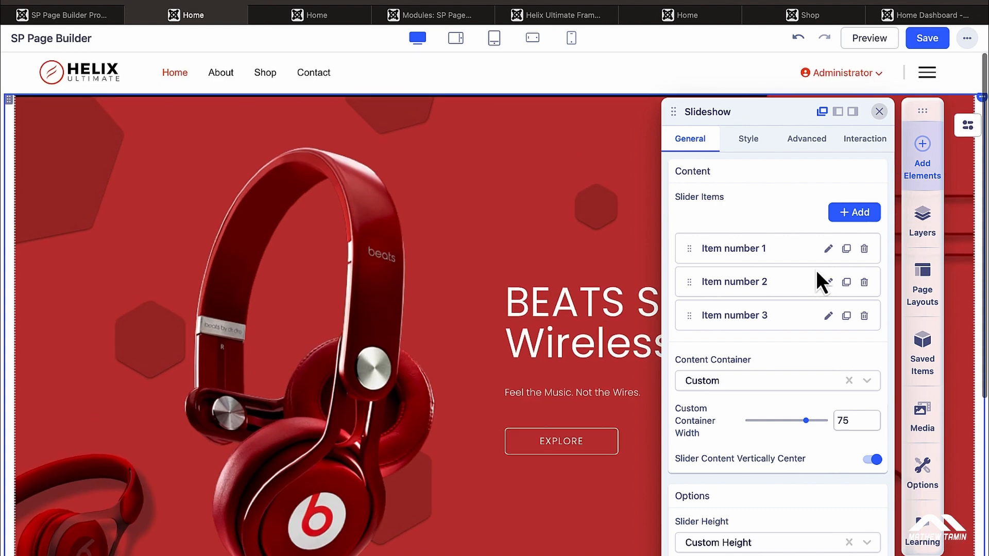
click(827, 249)
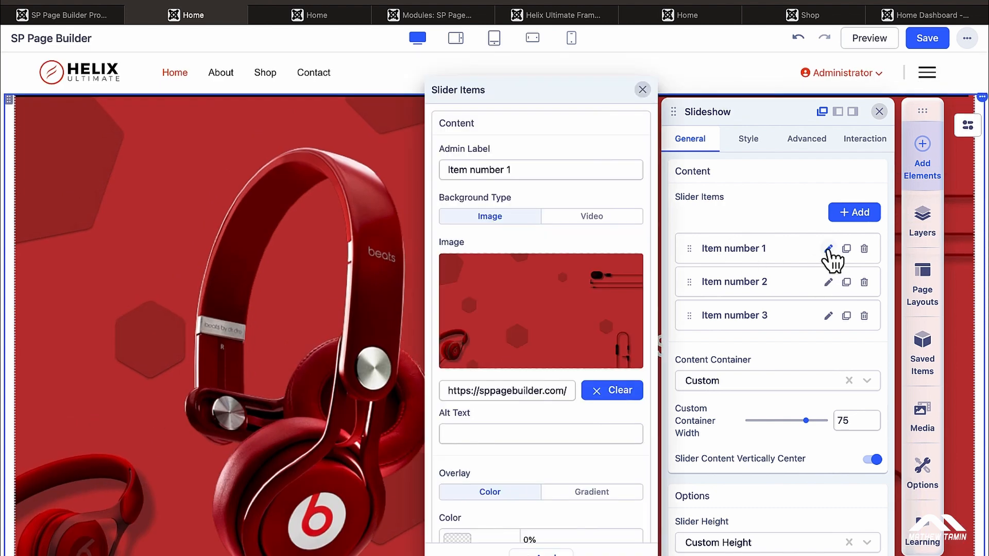
mouse_move(504, 330)
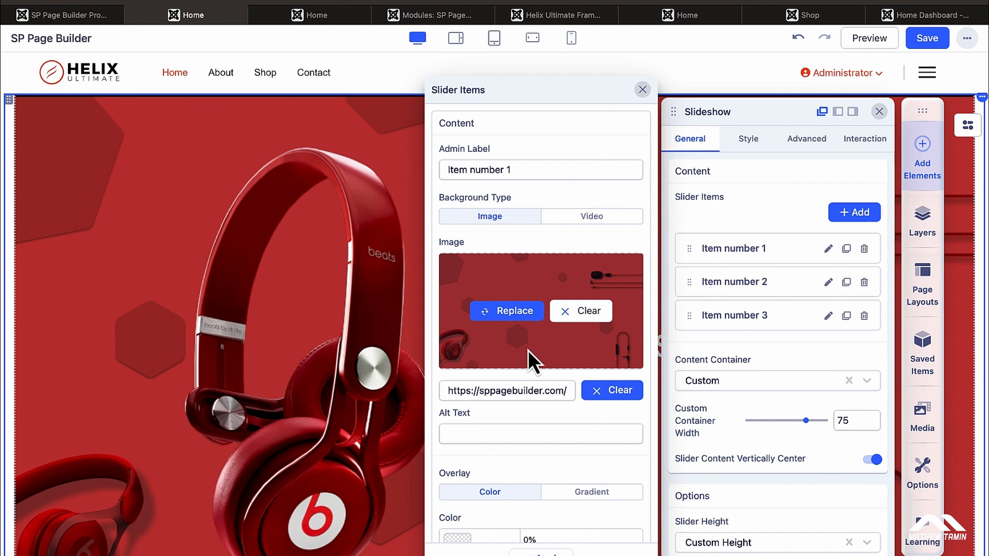
click(587, 311)
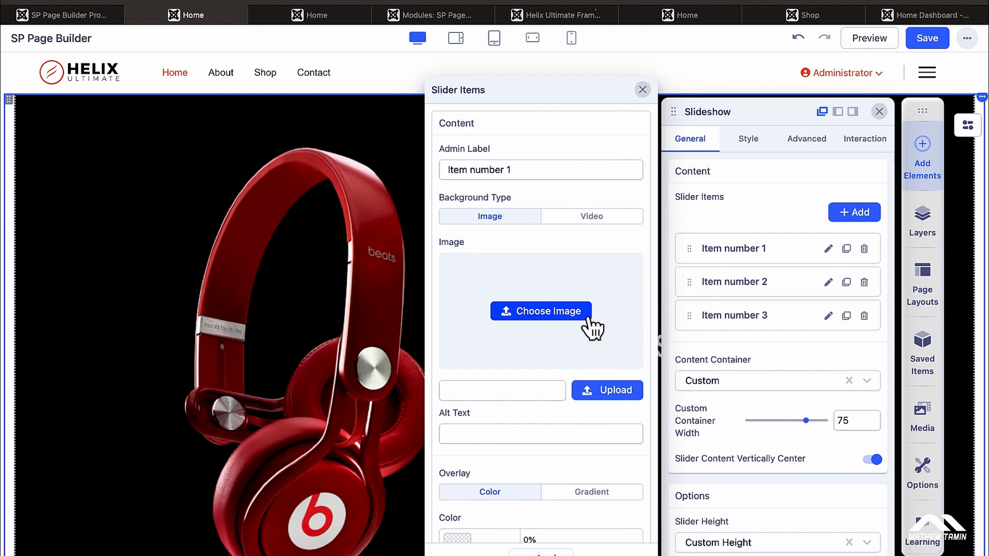
scroll(588, 319, down, 2)
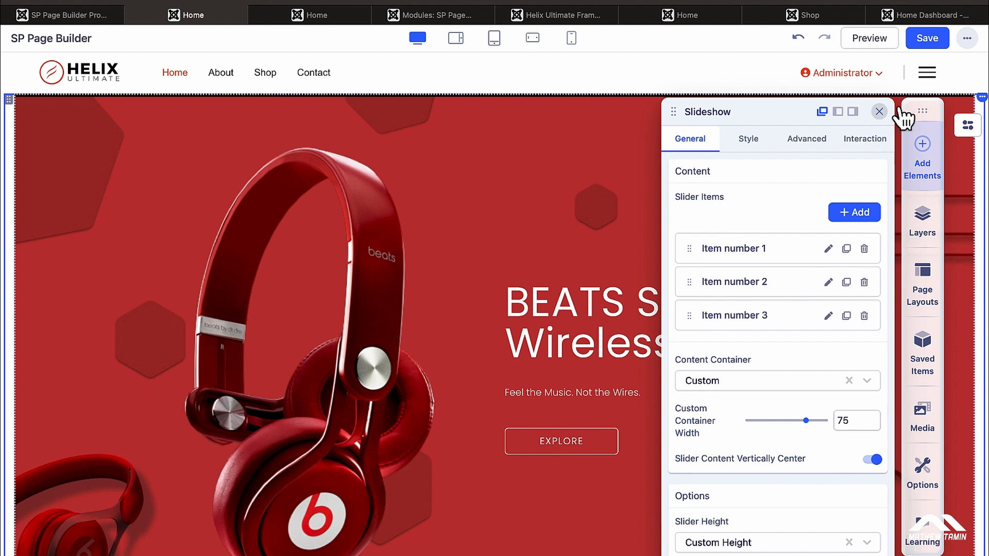
Step: Move the floating toolbar to the opposite side of the page and reopen the headphone slideshow's settings
click(879, 111)
drag(911, 110, 68, 124)
click(663, 208)
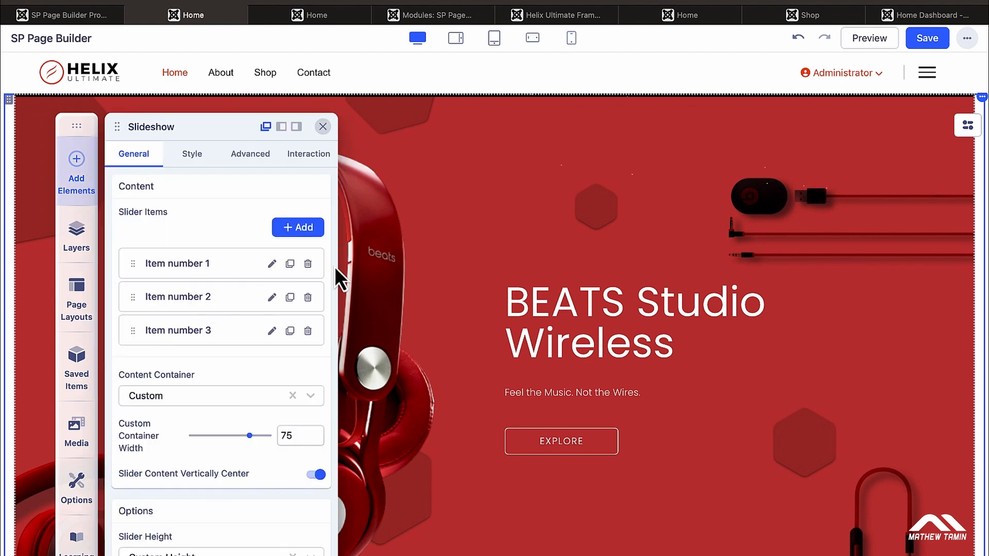
Step: Look through the slideshow's general settings and the first item's image, overlay, alignment, spacing and content options
scroll(242, 343, down, 15)
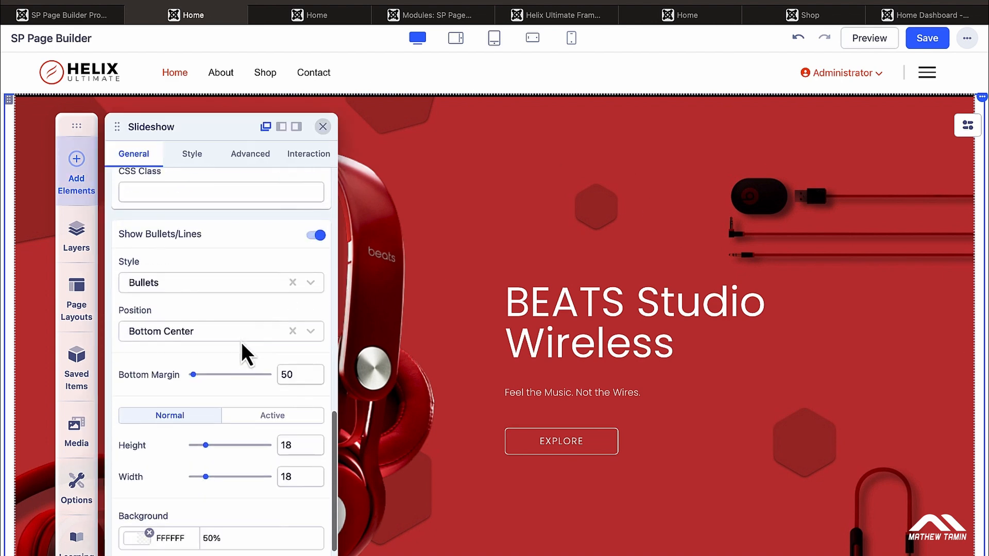
scroll(241, 342, up, 15)
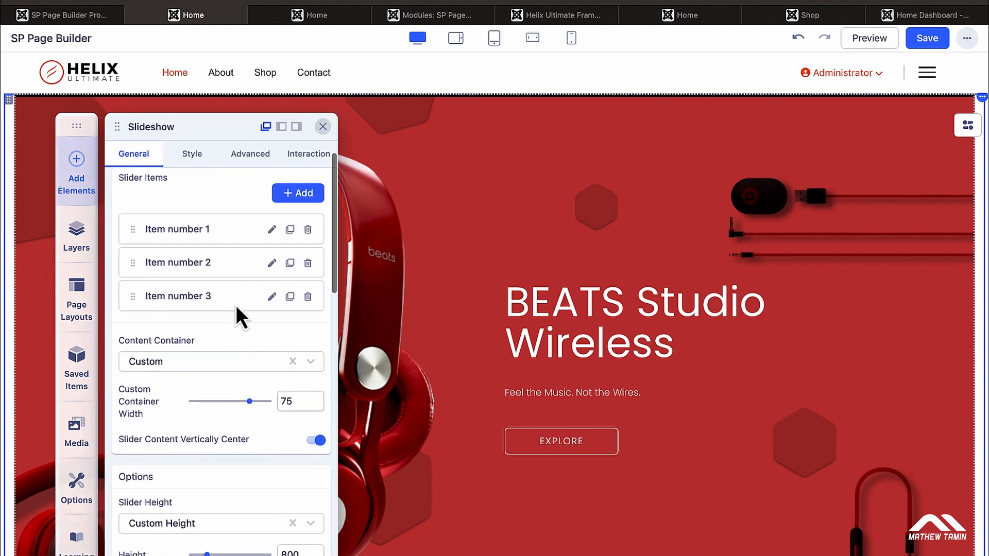
click(272, 264)
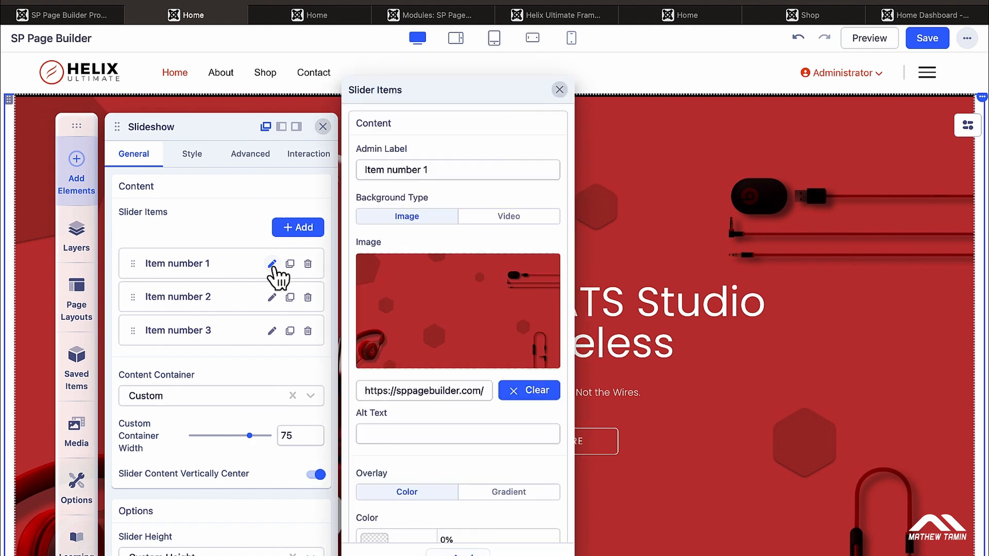
mouse_move(483, 280)
scroll(460, 360, down, 4)
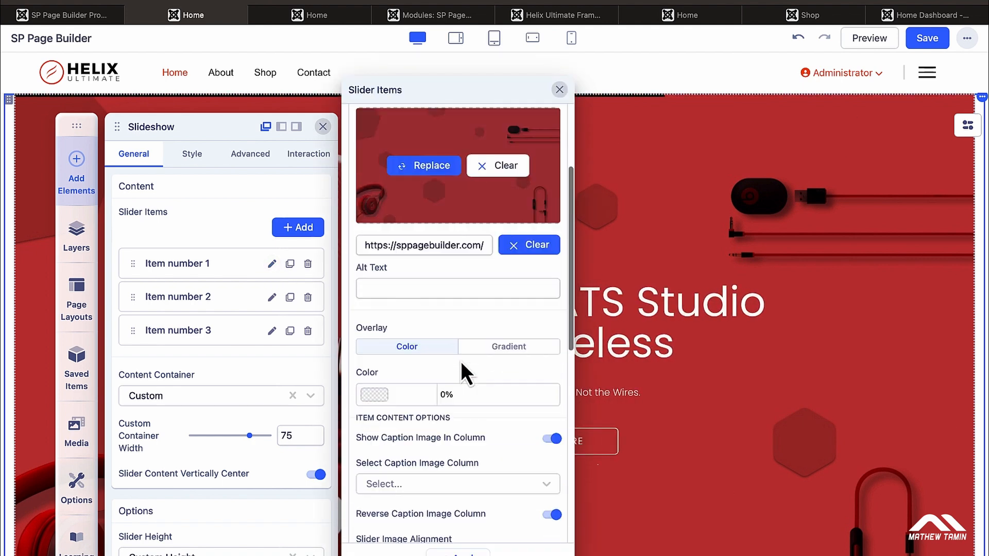
scroll(460, 358, down, 3)
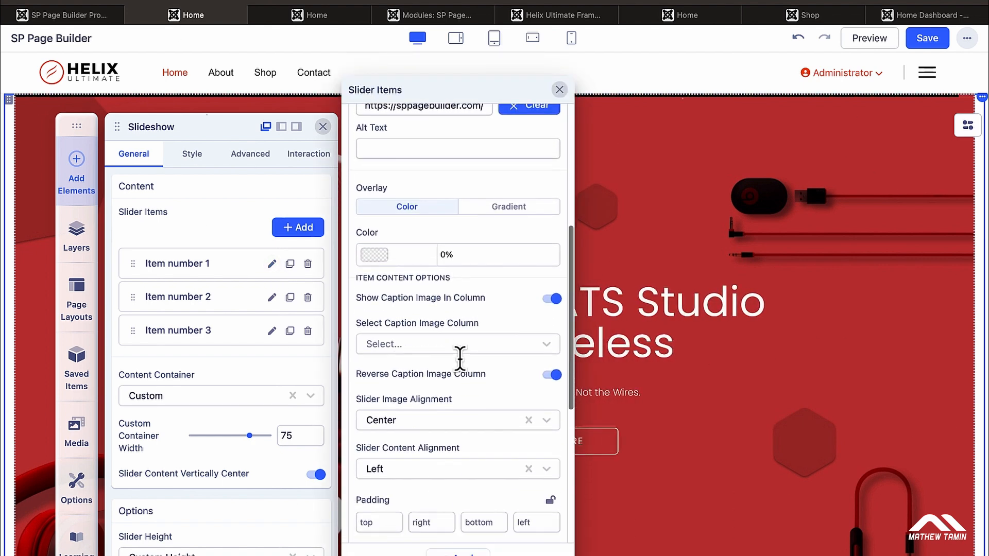
scroll(461, 360, down, 6)
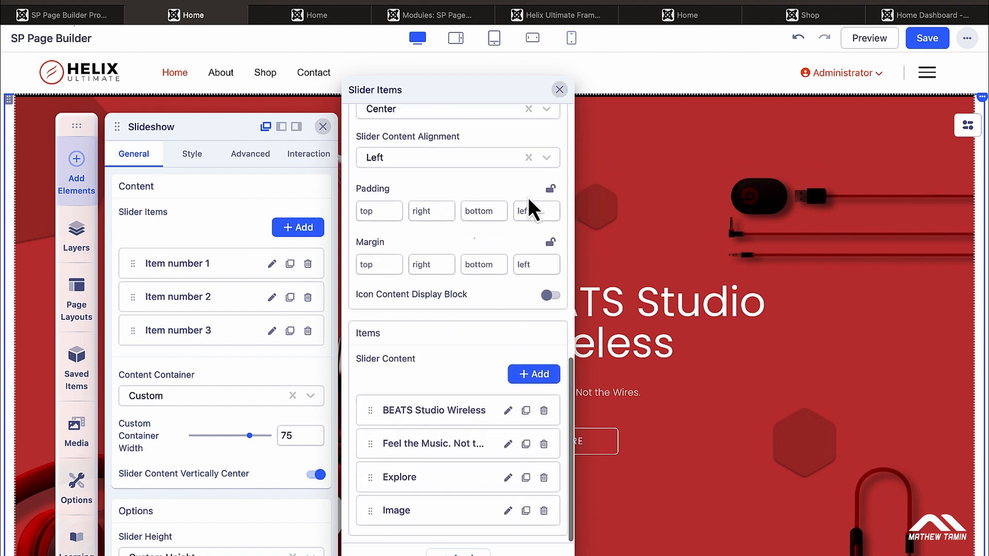
Step: Move the floating toolbar closer to the page edge and reopen the slideshow's settings
click(76, 127)
click(76, 127)
drag(77, 127, 40, 120)
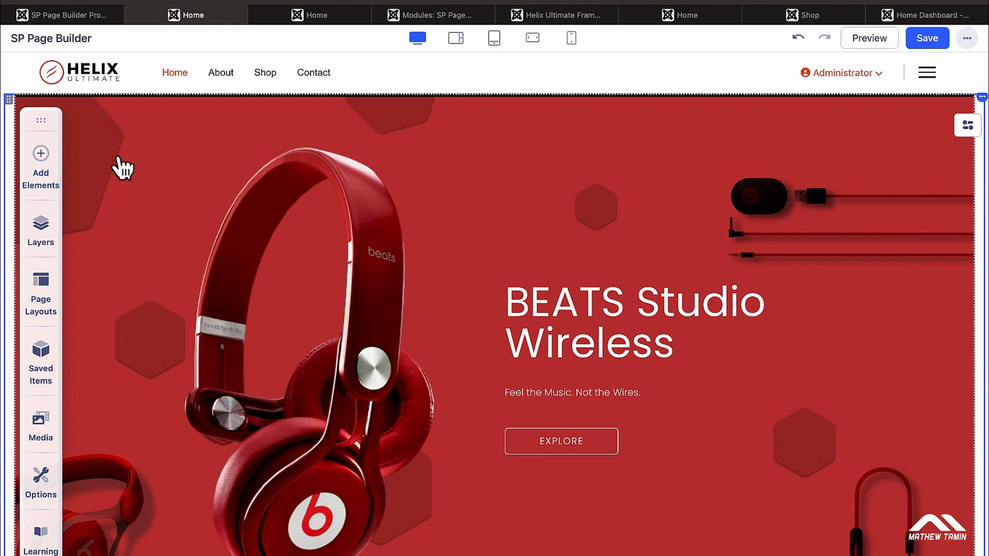
click(564, 175)
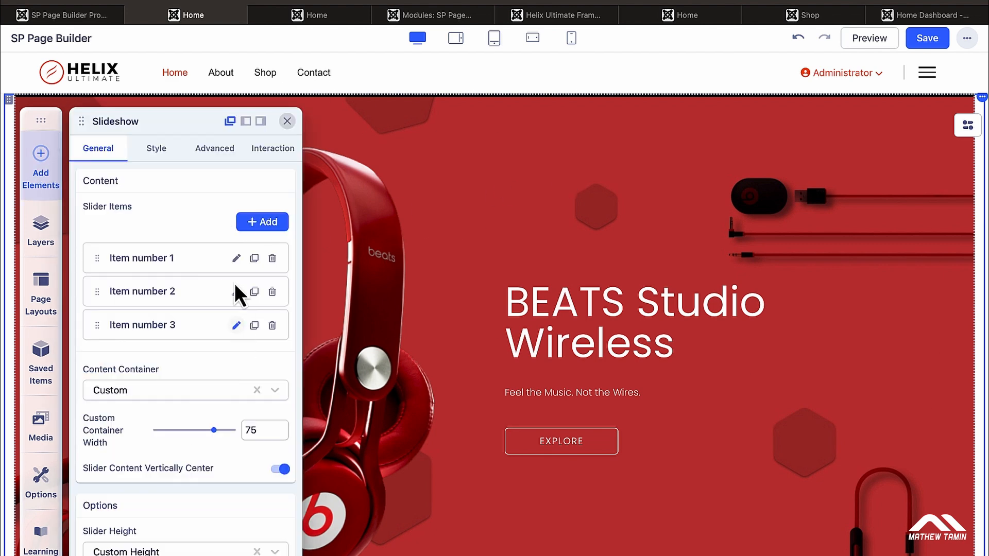
Step: Examine the title content settings of the slideshow's first item and close them
click(237, 257)
scroll(474, 404, down, 10)
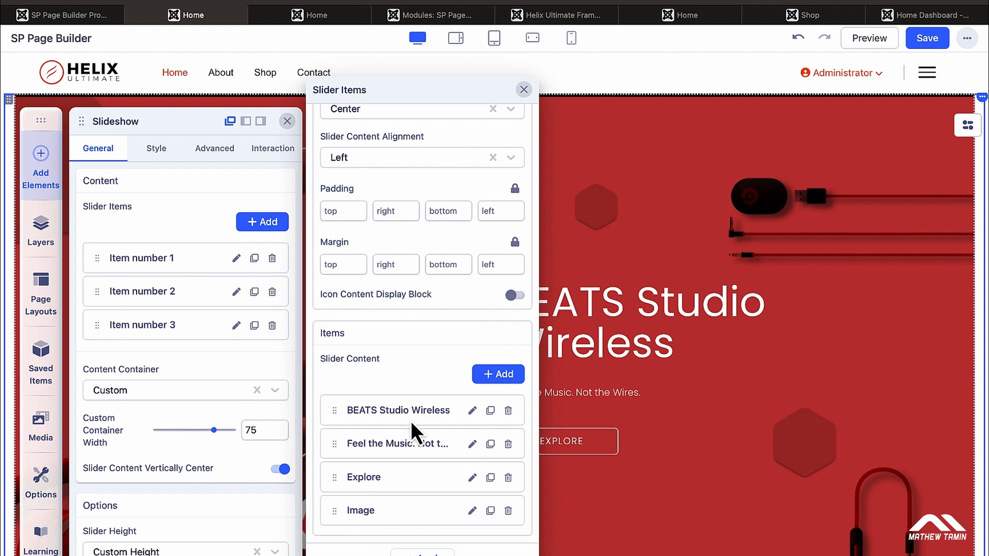
click(471, 411)
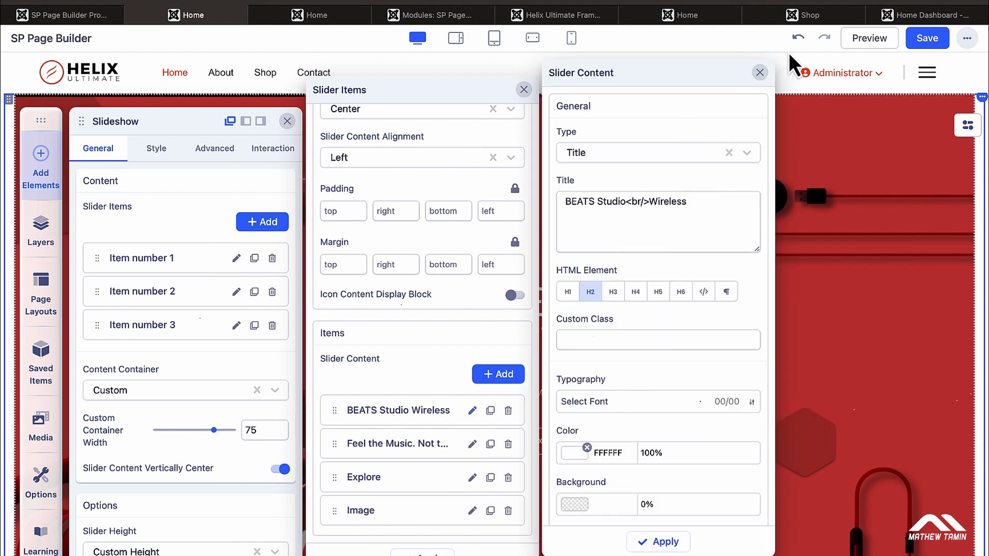
click(760, 72)
click(651, 301)
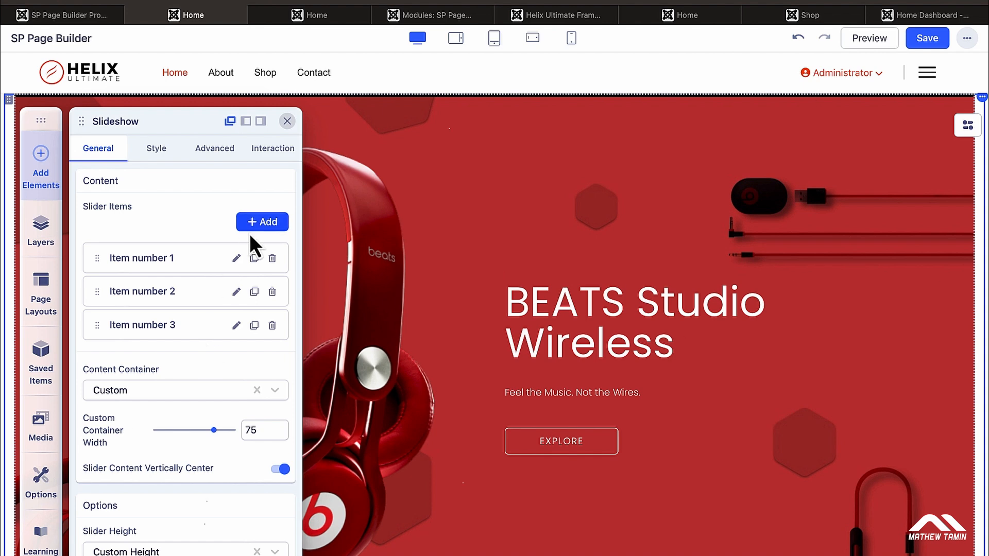
Step: Change the first slide's title to "BEATS Studio<br/>Headphhones" and return to the slideshow settings
click(240, 260)
scroll(369, 316, down, 15)
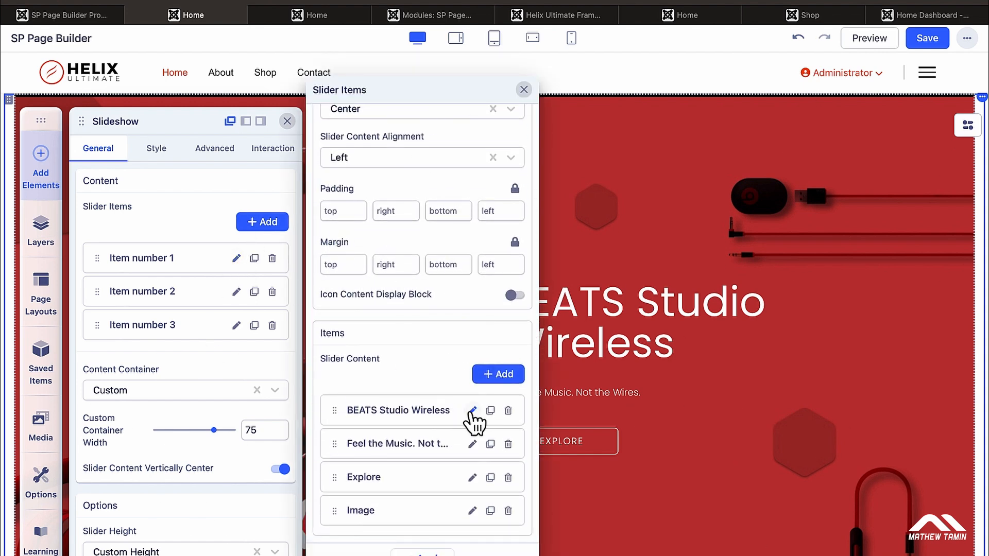
click(472, 410)
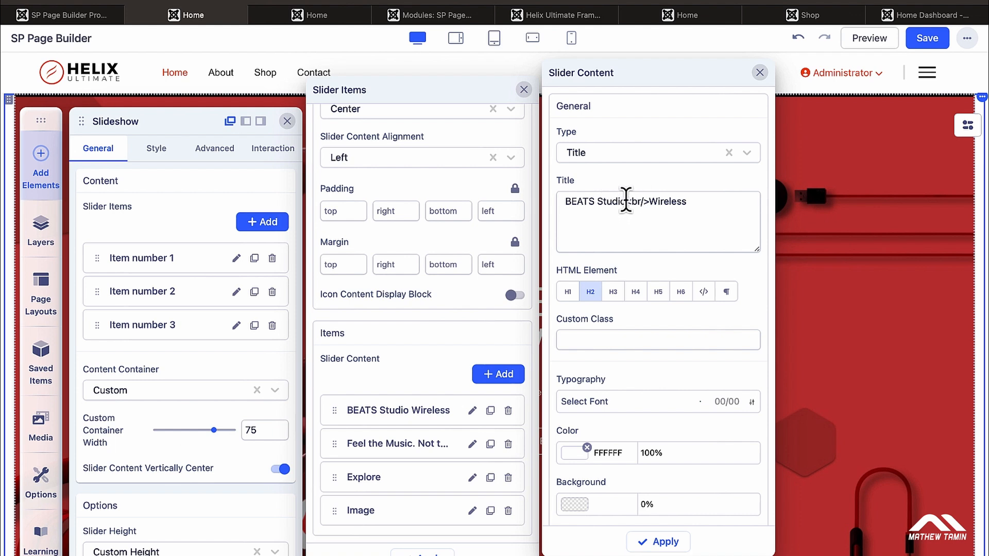
double_click(665, 201)
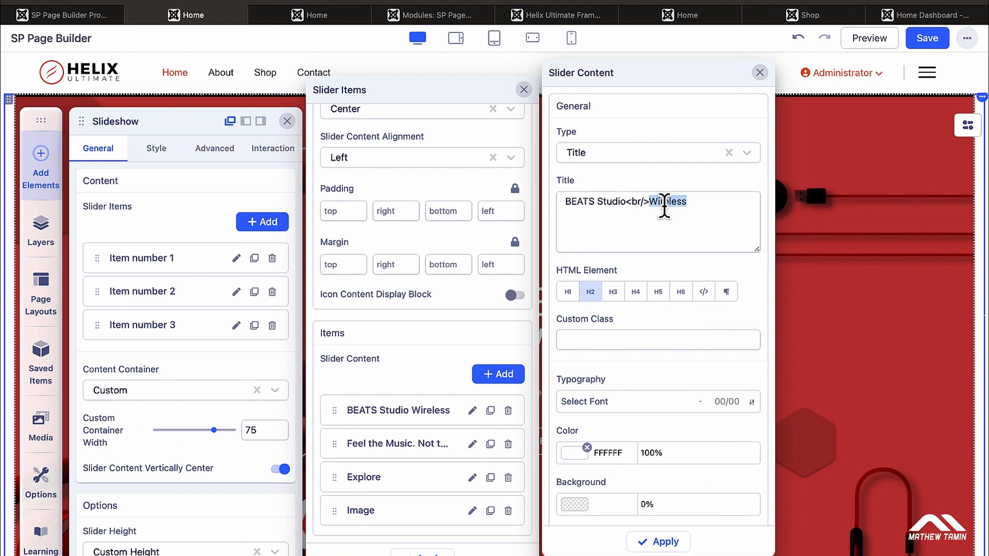
text(H)
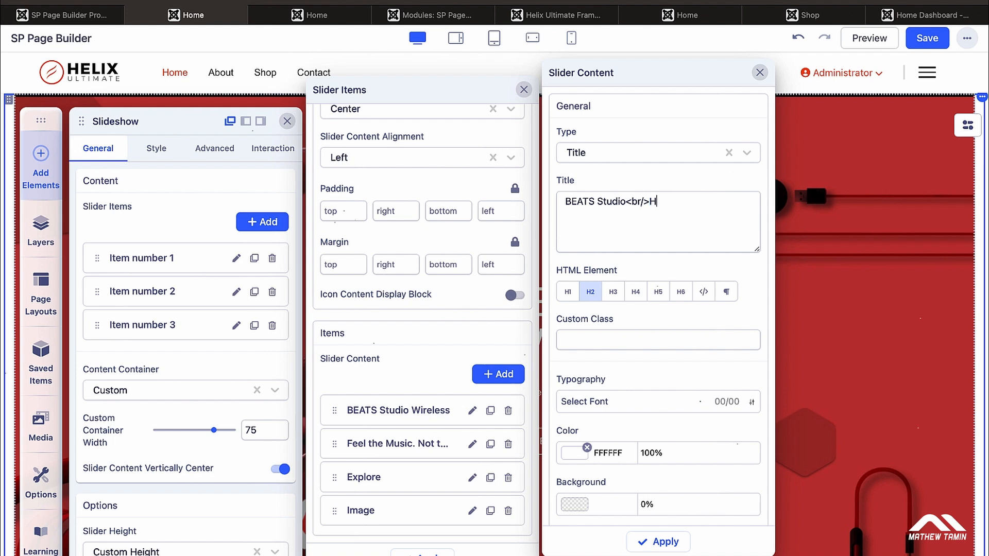
text(eadphhones)
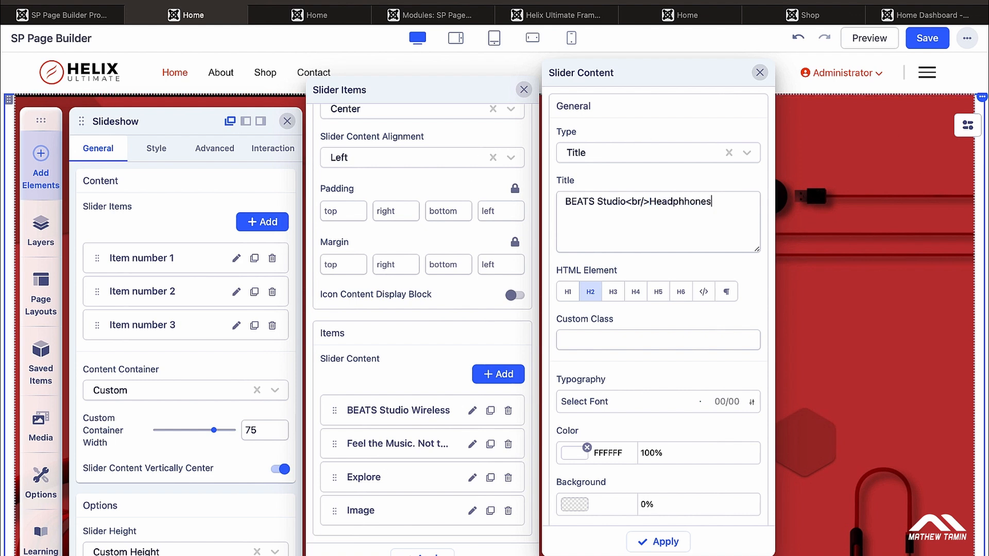
click(760, 74)
click(712, 384)
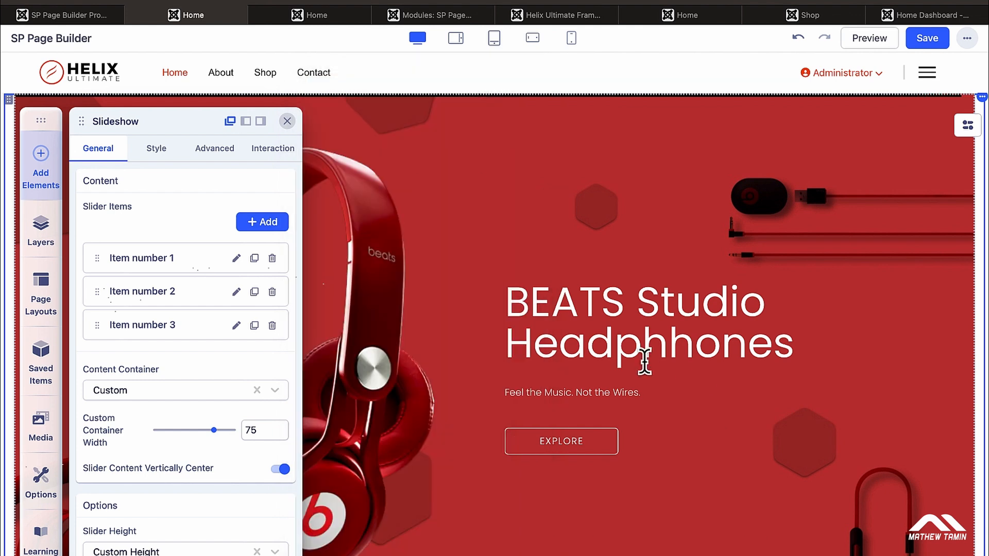
Step: Correct the spelling in the first slide's title so it reads "BEATS Studio<br/>Headphones"
click(688, 325)
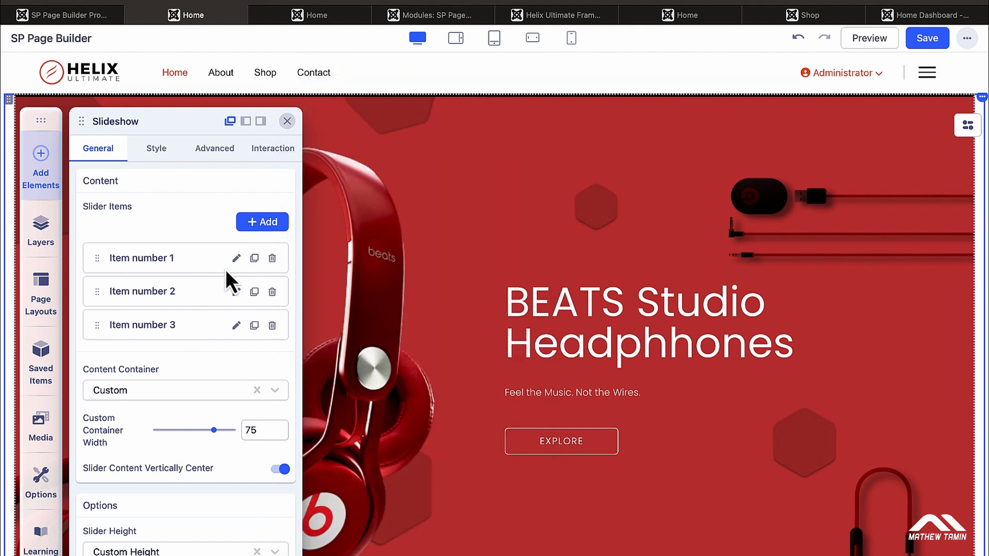
click(235, 258)
scroll(420, 288, down, 10)
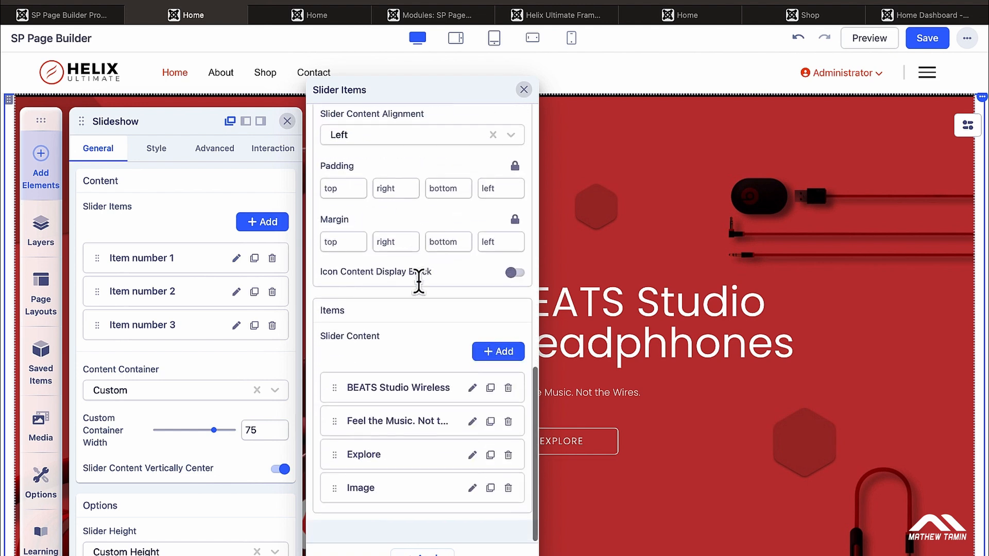
scroll(446, 376, up, 1)
click(473, 410)
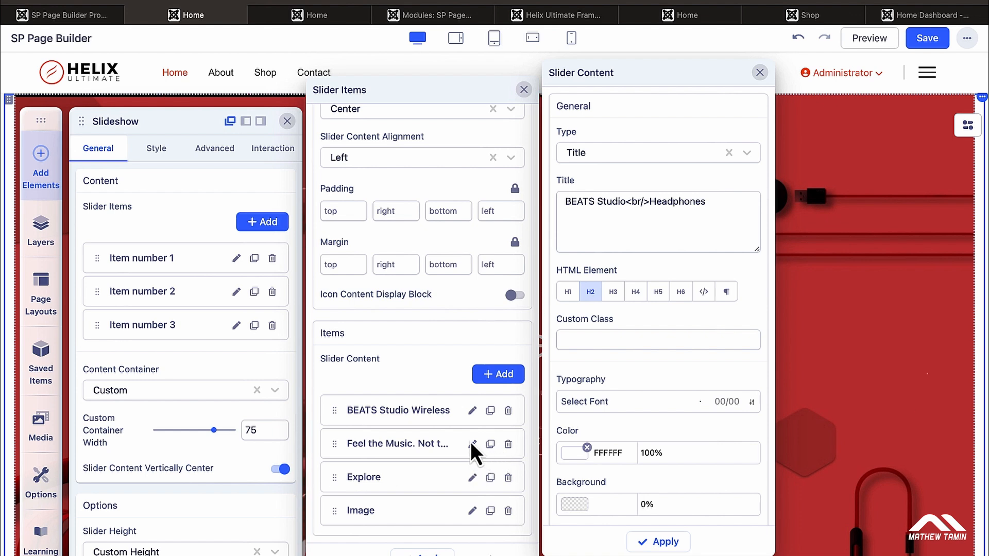
Step: Link the first slide's Explore button to the Shop menu item, checking the available page and menu link targets
click(471, 477)
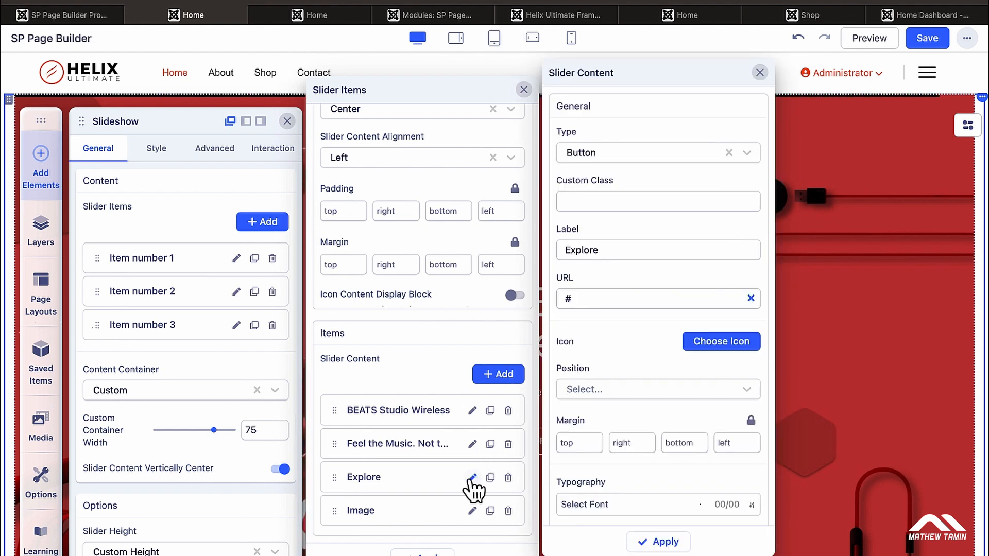
scroll(642, 307, down, 1)
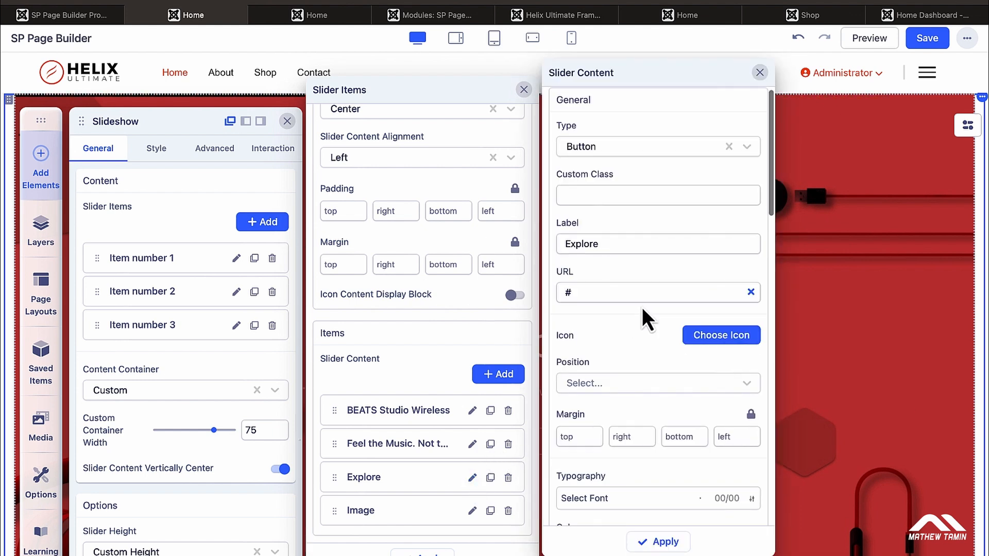
click(612, 297)
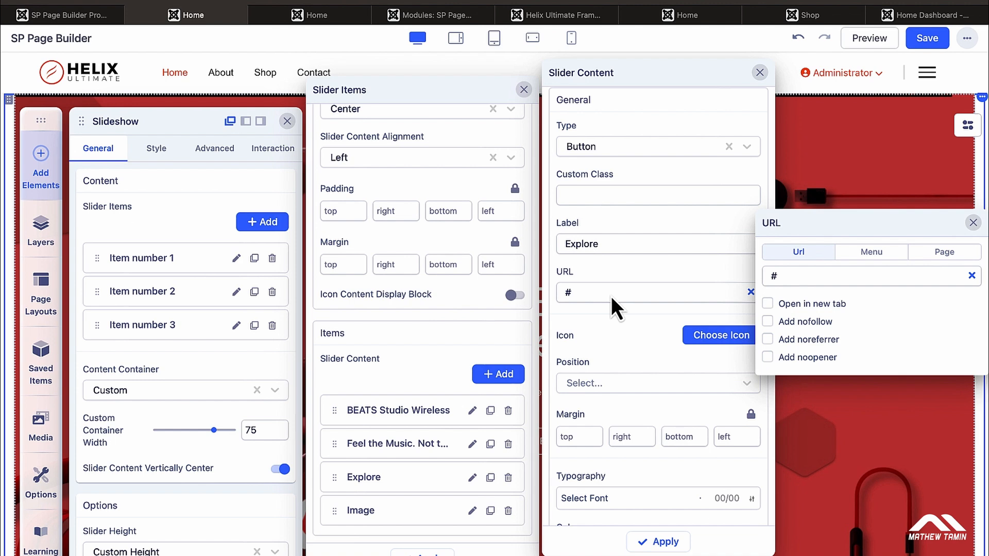
click(952, 256)
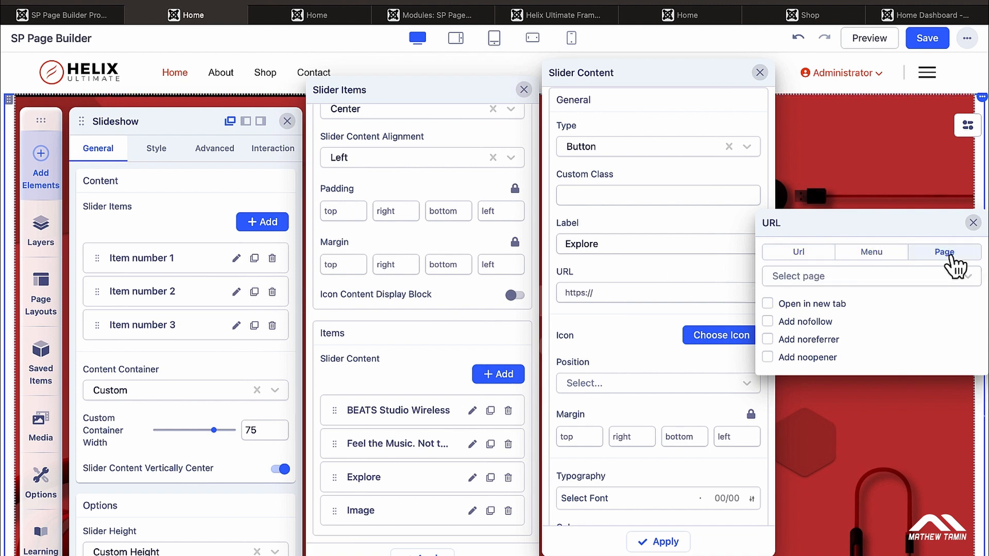
click(872, 253)
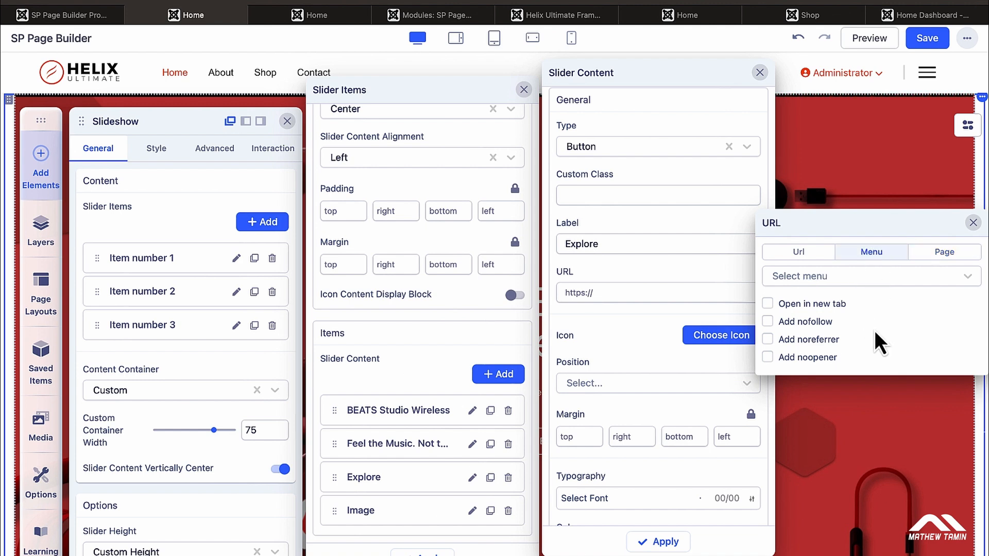
click(965, 278)
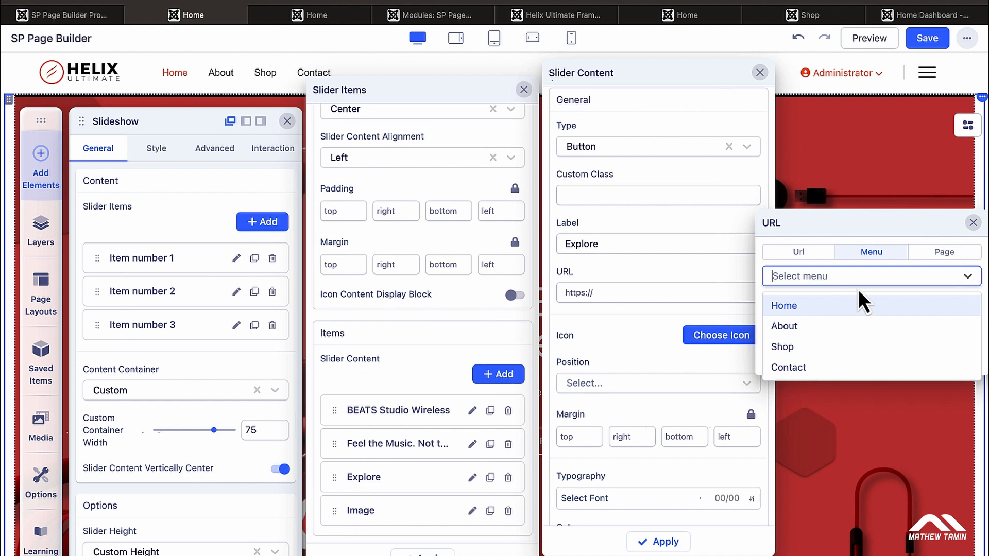
click(945, 254)
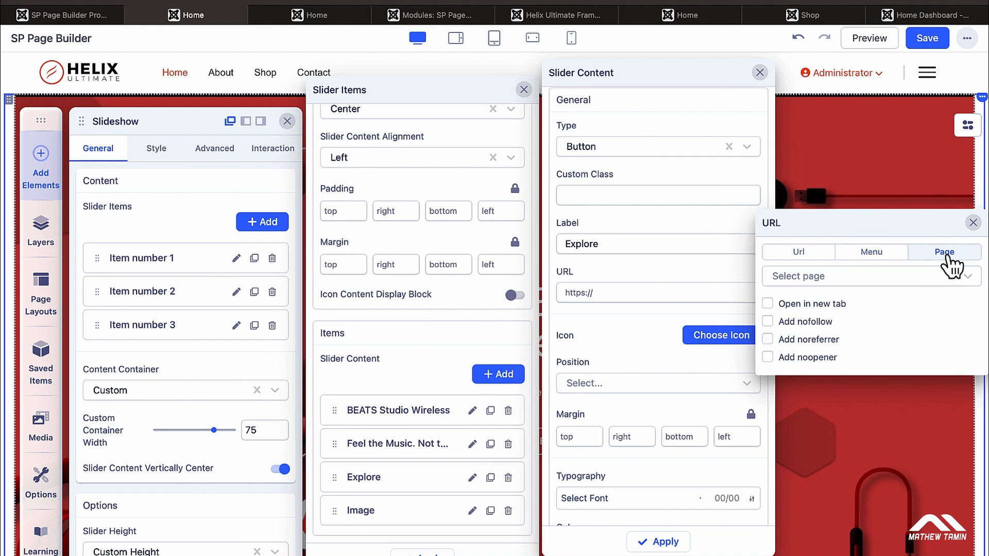
click(966, 278)
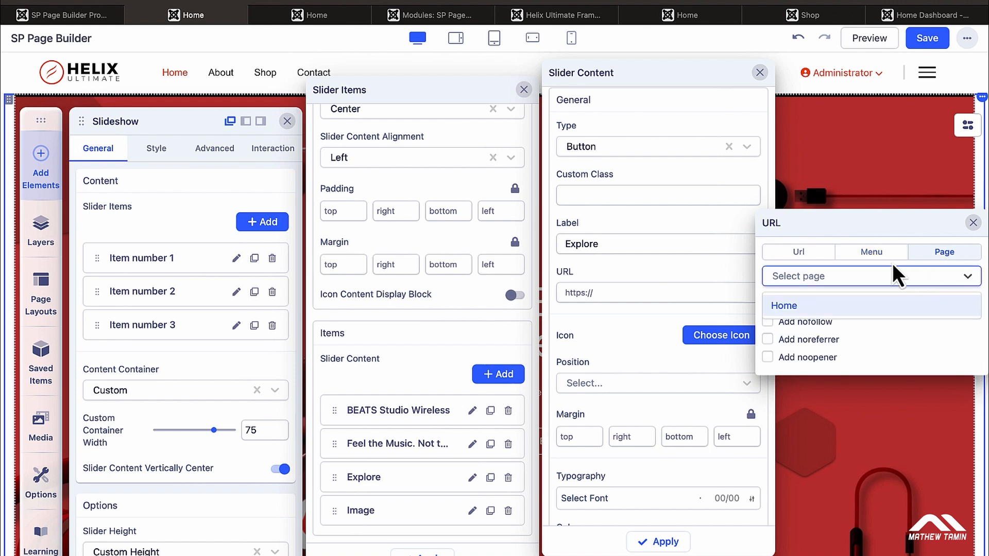
click(871, 253)
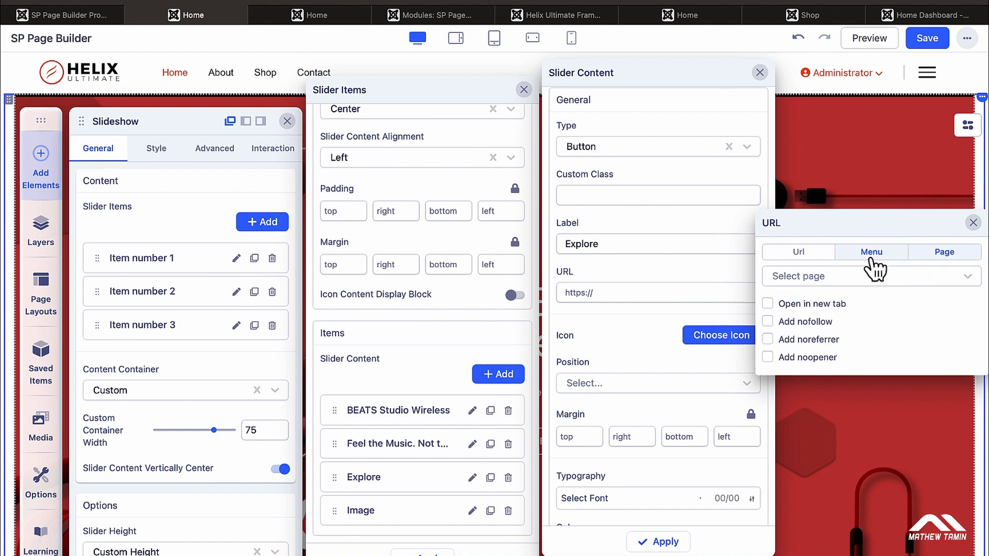
click(969, 278)
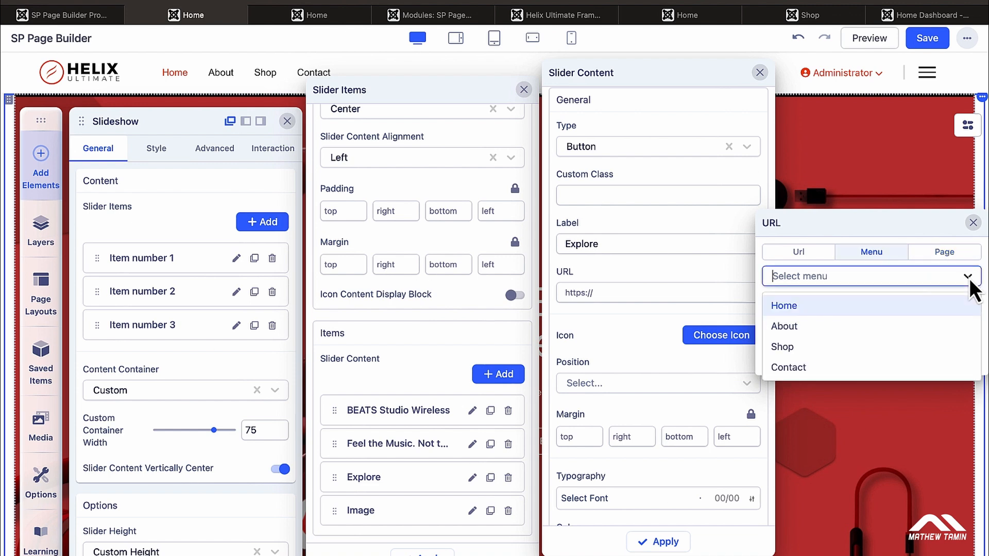
click(781, 348)
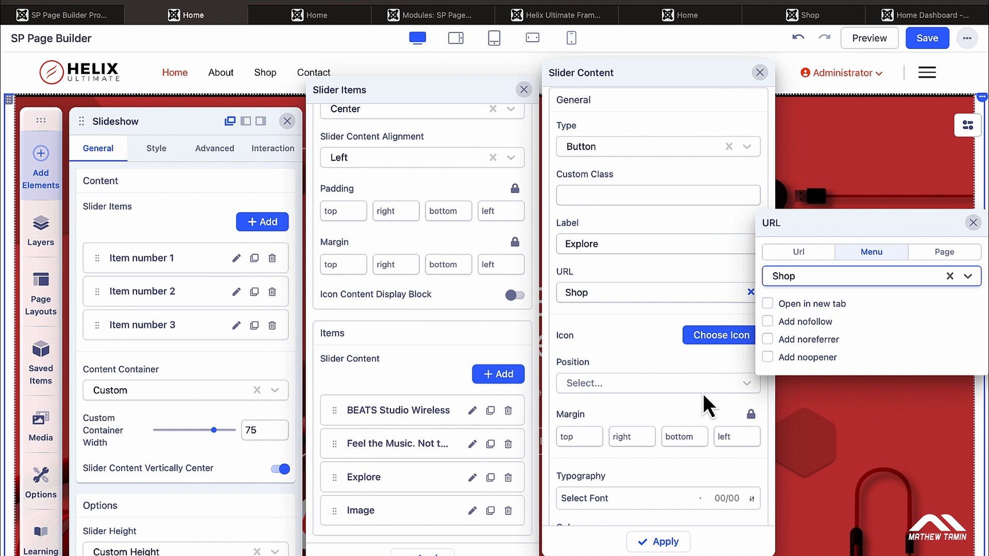
click(626, 339)
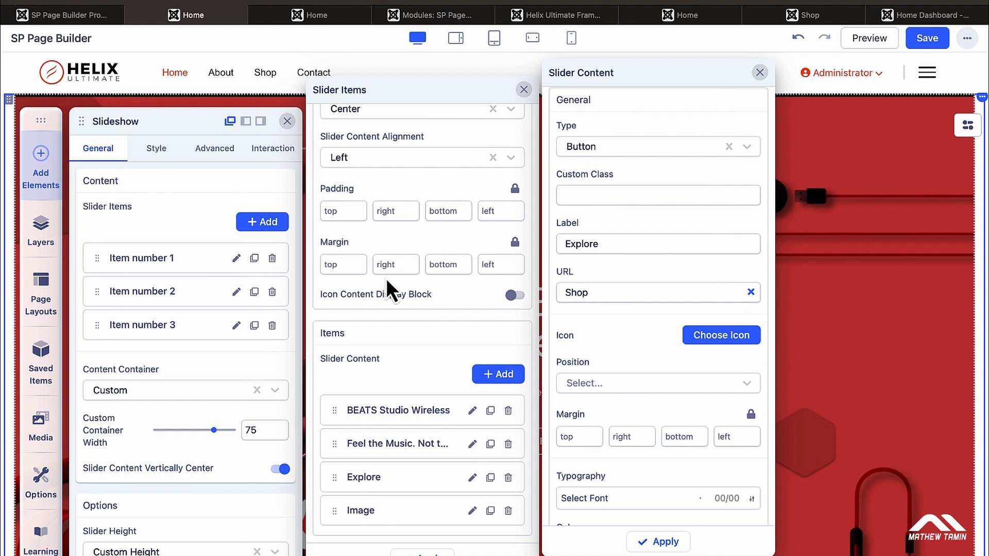
Step: Set the label of the first slide's button to "Buy Now" and apply it
click(472, 478)
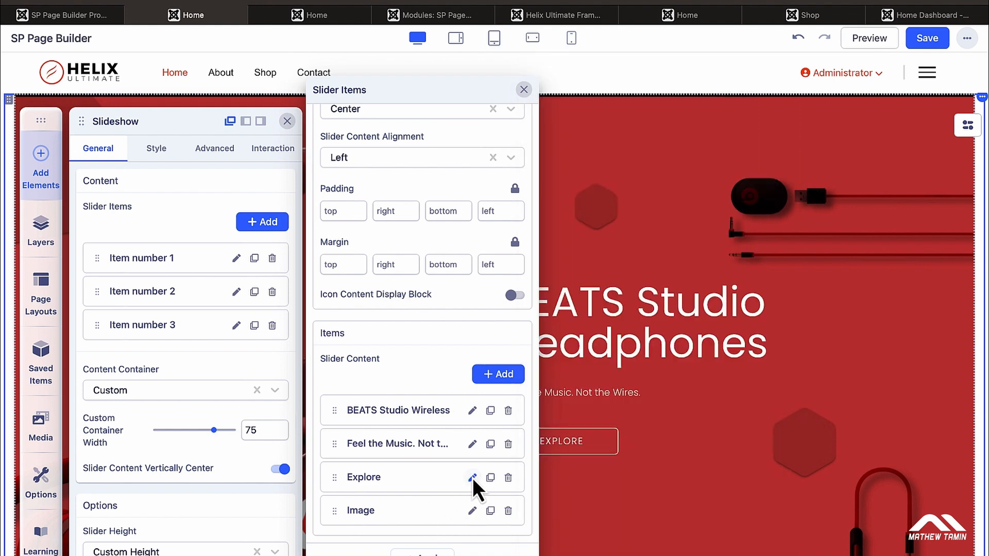
click(471, 478)
double_click(622, 250)
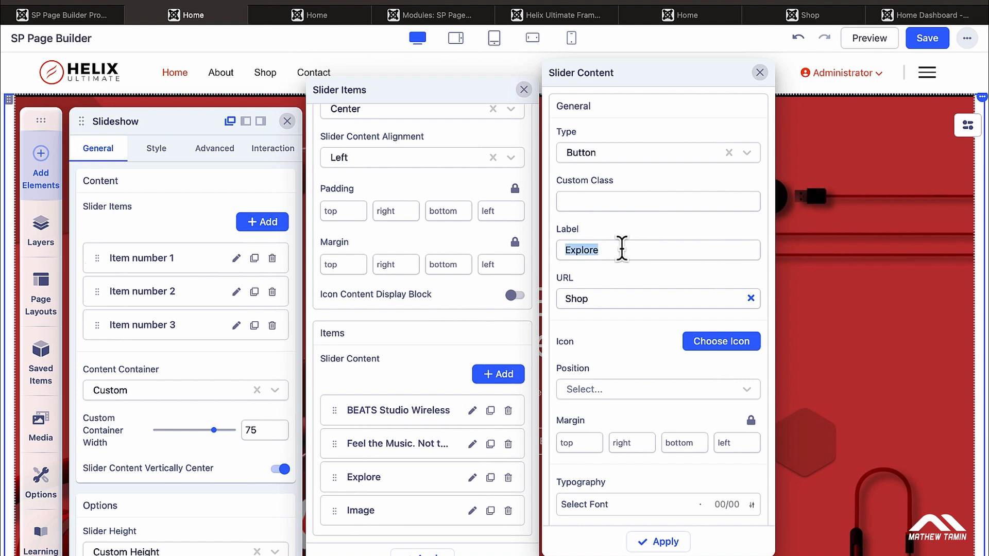
text(SHOP)
key(BackSpace)
key(BackSpace)
key(BackSpace)
key(BackSpace)
text(S)
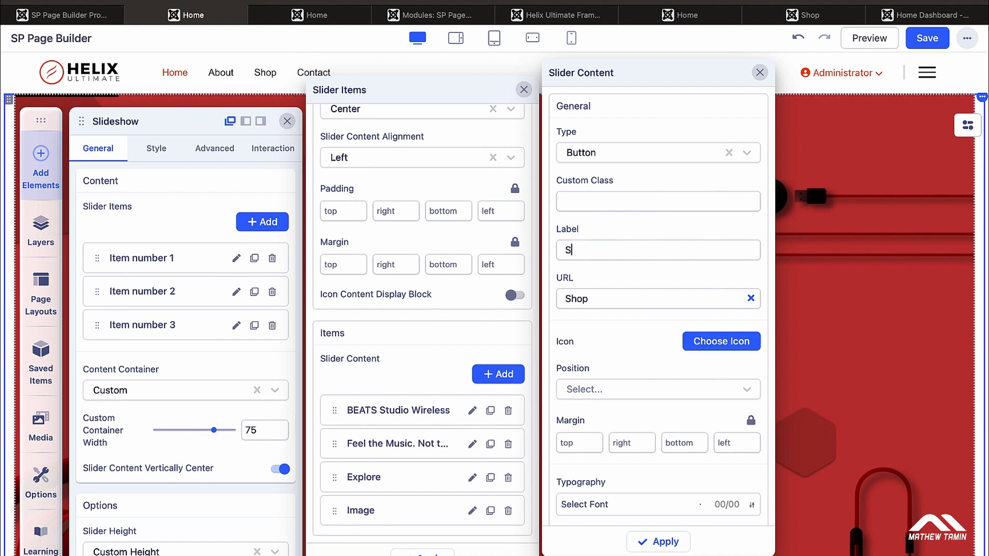
text(ho  Now)
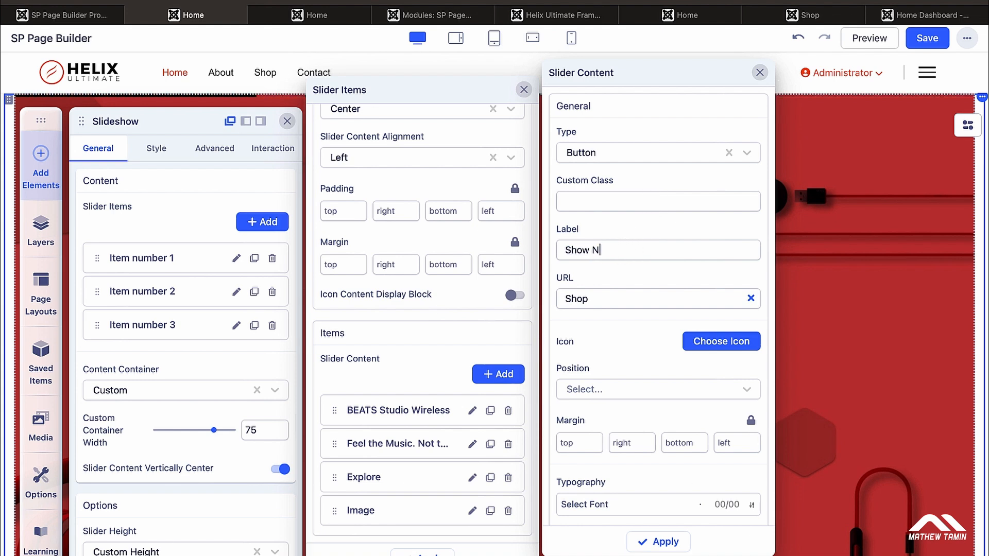
key(BackSpace)
key(BackSpace)
key(BackSpace)
key(BackSpace)
key(BackSpace)
key(BackSpace)
key(BackSpace)
key(BackSpace)
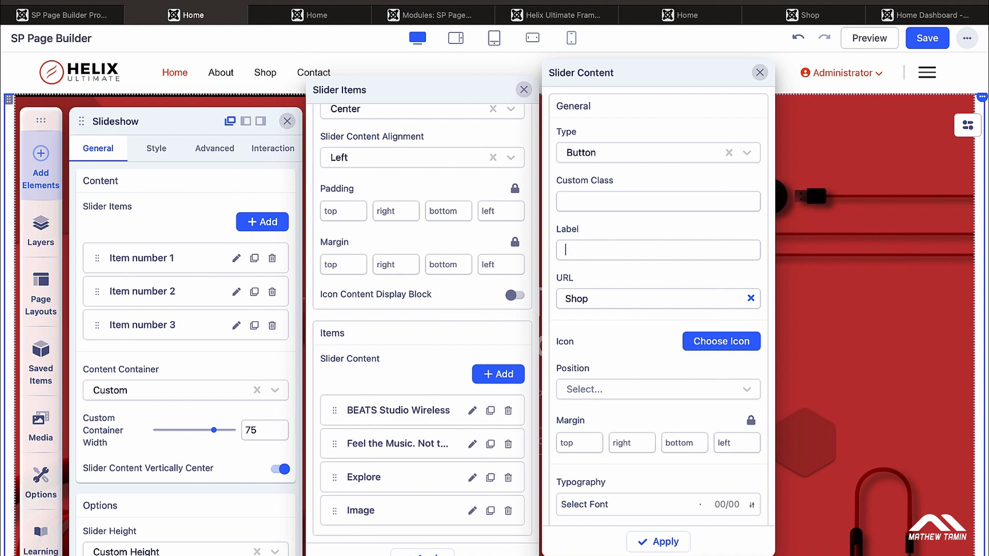
text(Buy Now)
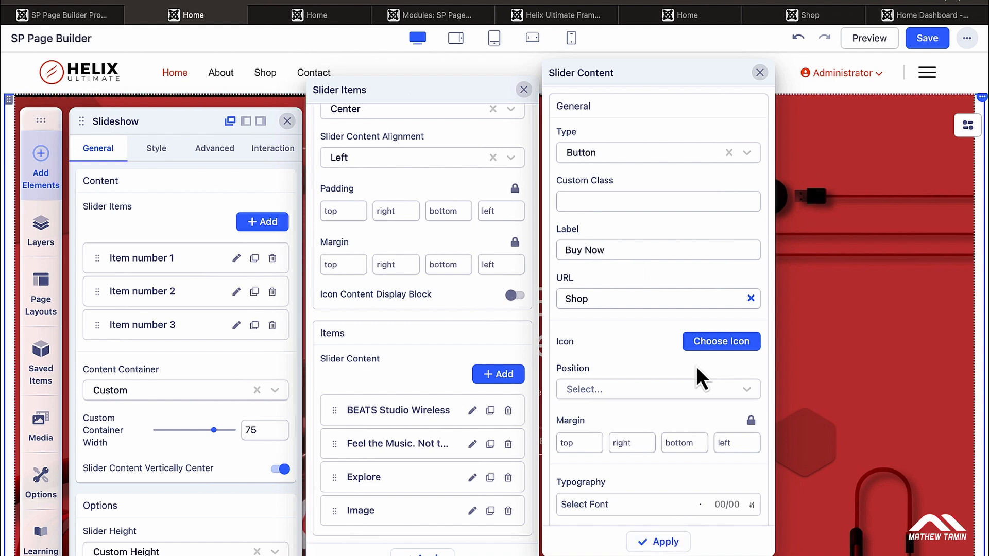
click(665, 542)
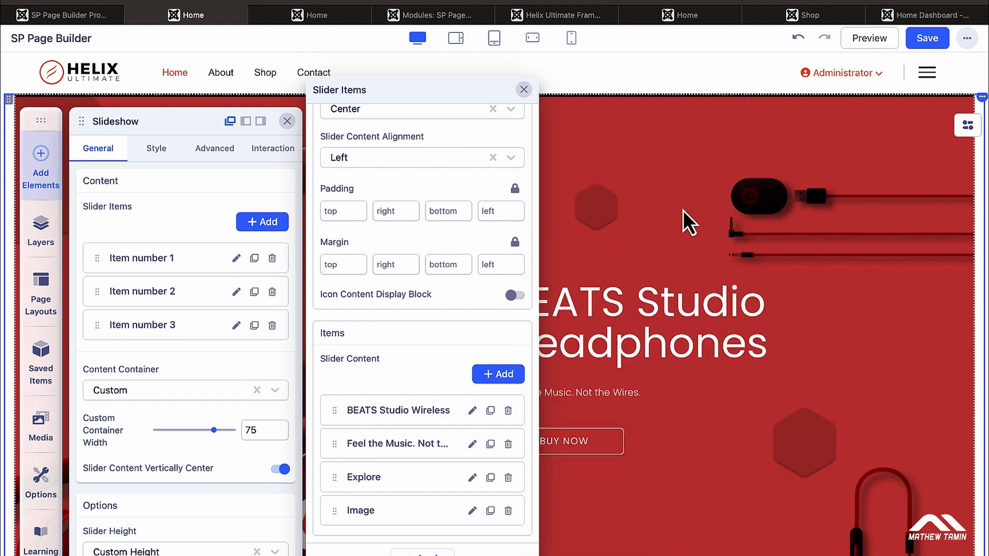
Step: Set the label of the second slide's Explore button to "Buy Now"
click(236, 293)
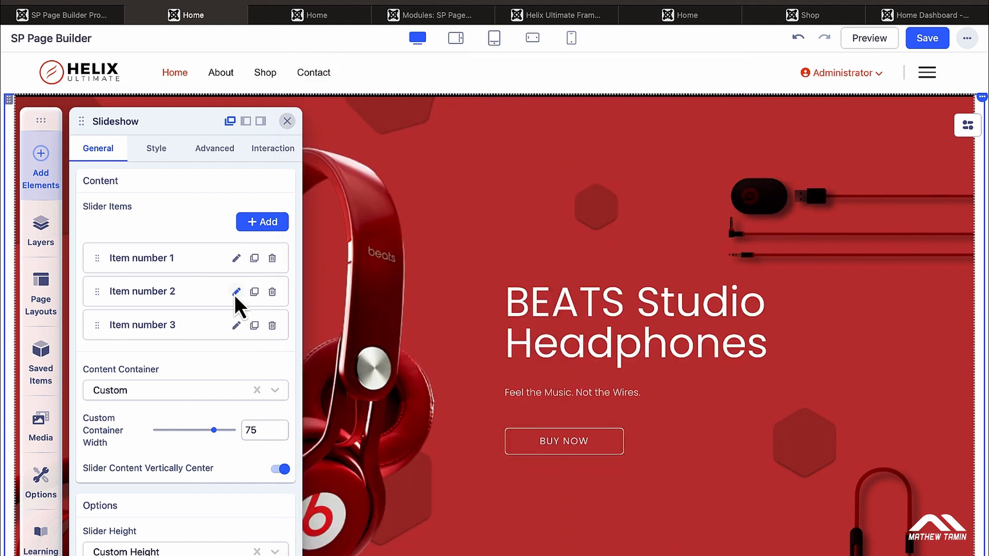
click(236, 294)
scroll(424, 321, down, 10)
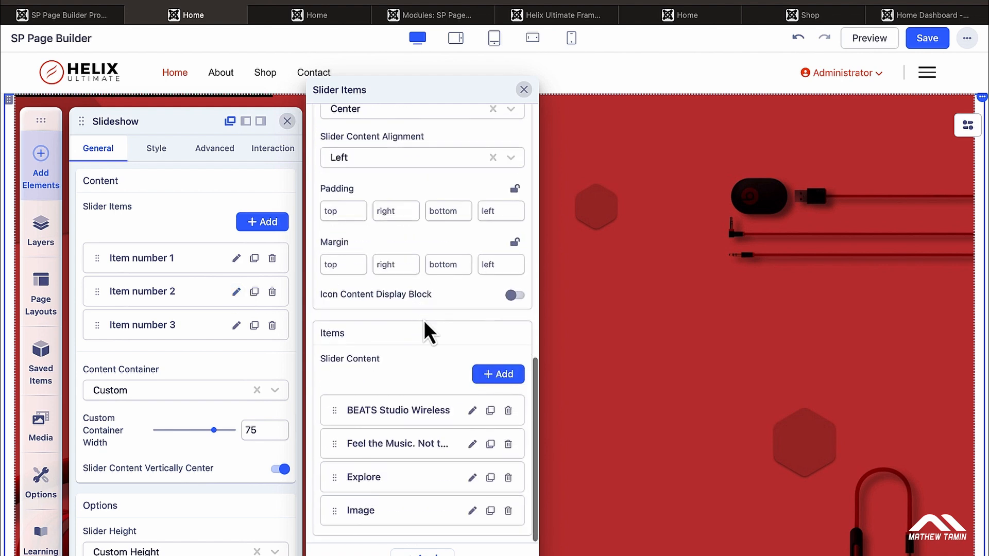
click(472, 478)
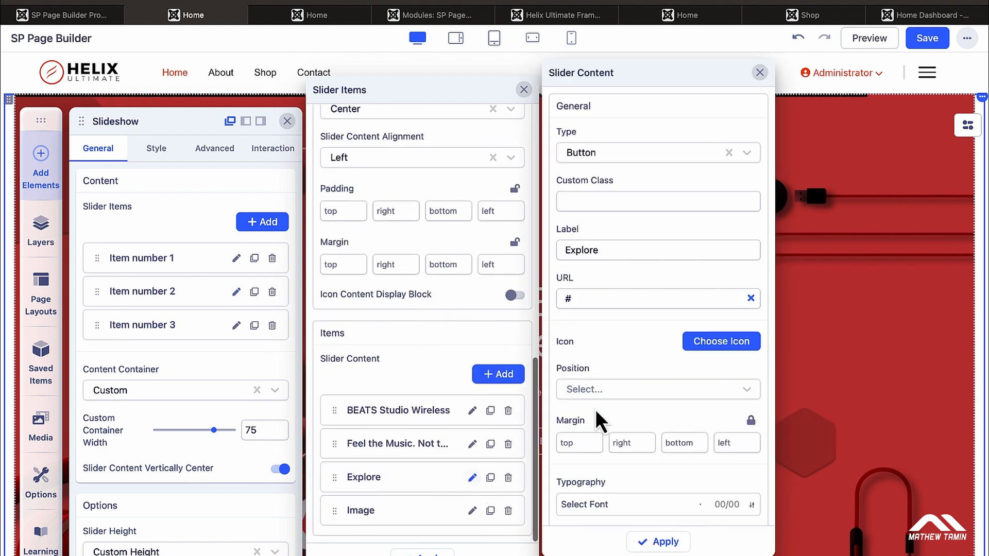
double_click(606, 250)
text(B)
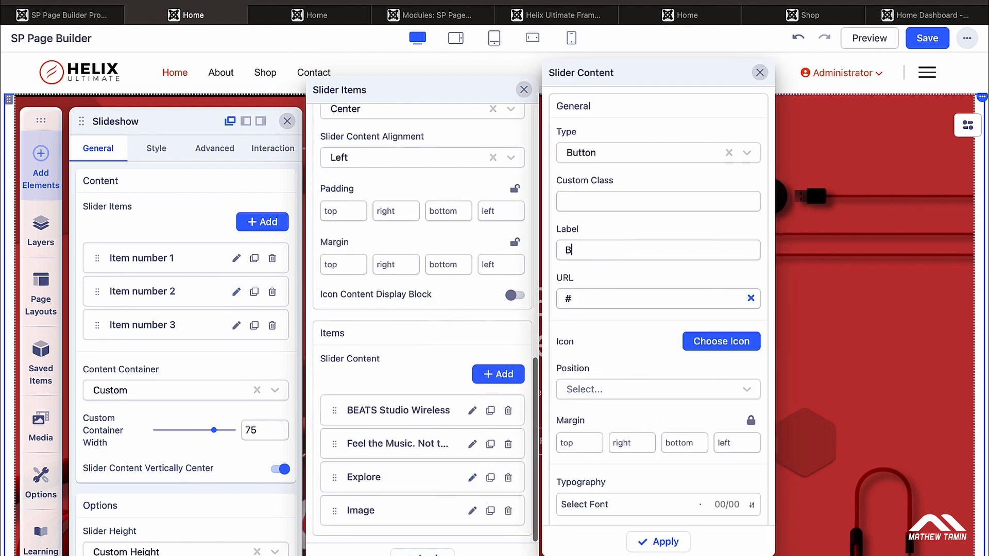
text(Nuy)
key(BackSpace)
key(BackSpace)
key(BackSpace)
text(uy Now)
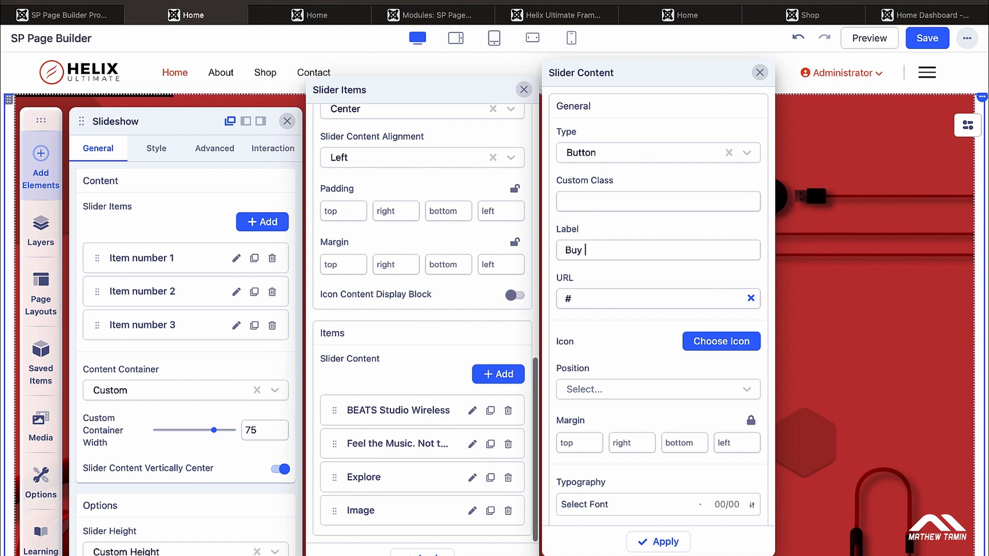
Step: Replace the URL of the second slide's button with a link to the Shop menu item
click(750, 299)
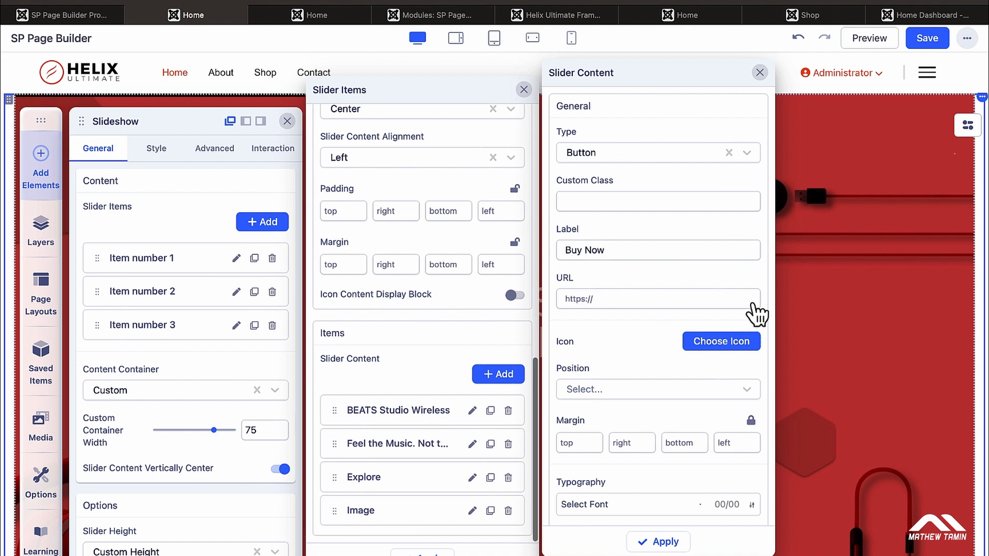
click(730, 305)
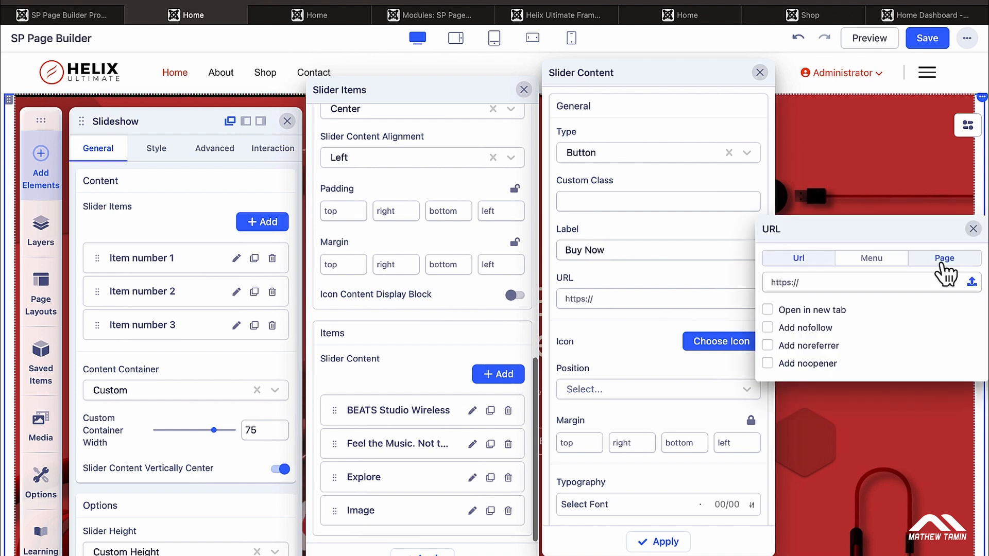
click(844, 259)
click(870, 285)
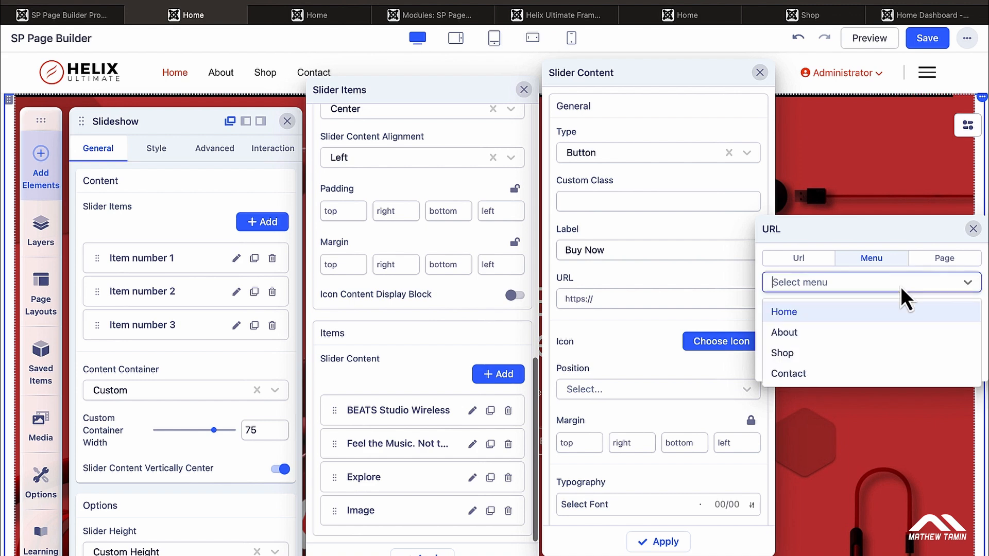
click(791, 355)
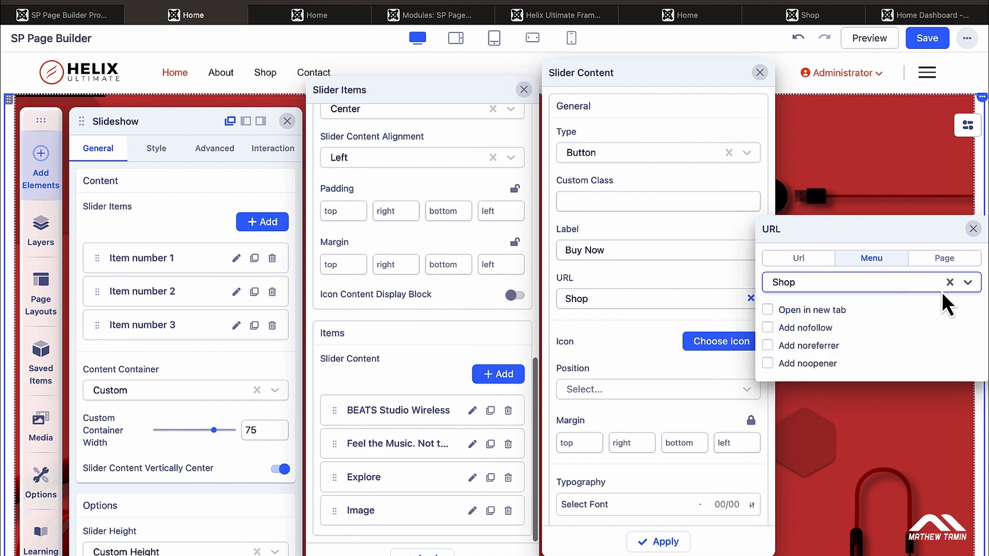
click(671, 548)
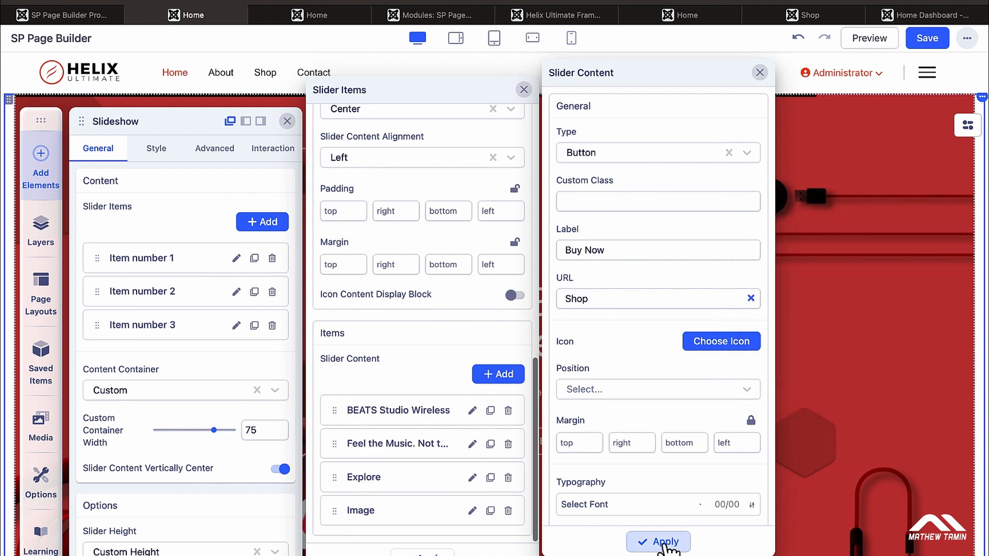
Step: Set the label of the third slide's Explore button to "Buy Now"
click(236, 328)
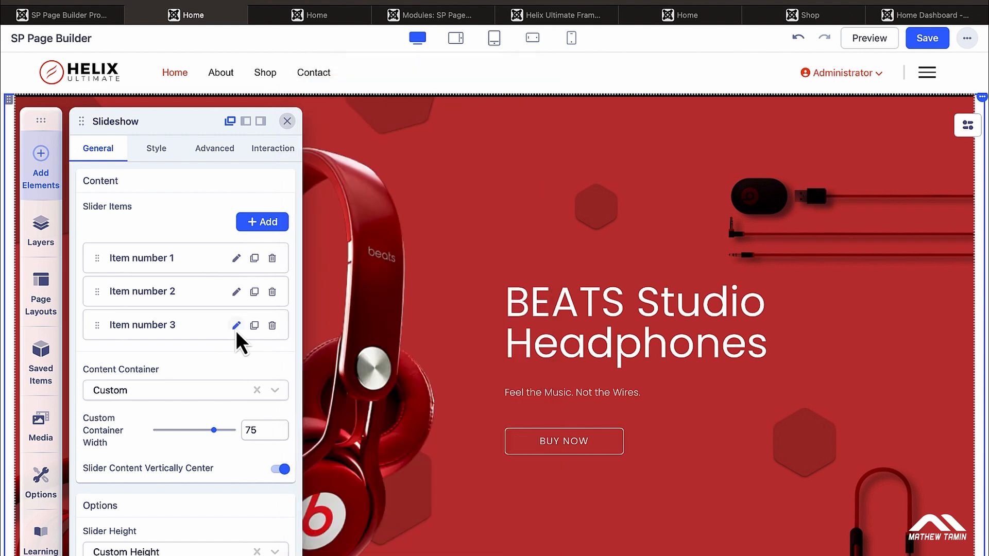
click(235, 325)
mouse_move(396, 313)
scroll(397, 314, down, 10)
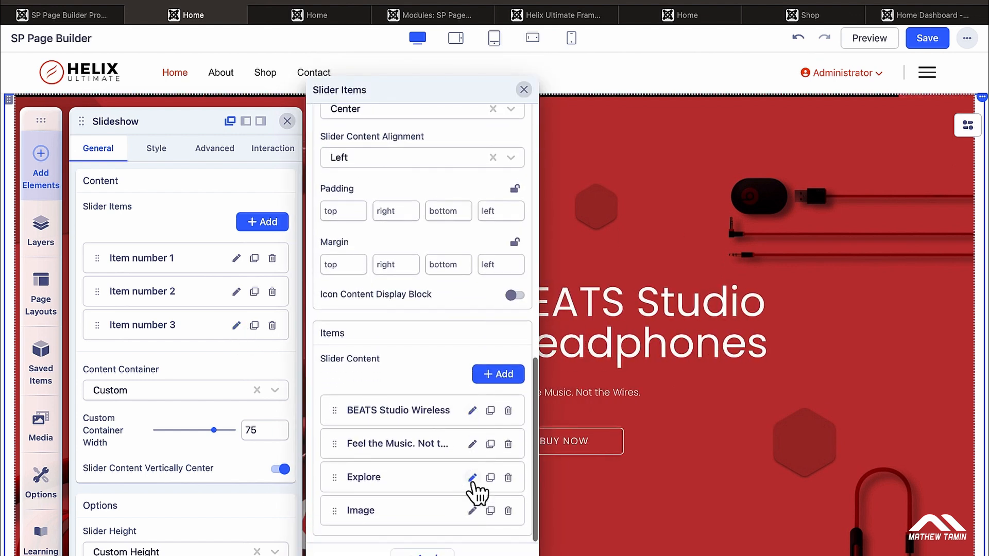
click(471, 477)
scroll(648, 382, down, 2)
scroll(648, 382, down, 2)
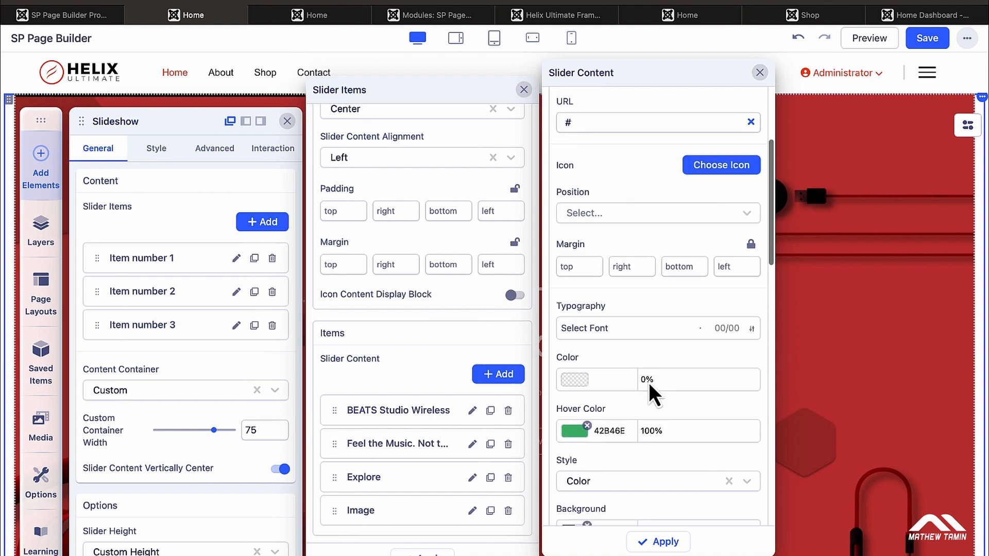
scroll(647, 382, up, 5)
double_click(611, 257)
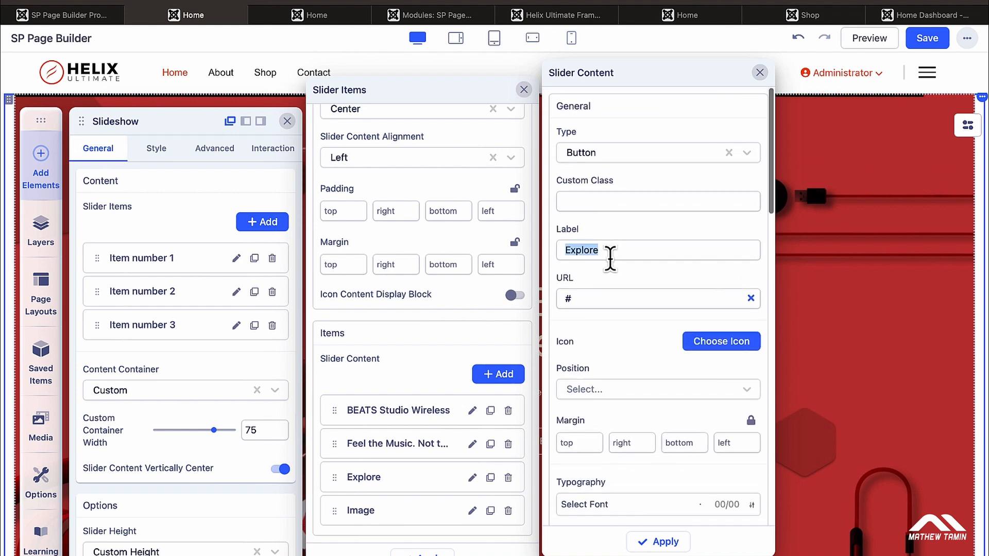
text(Buy)
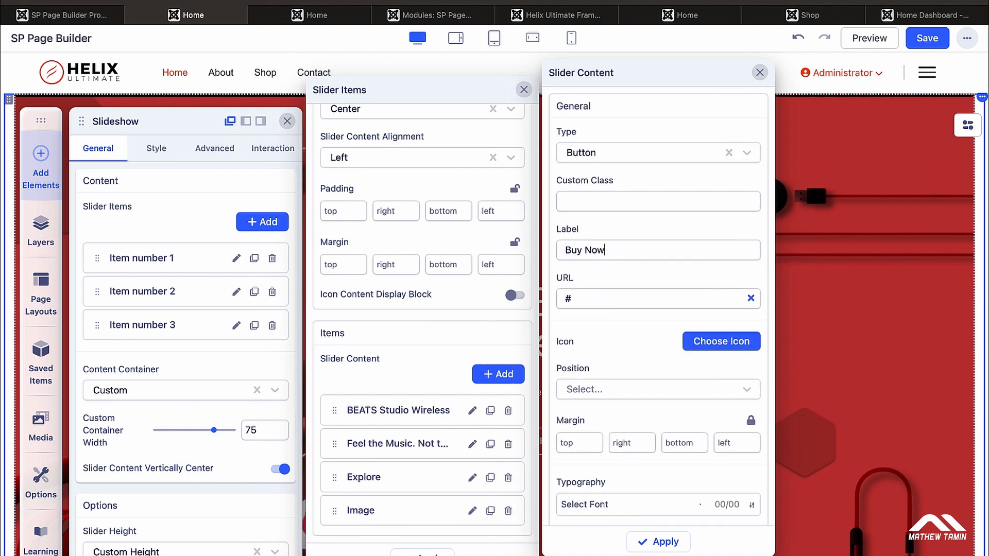
text( Now)
Step: Replace the URL of the third slide's button with a link to the Shop menu item and apply it
click(716, 301)
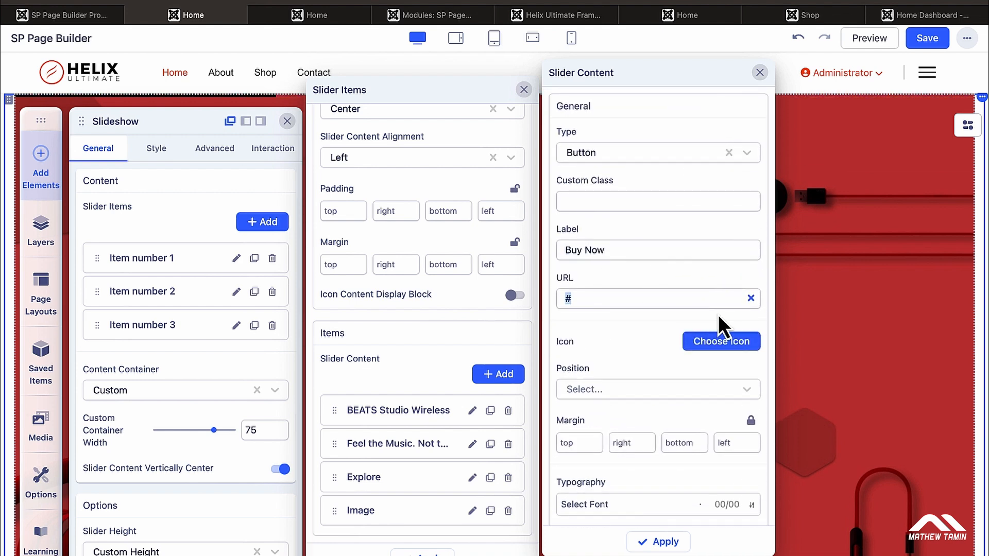
click(751, 299)
click(693, 307)
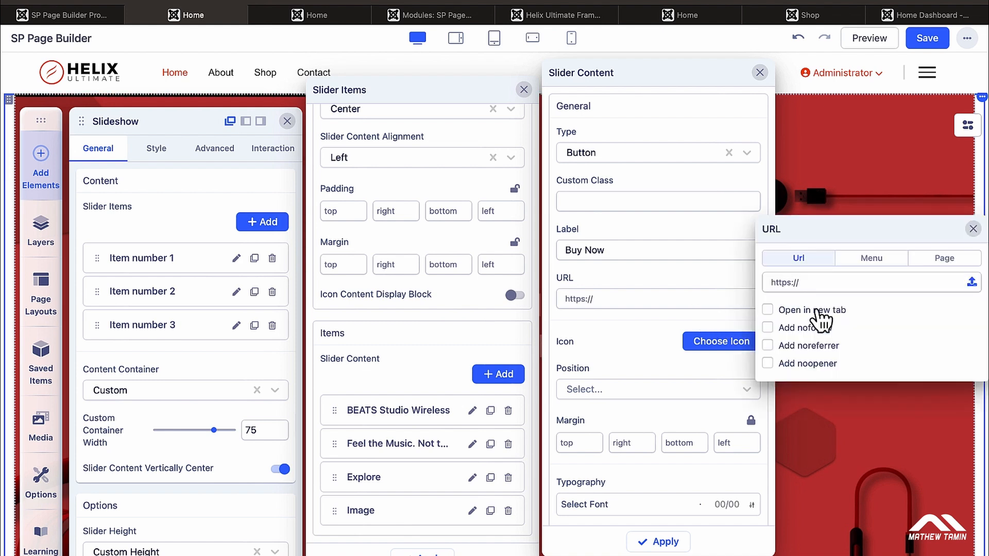
click(871, 259)
click(824, 289)
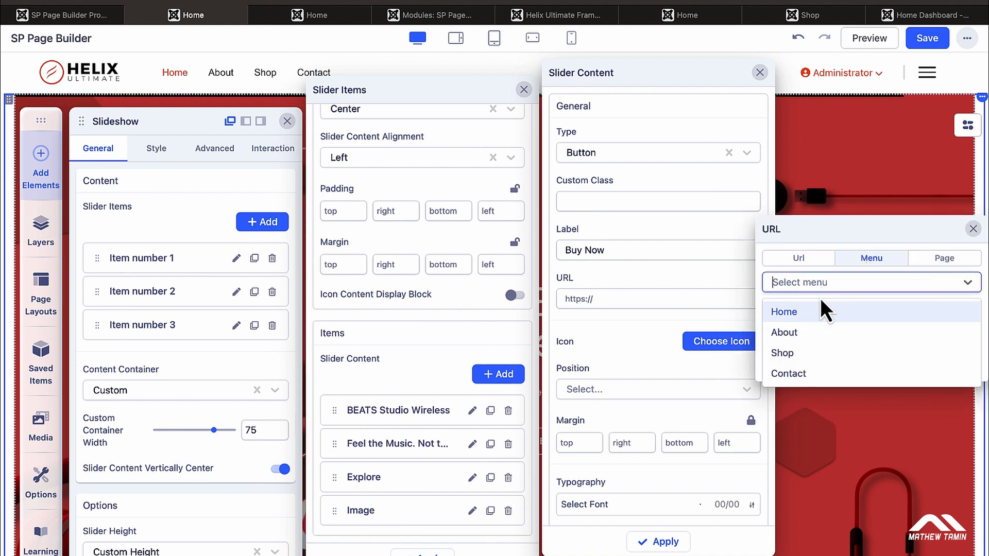
click(786, 358)
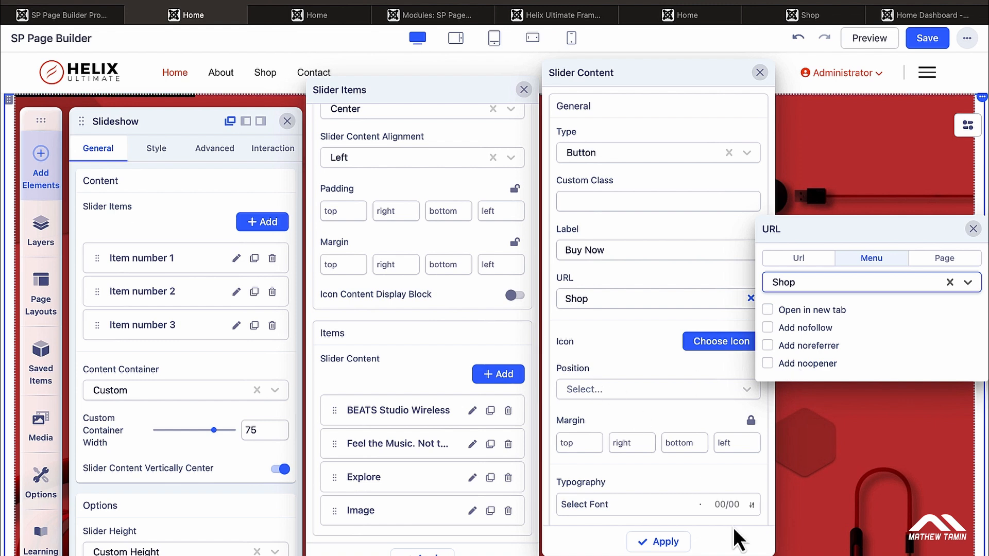
click(664, 542)
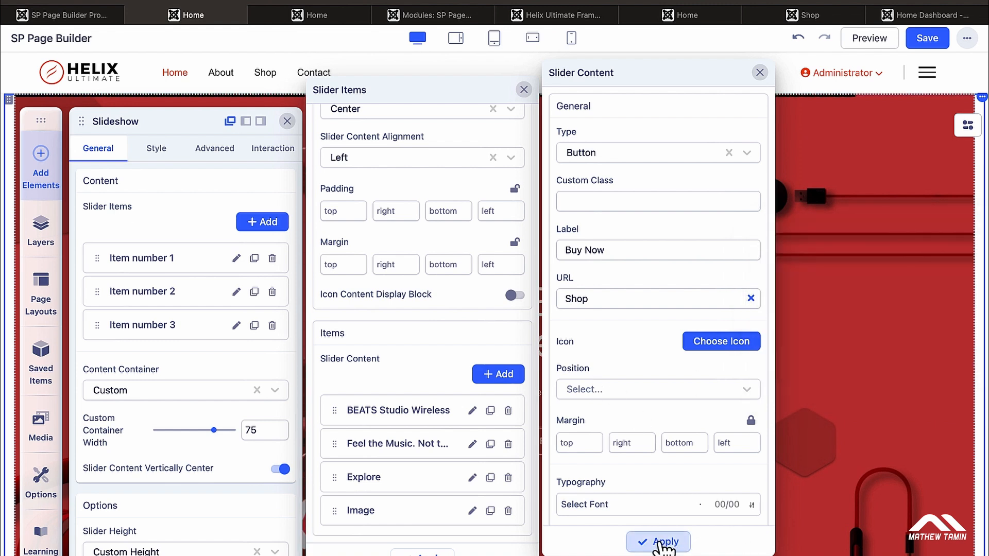
click(764, 332)
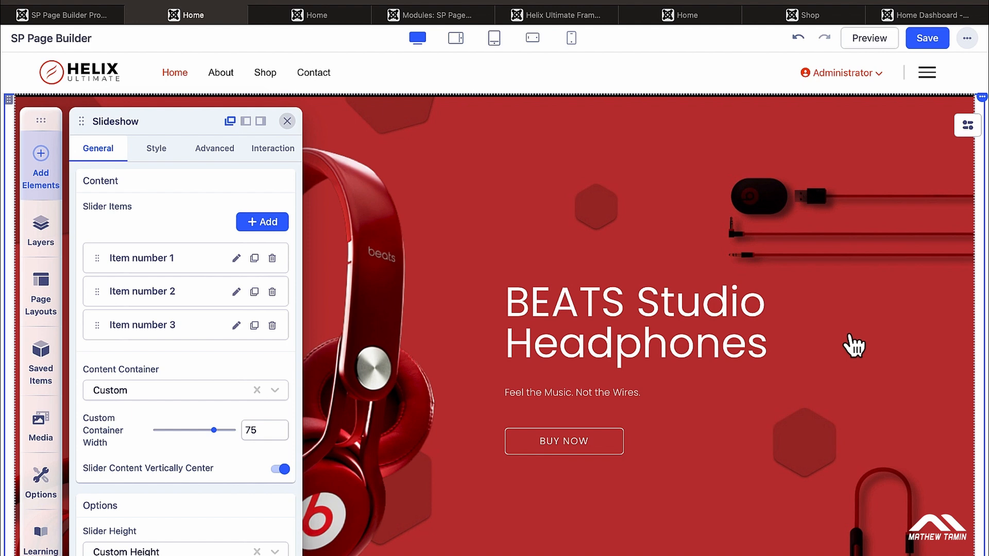
Step: Close the slideshow settings, save the page, and close the outdated Home and Shop preview pages
click(287, 122)
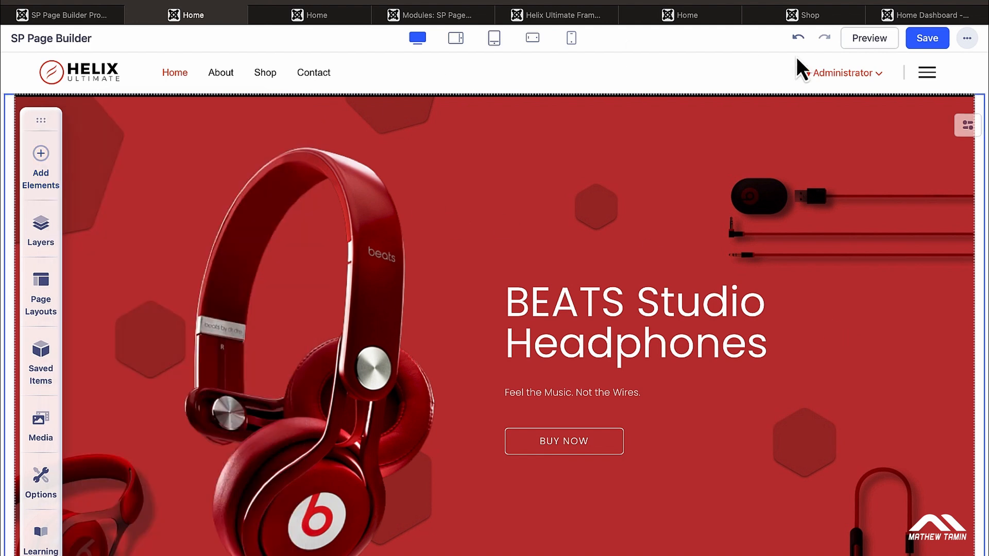
click(930, 39)
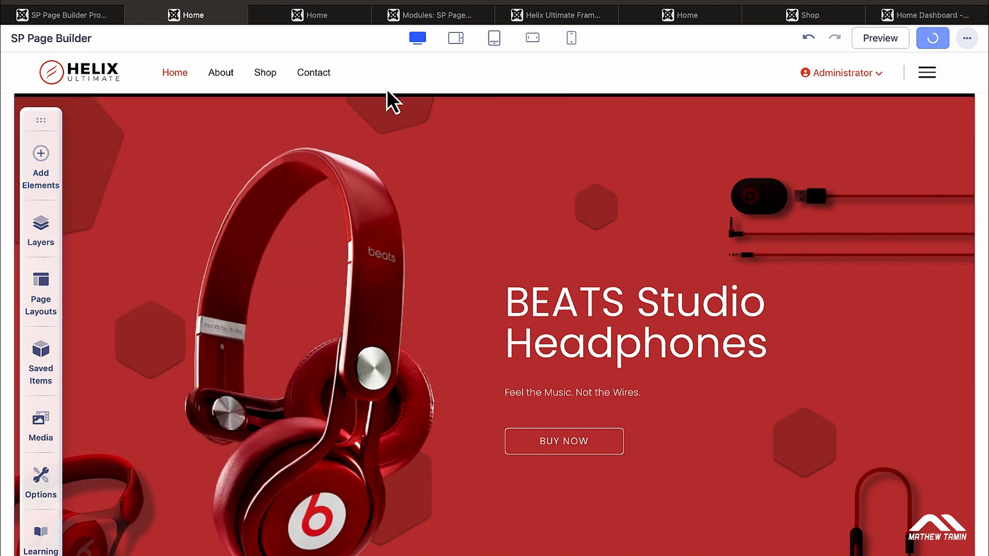
click(325, 17)
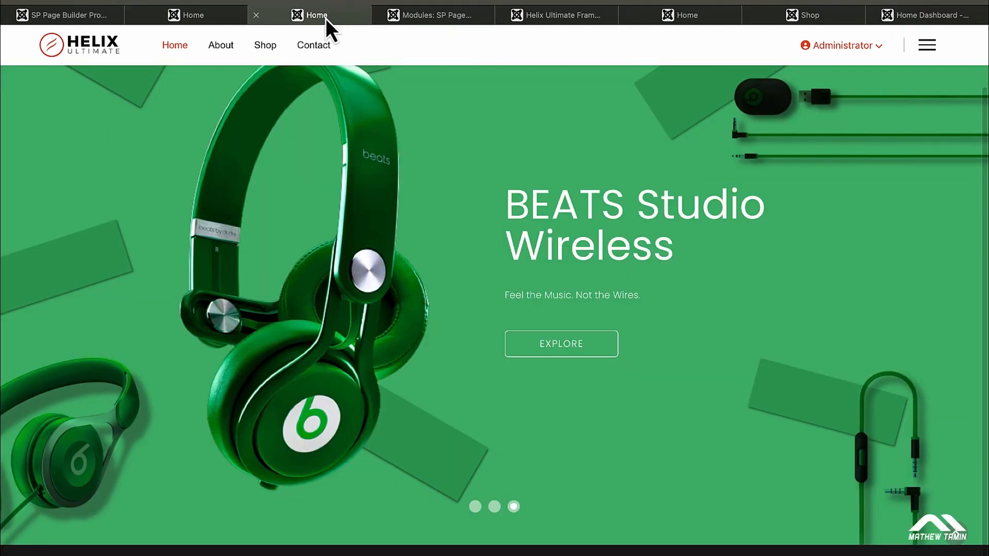
click(257, 16)
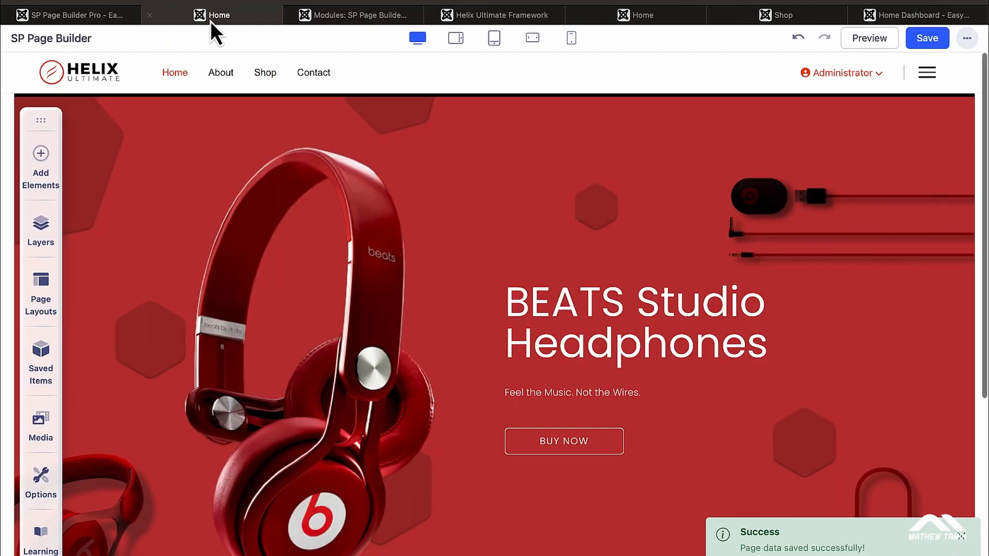
click(576, 14)
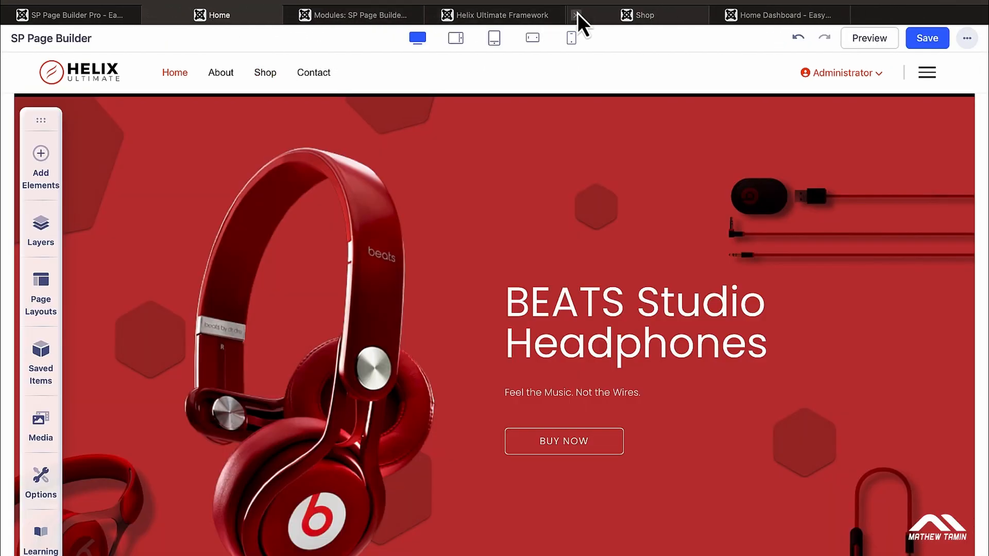
click(577, 16)
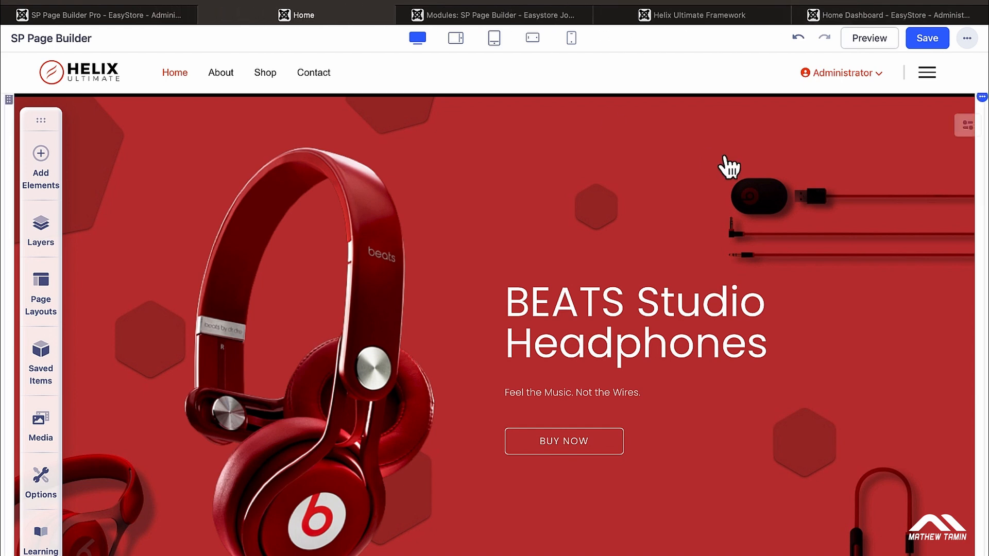
Step: Preview the Home page, test the slideshow's Buy Now link, and return to Home through the site navigation
click(869, 44)
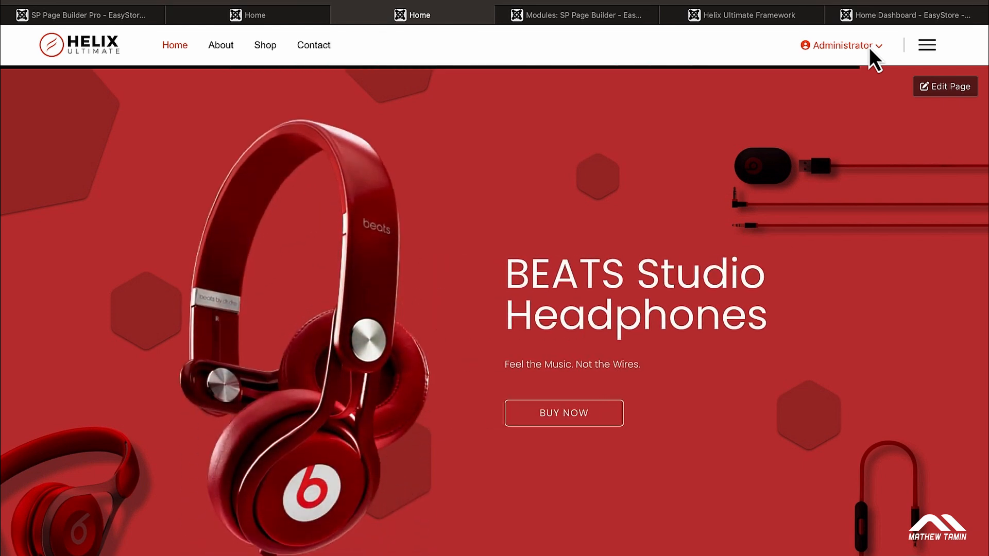
click(556, 427)
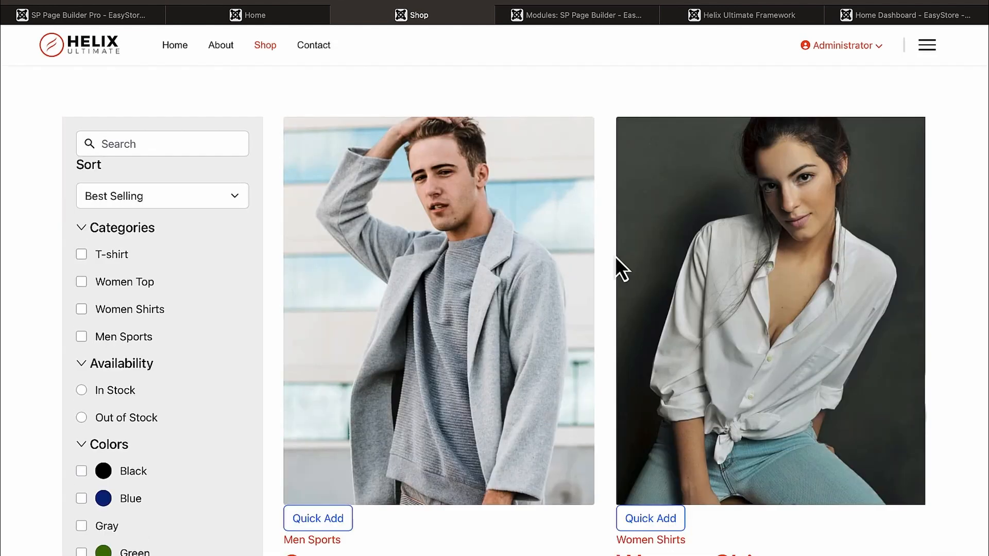
click(176, 46)
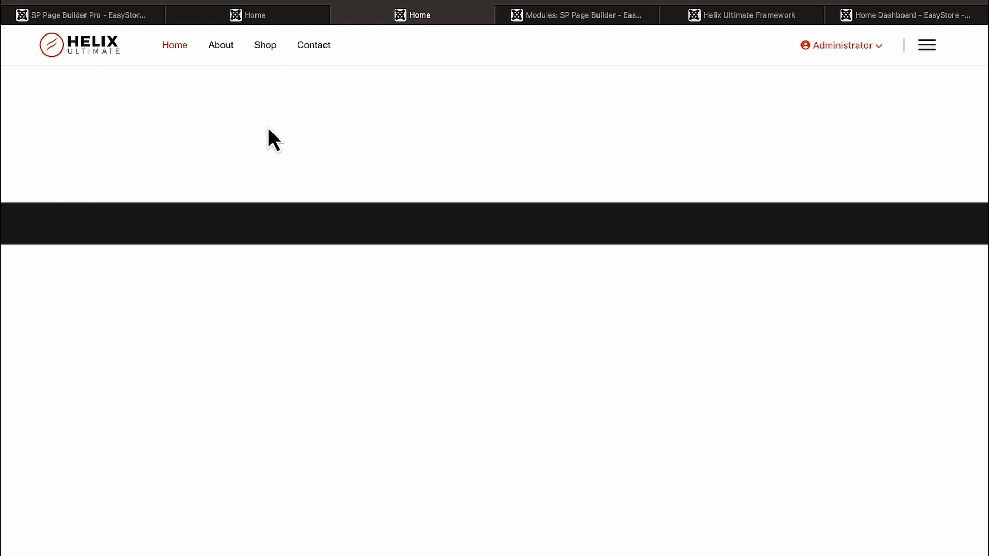
Step: Exit the backend page editor to the Joomla administrator and open the list of Main Menu items
click(103, 15)
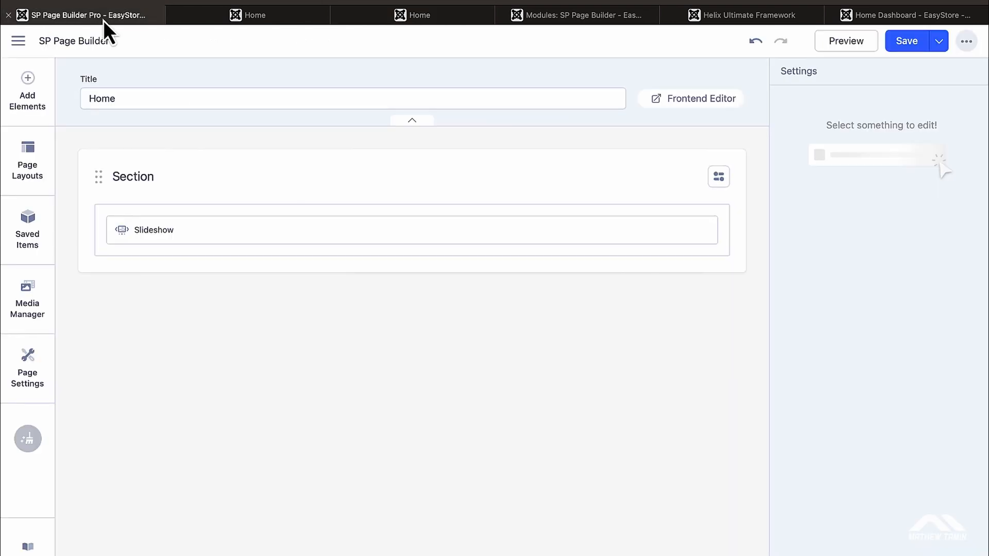
click(967, 42)
click(944, 72)
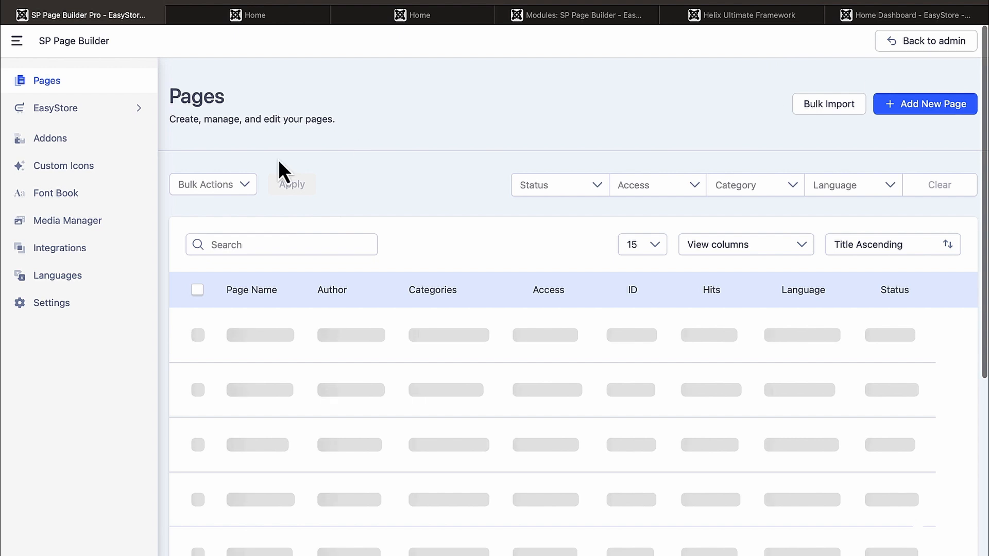
click(928, 45)
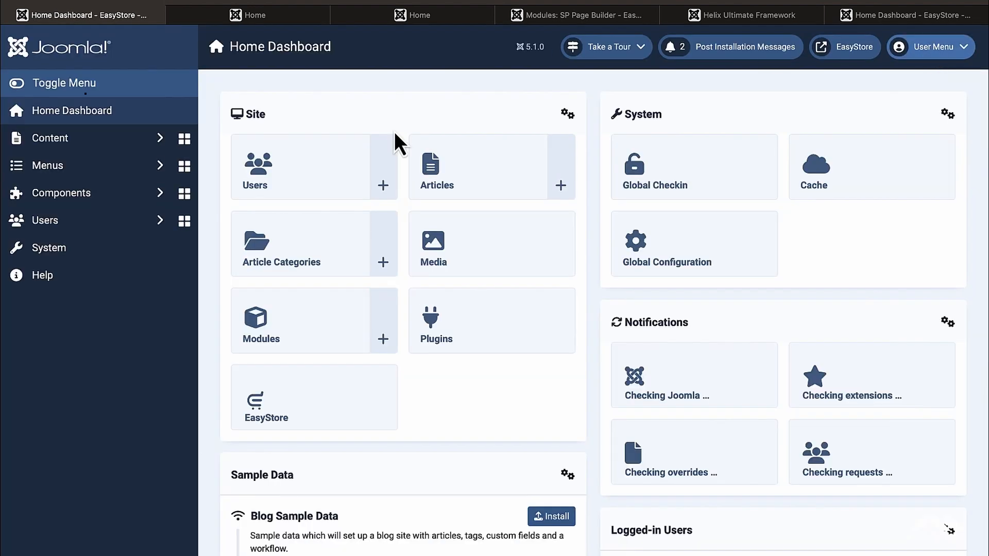
click(82, 166)
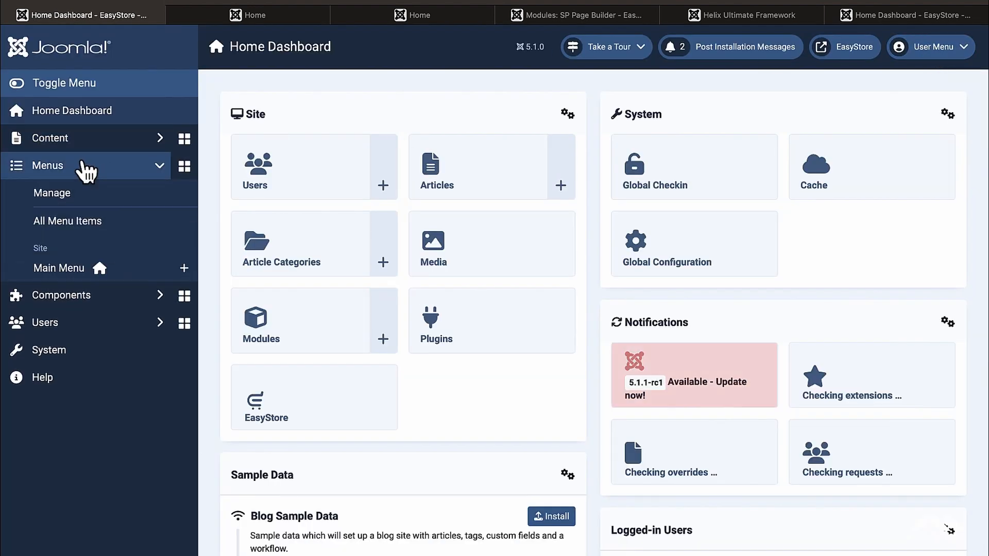
click(126, 267)
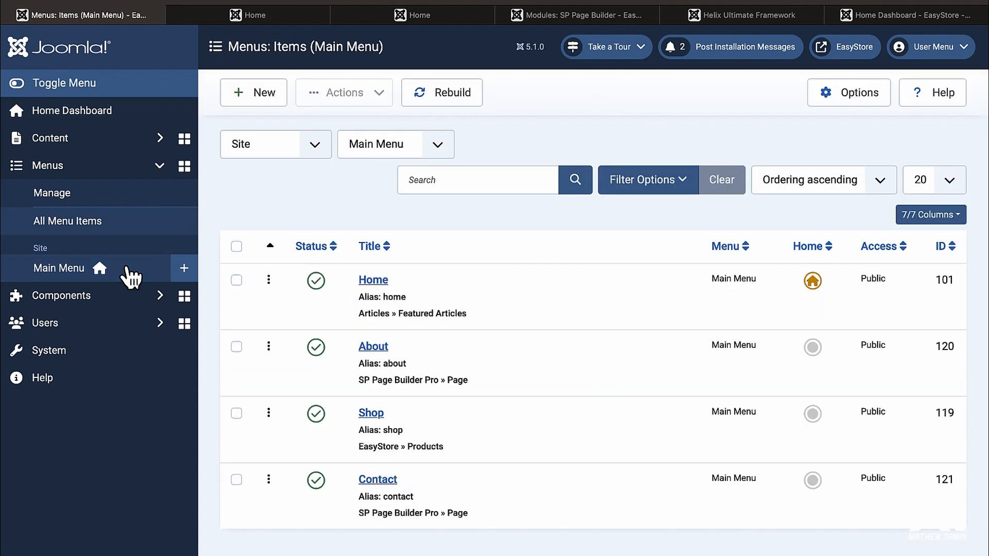
Step: Change the Home menu item's type to SP Page Builder Page, assign the Home page to it, and save and close the item
click(375, 282)
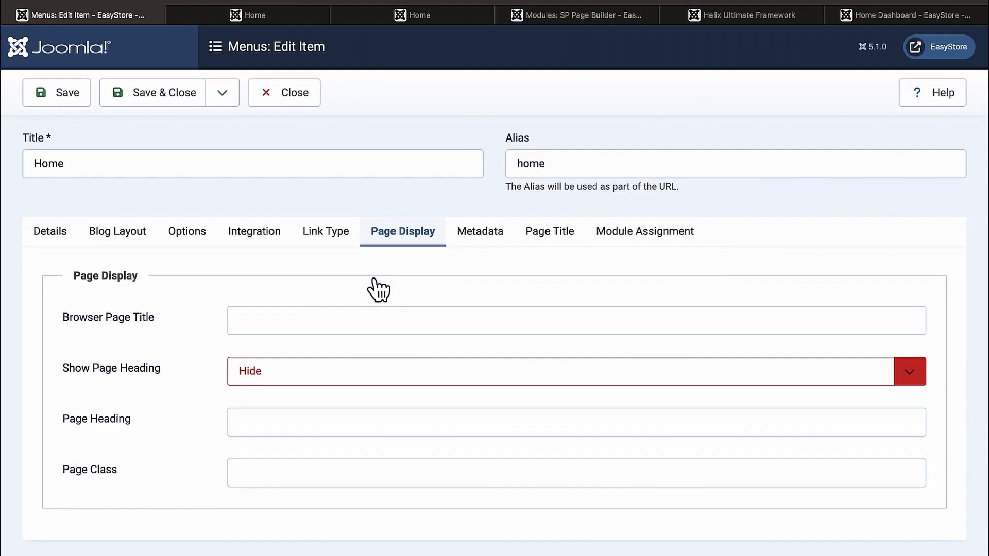
click(50, 240)
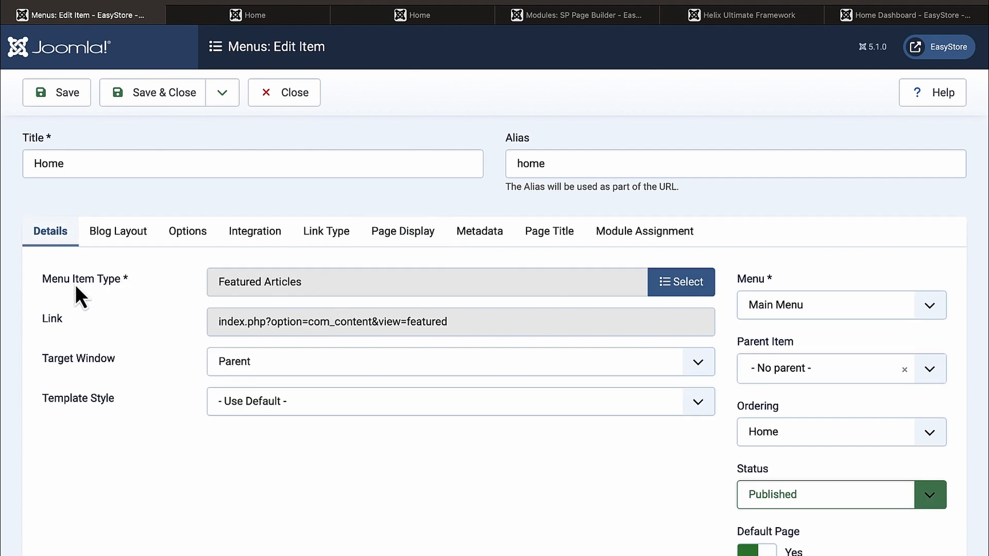
click(680, 288)
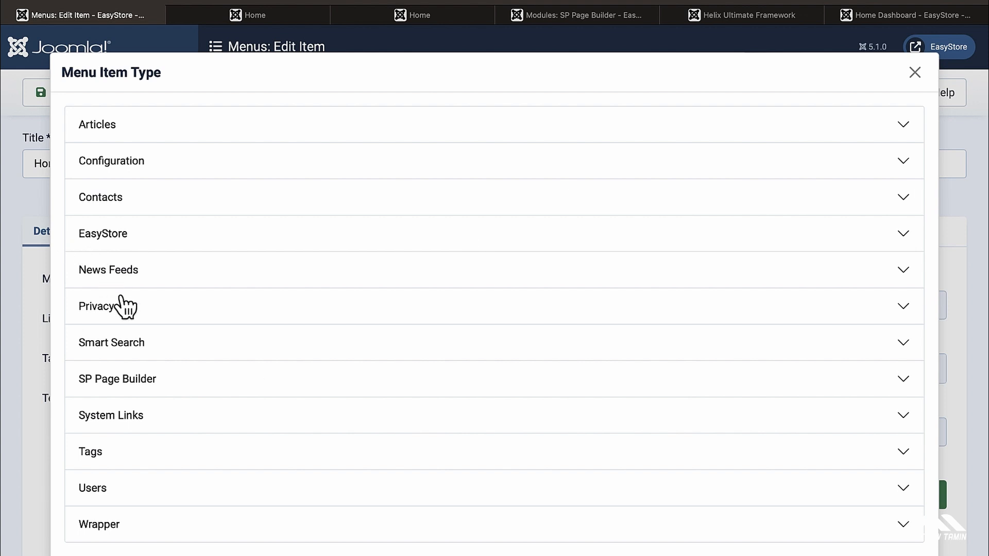
scroll(124, 306, down, 2)
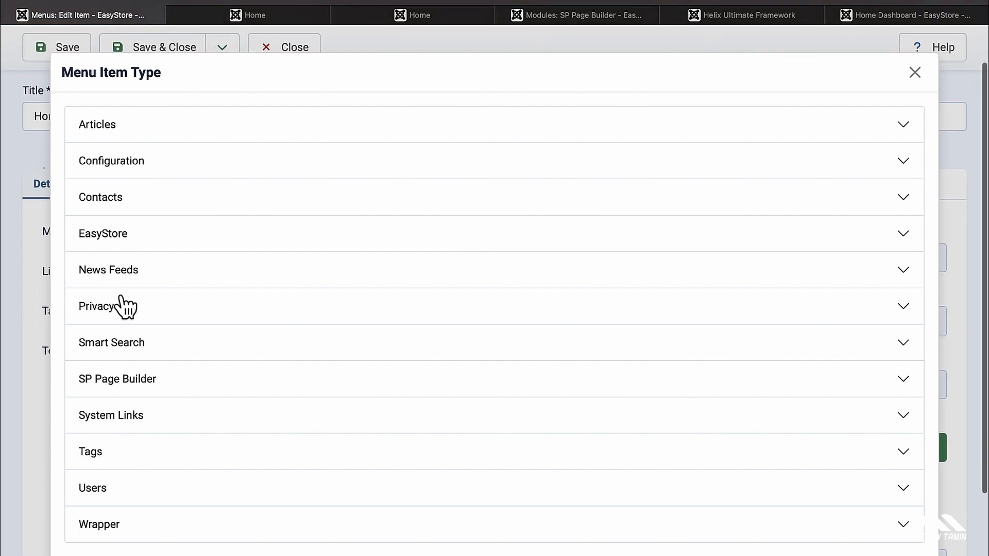
click(141, 380)
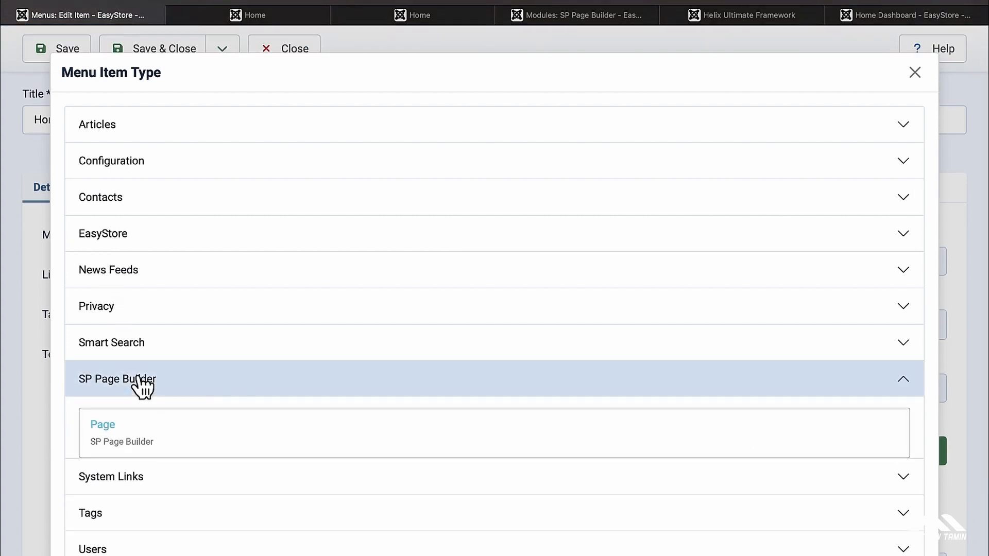
click(106, 430)
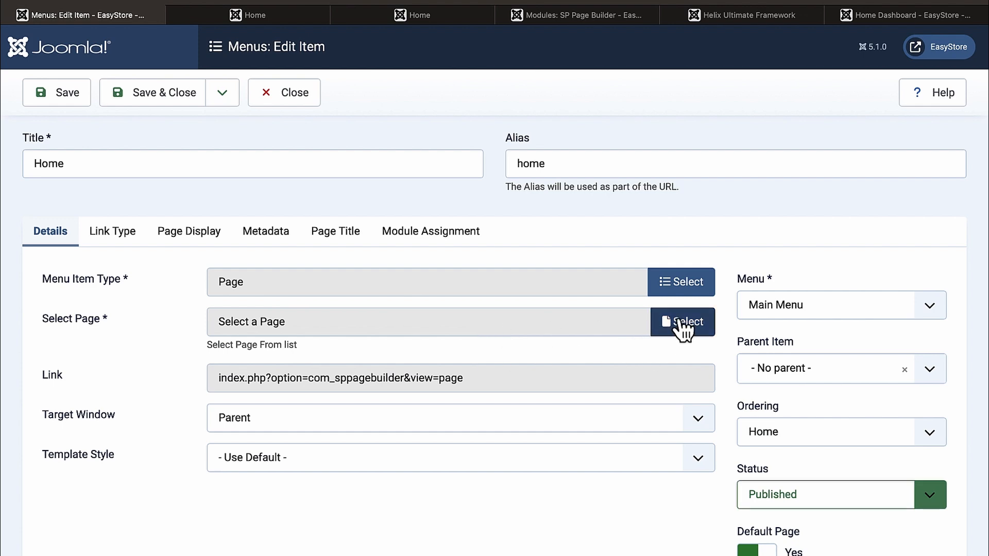
click(682, 324)
click(151, 190)
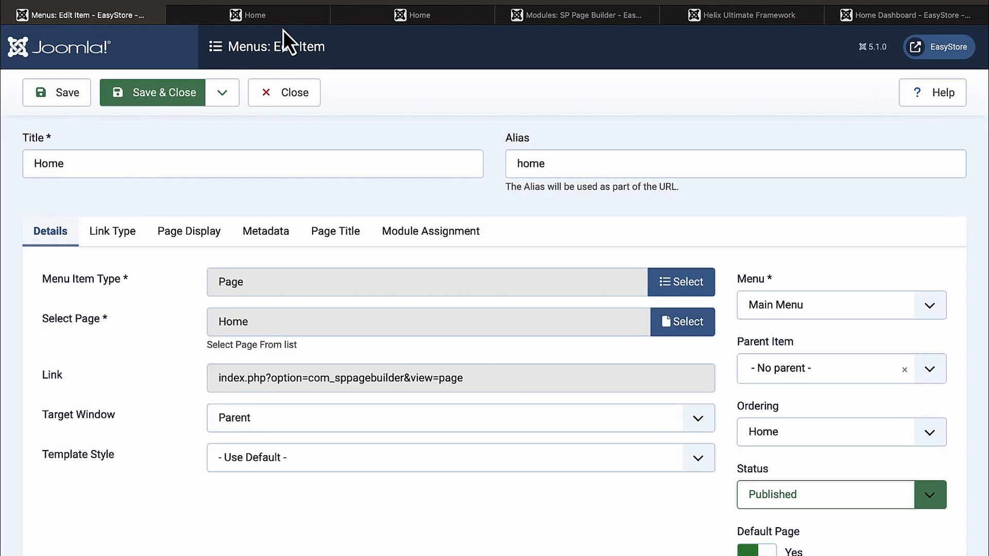
Step: Reload Home from the site navigation in the front-end preview and check the slideshow on the page
click(280, 17)
click(428, 19)
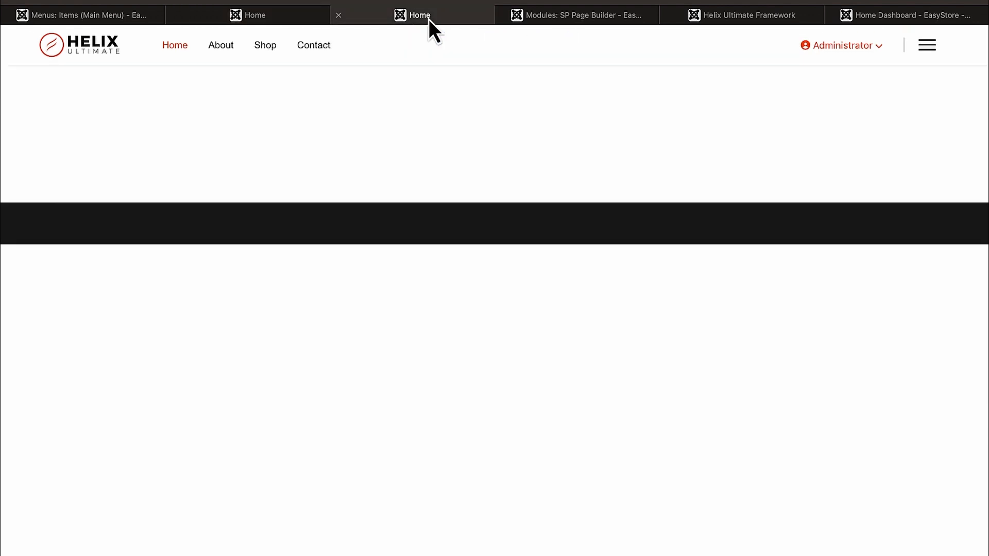
click(177, 47)
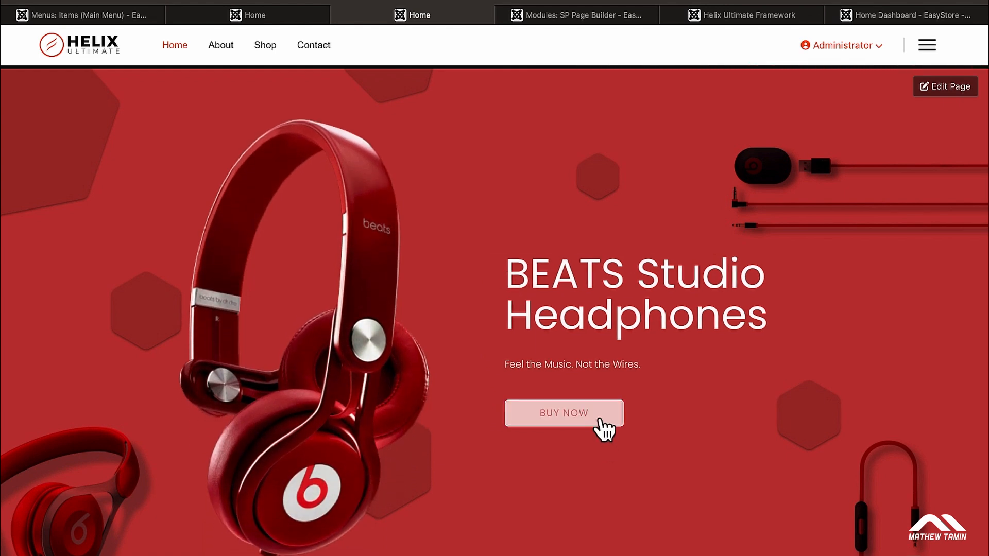
scroll(643, 466, down, 3)
scroll(641, 462, up, 2)
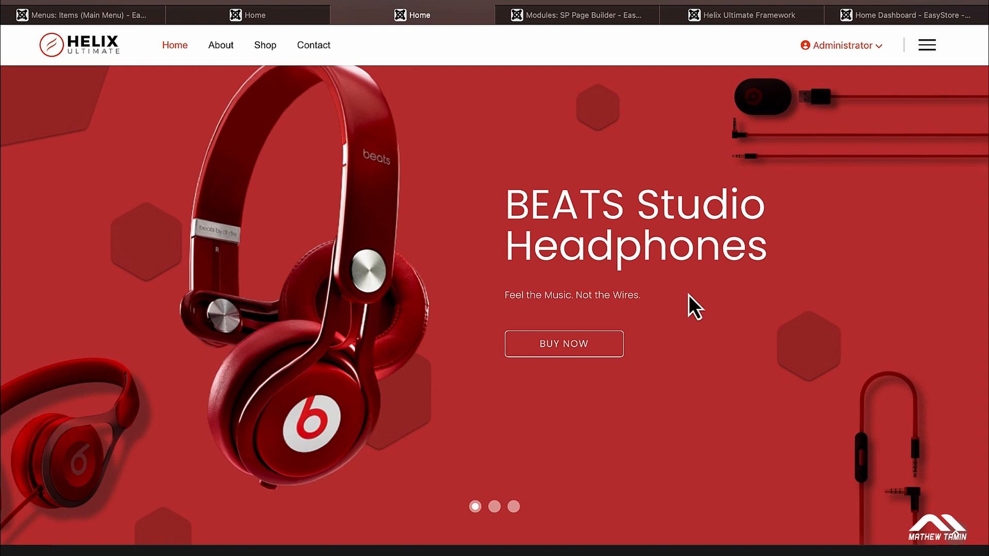
Step: Return to the Joomla administrator and open the Home page in the SP Page Builder backend editor
scroll(688, 294, up, 2)
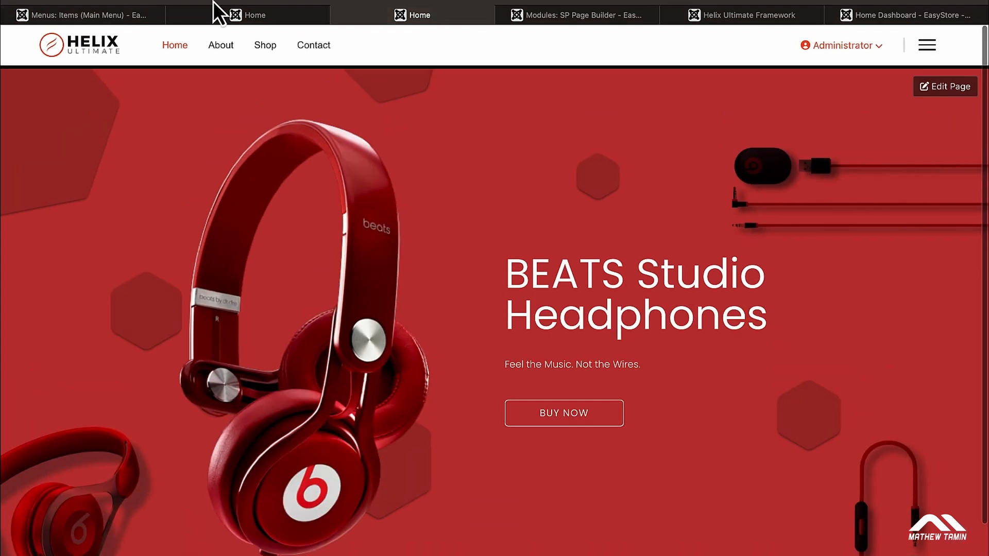
click(92, 15)
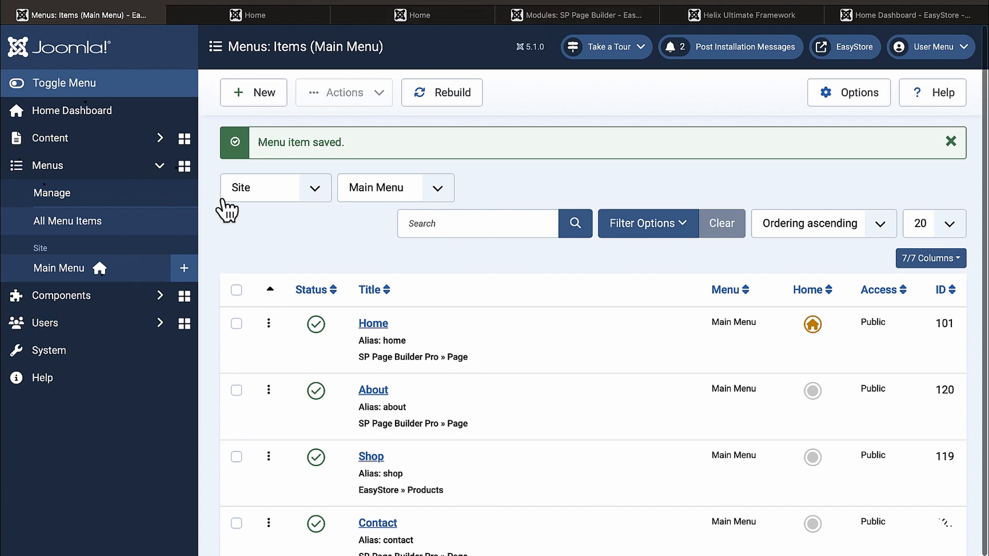
click(147, 302)
scroll(148, 317, down, 1)
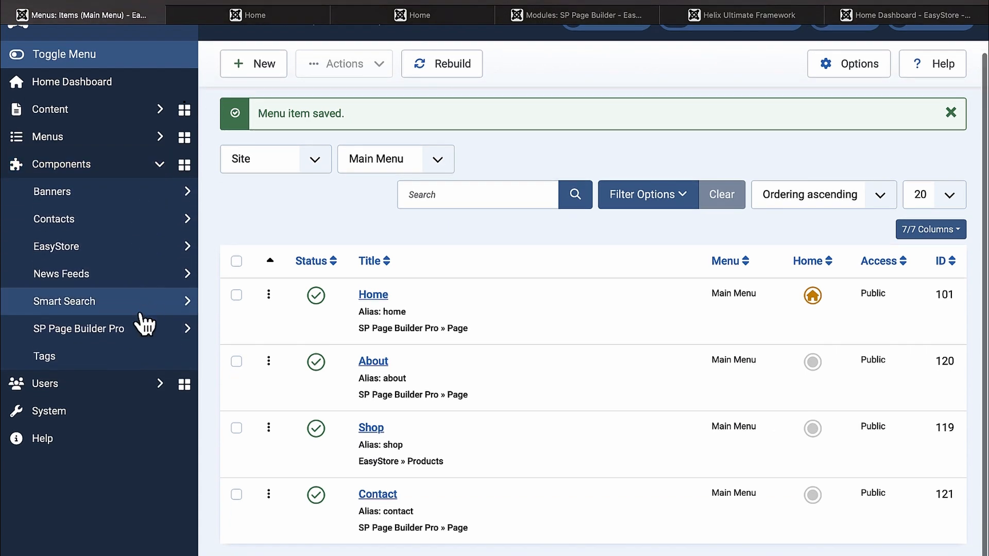
click(89, 334)
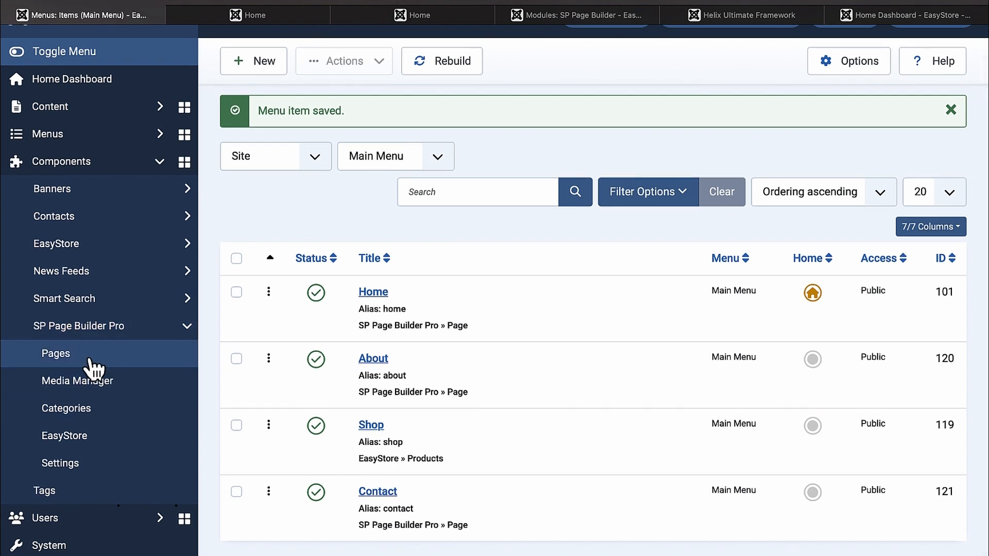
click(92, 360)
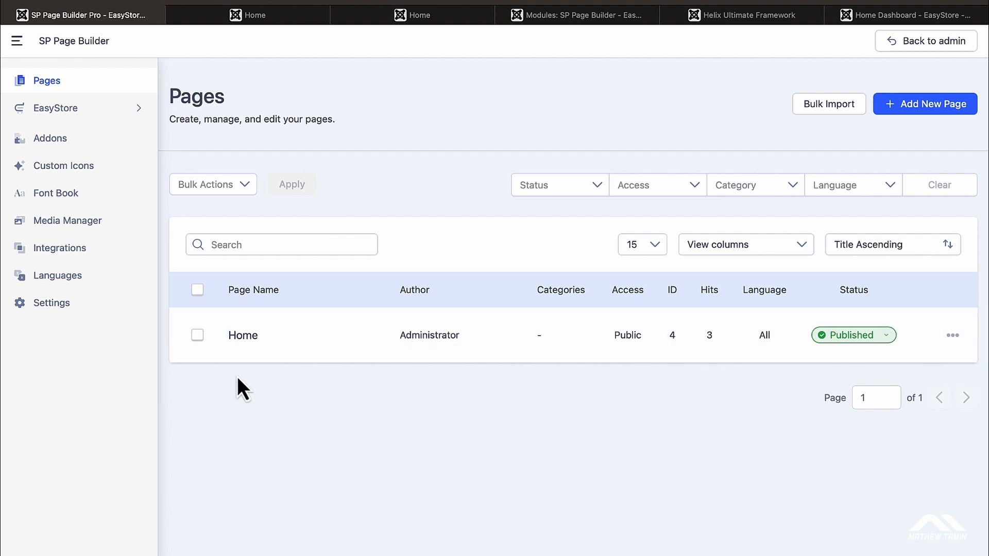
mouse_move(246, 342)
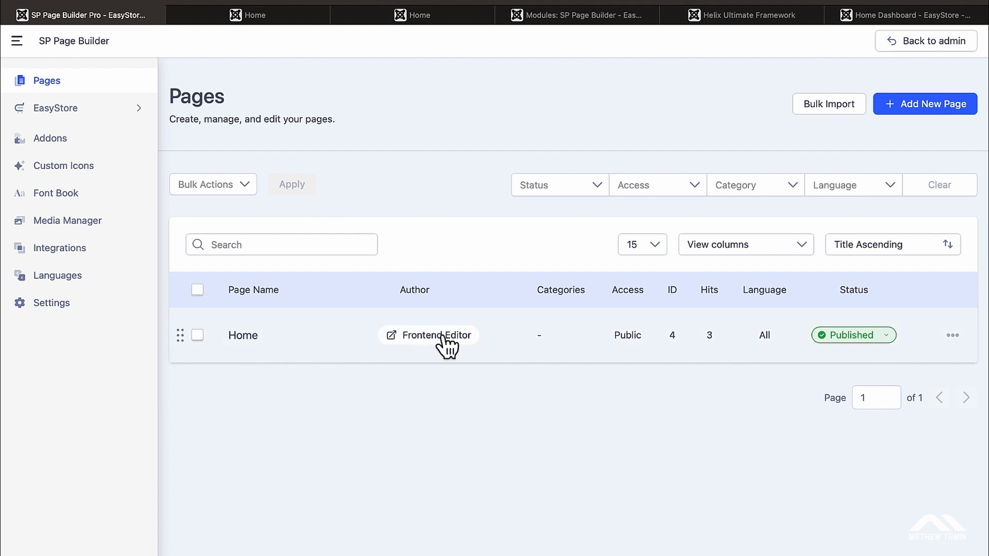
click(243, 340)
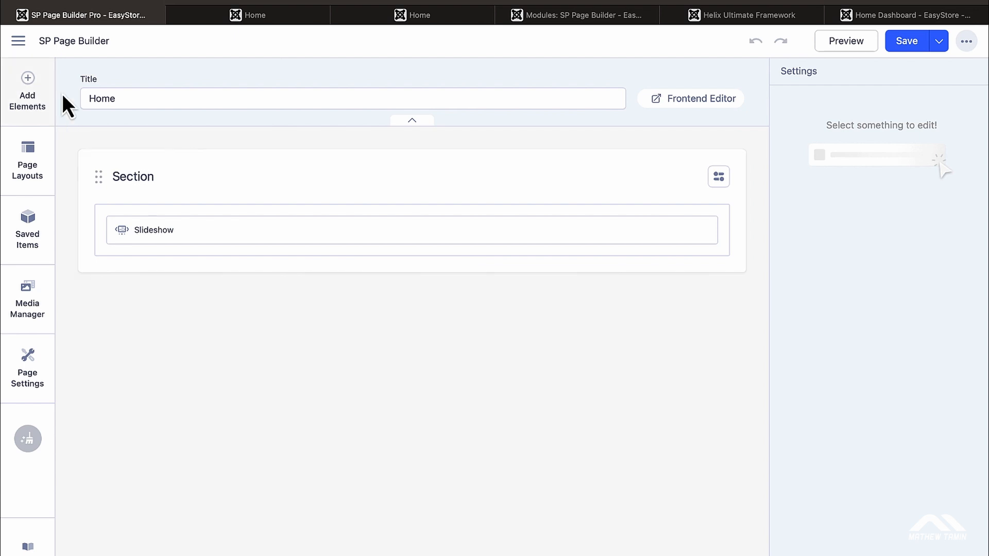
Step: Add a single-column (12) section beneath the slideshow section and place a Heading addon in it
mouse_move(383, 281)
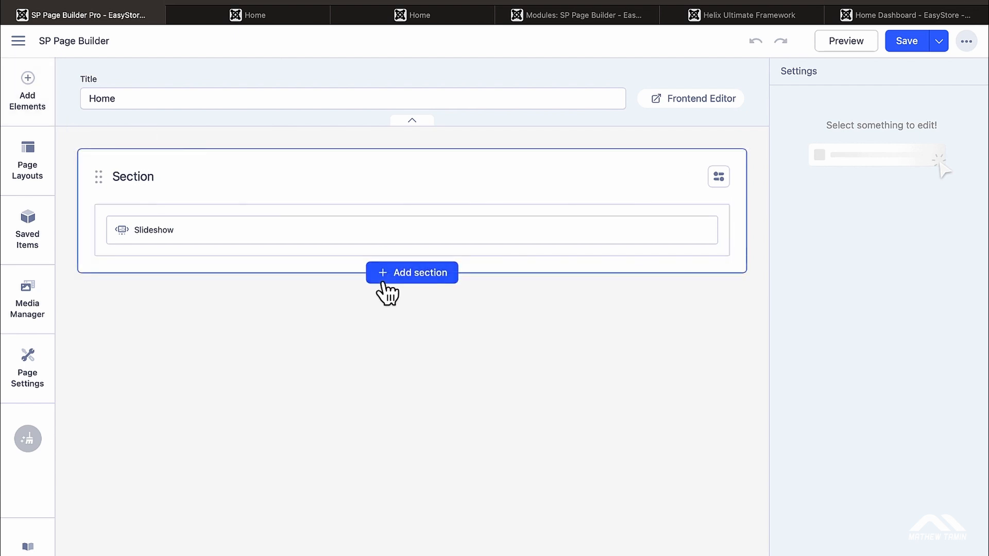
click(411, 276)
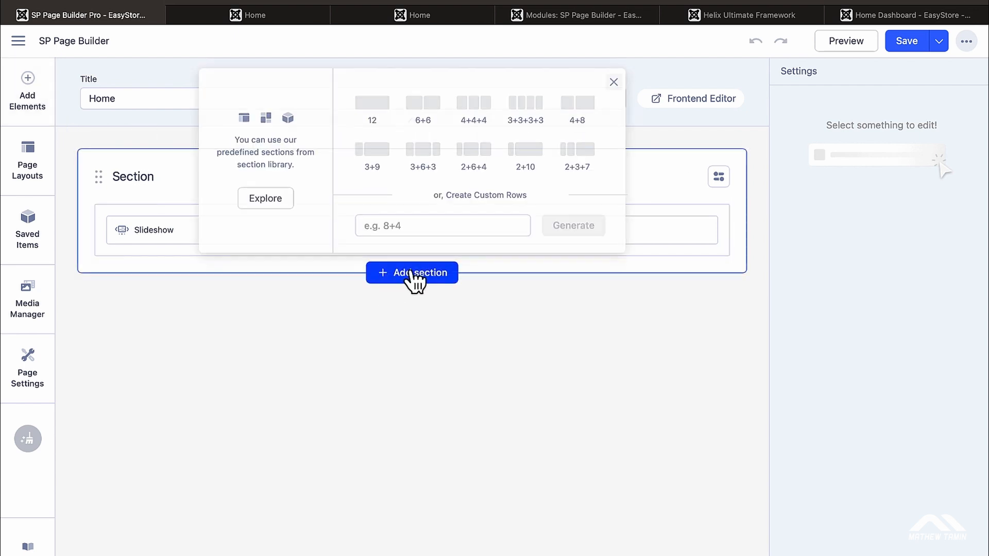
click(370, 108)
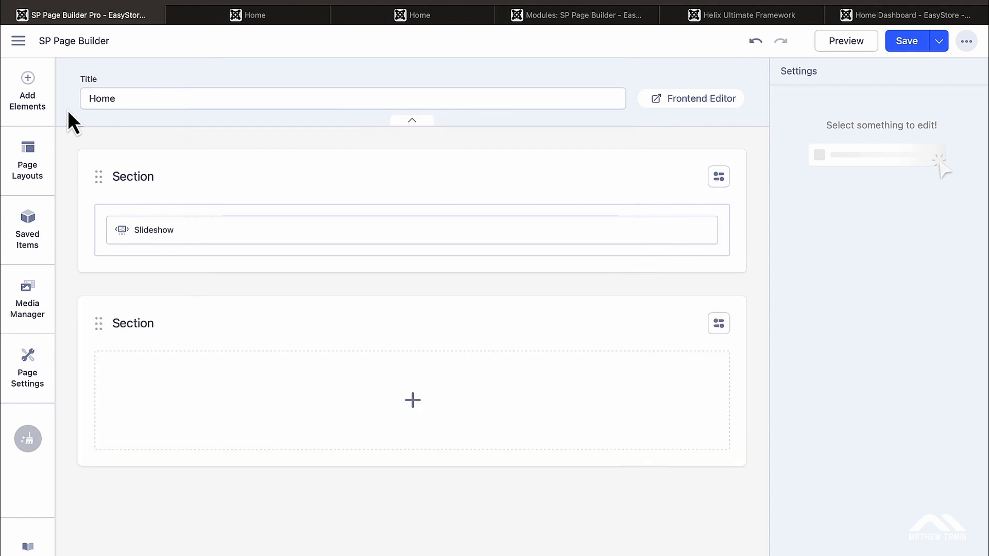
click(41, 101)
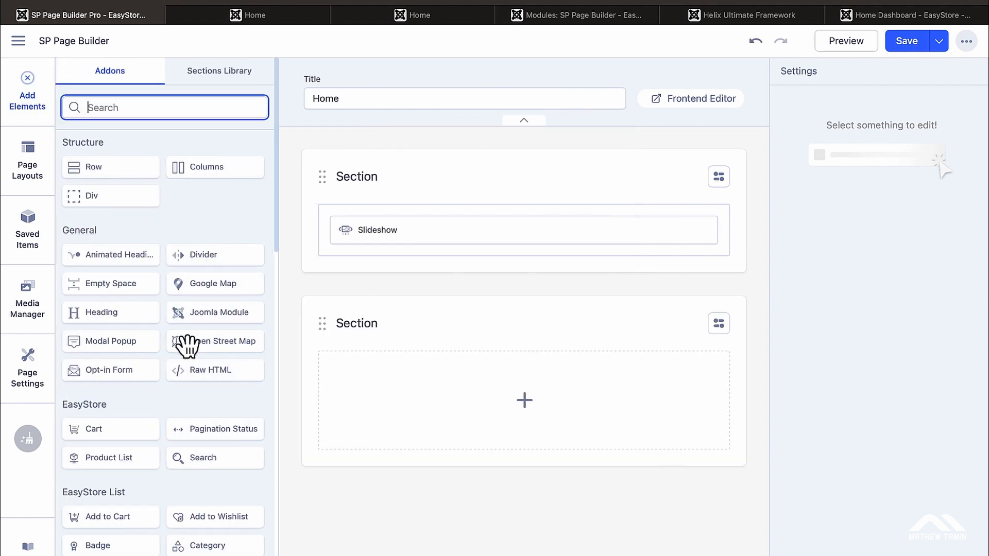
click(109, 318)
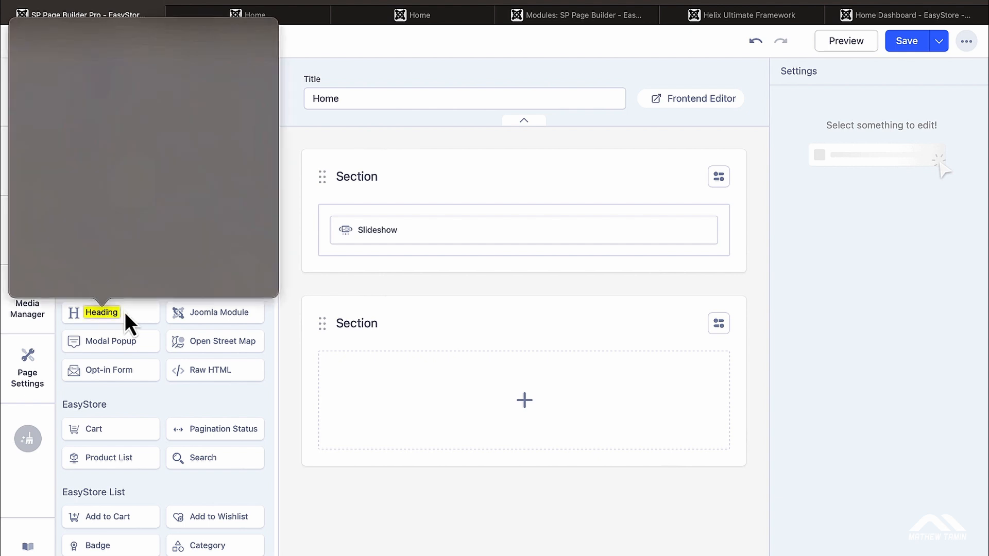
click(391, 312)
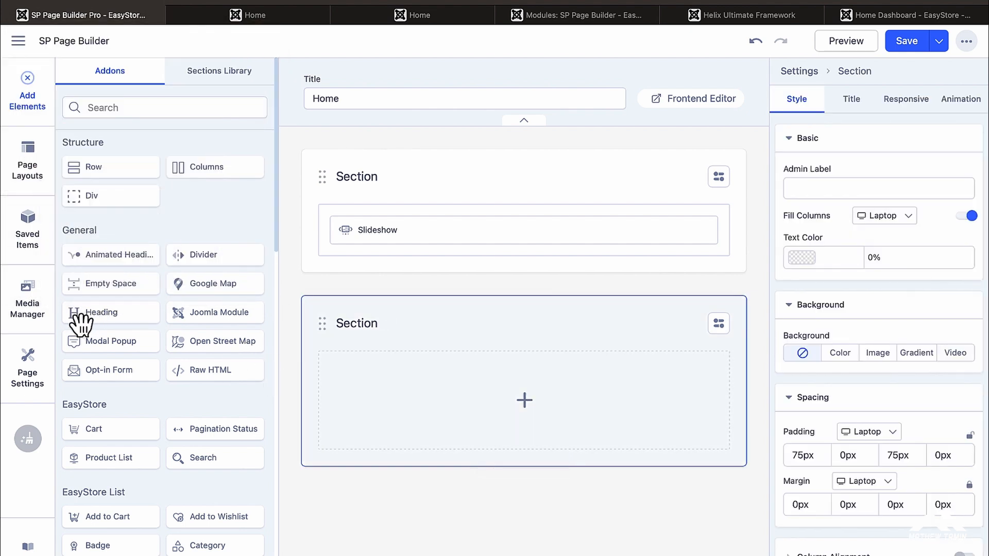
drag(79, 322, 412, 390)
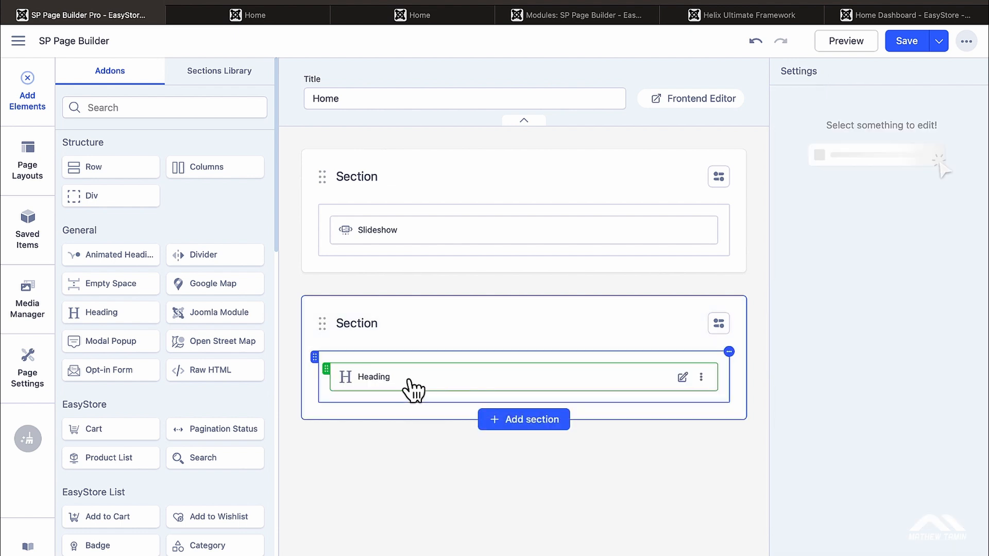
Step: Set the new heading's title to "Latest Products" and its HTML element to H6
click(448, 388)
double_click(857, 205)
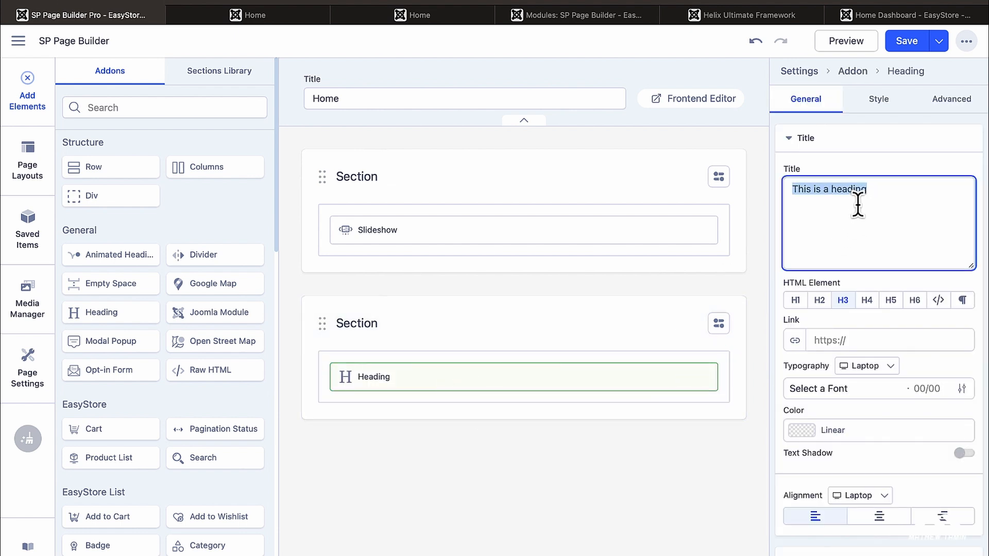
text(F)
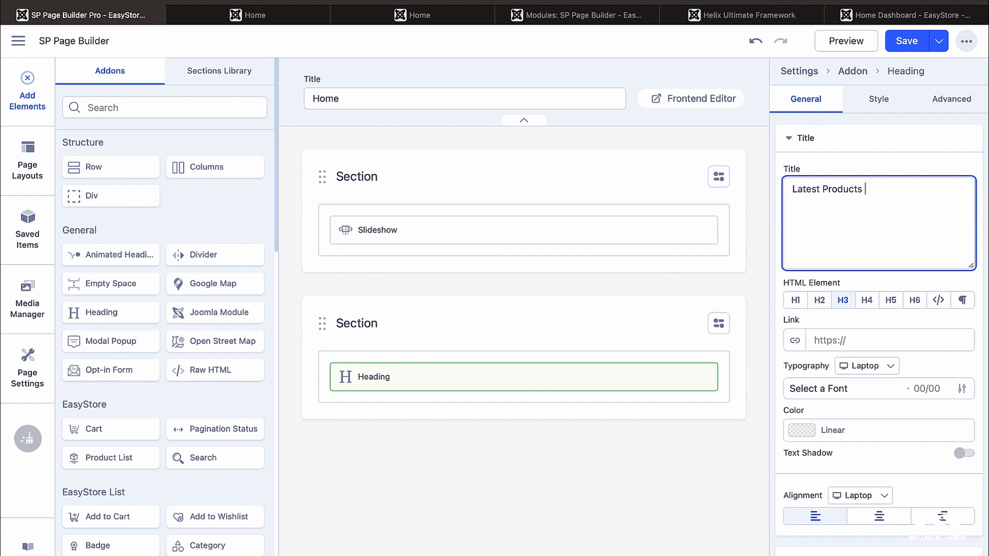
click(916, 303)
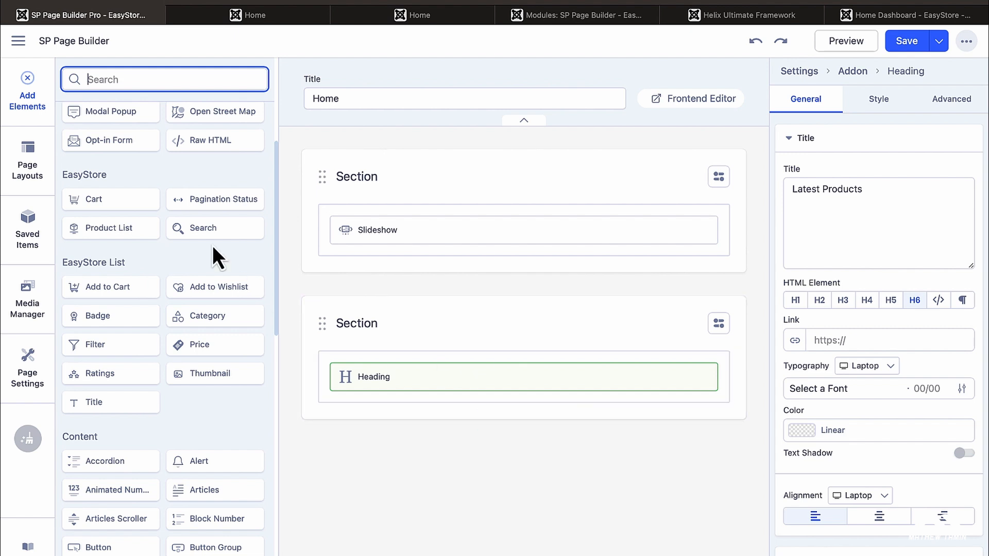
Step: Add a Div below the heading and place an EasyStore Product List inside it
scroll(214, 242, up, 4)
scroll(218, 236, up, 1)
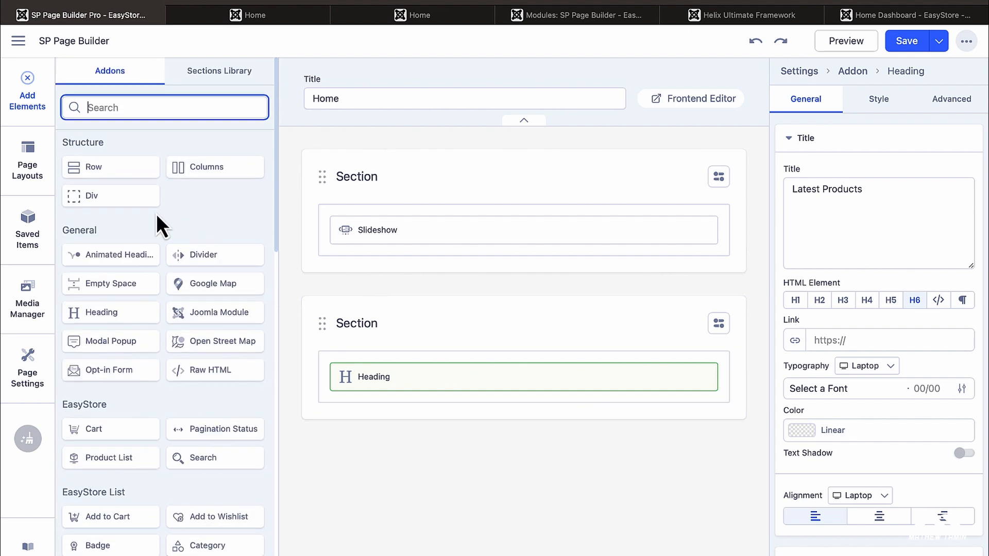
drag(103, 199, 379, 395)
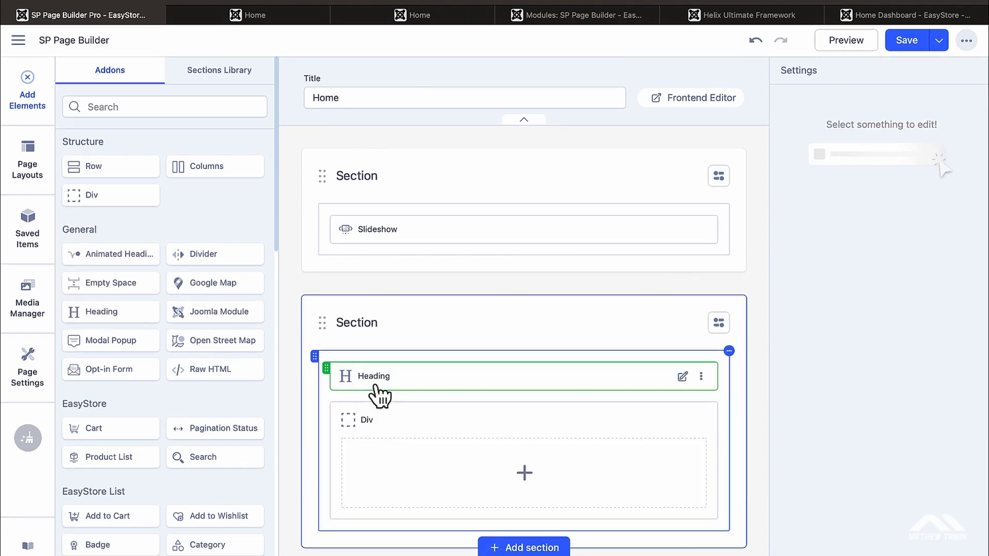
scroll(246, 302, down, 2)
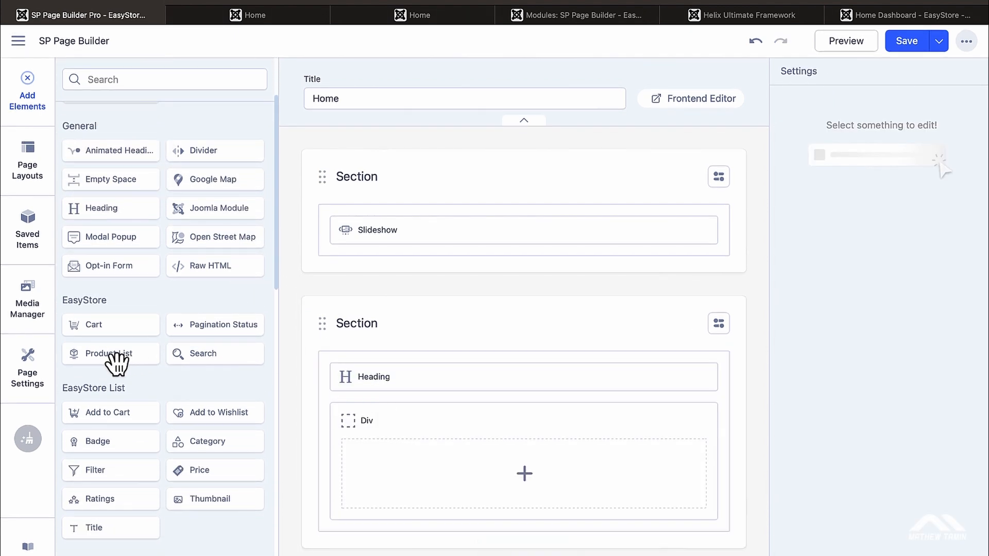
drag(109, 354, 429, 479)
scroll(430, 484, down, 1)
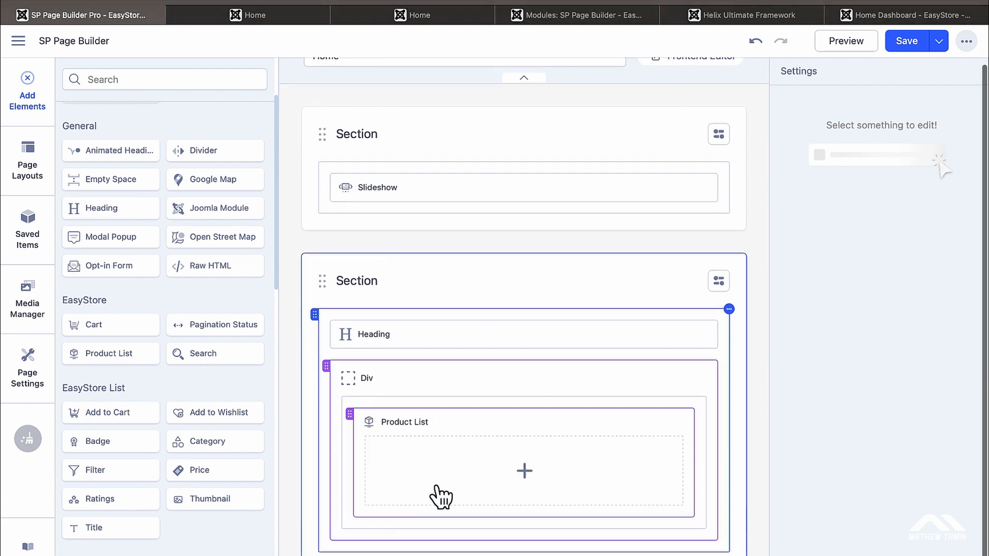
Step: Add a Thumbnail to the Product List and place an Add to Cart element beneath it
scroll(171, 382, down, 3)
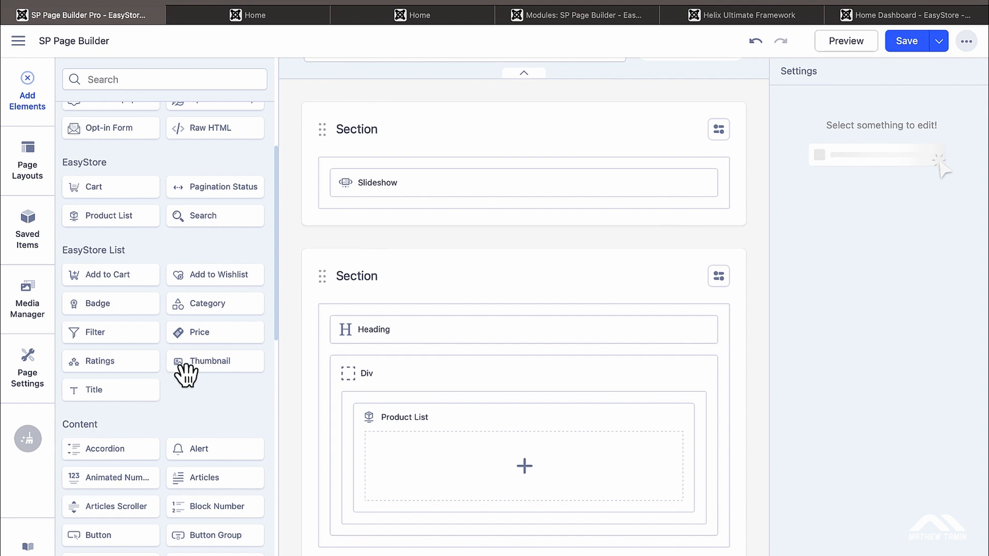
drag(186, 373, 402, 464)
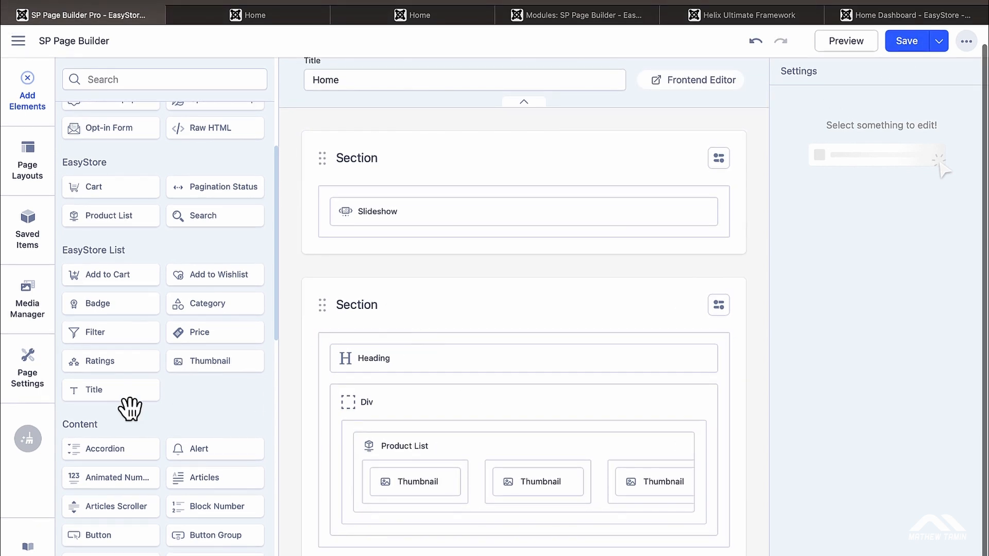
scroll(129, 404, down, 1)
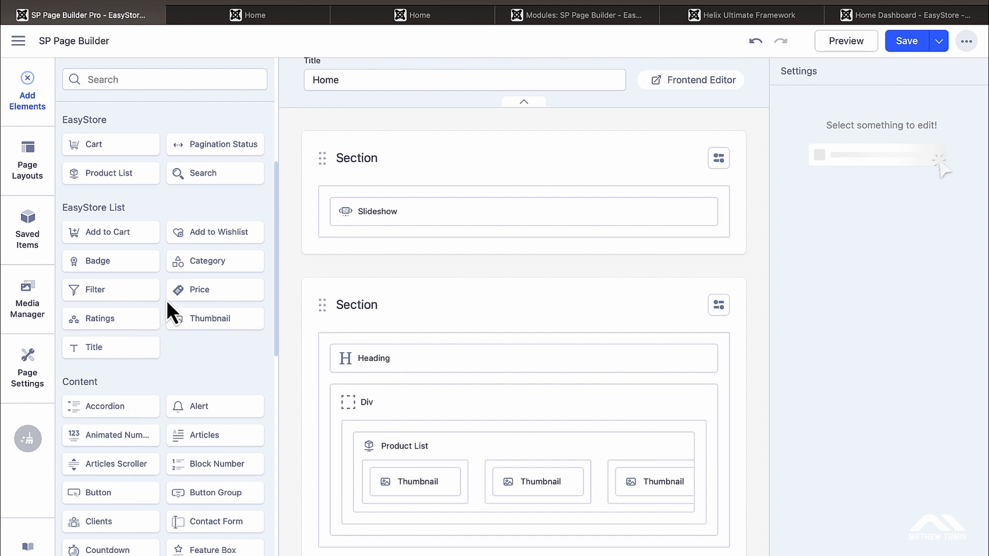
drag(77, 240, 376, 482)
scroll(544, 429, down, 1)
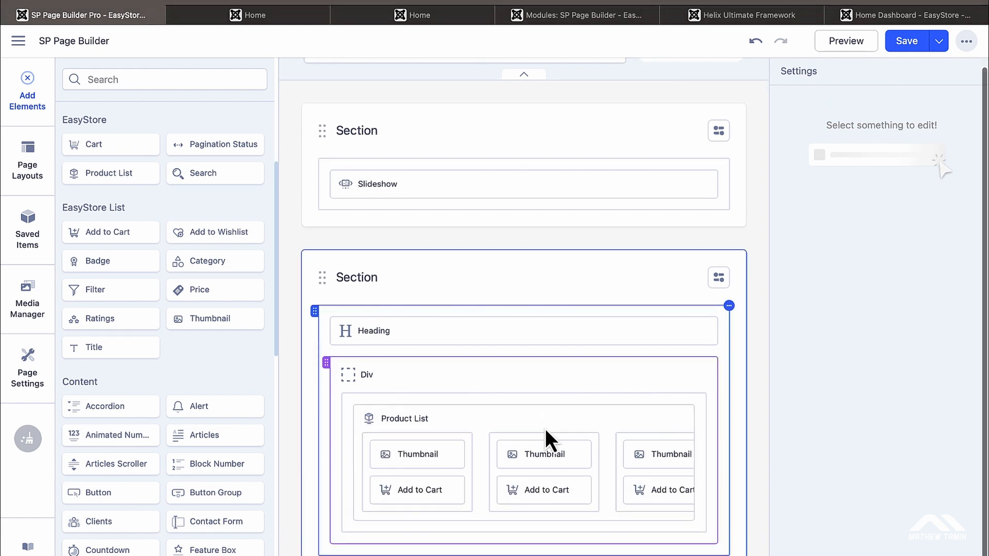
Step: Save the Home page and reload its front-end preview
click(905, 49)
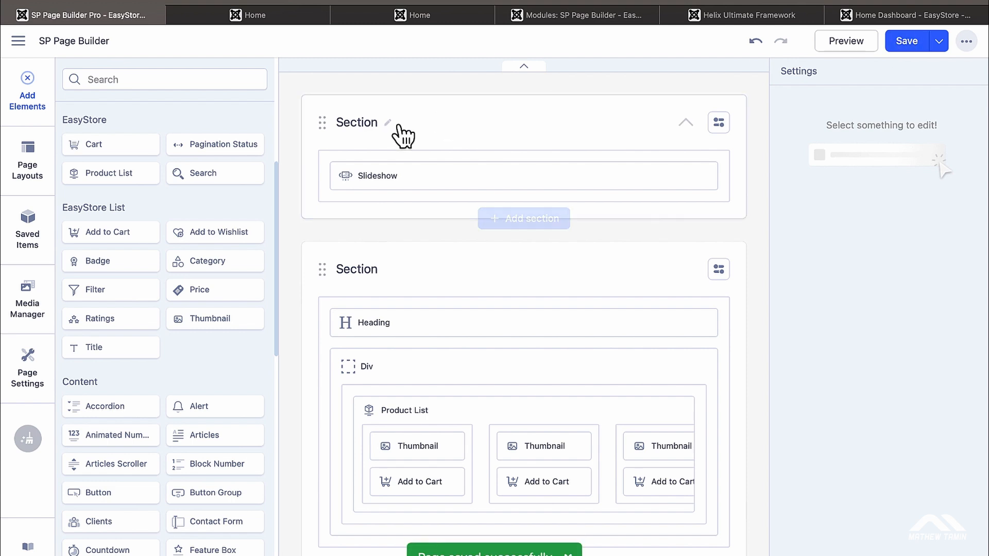
click(259, 19)
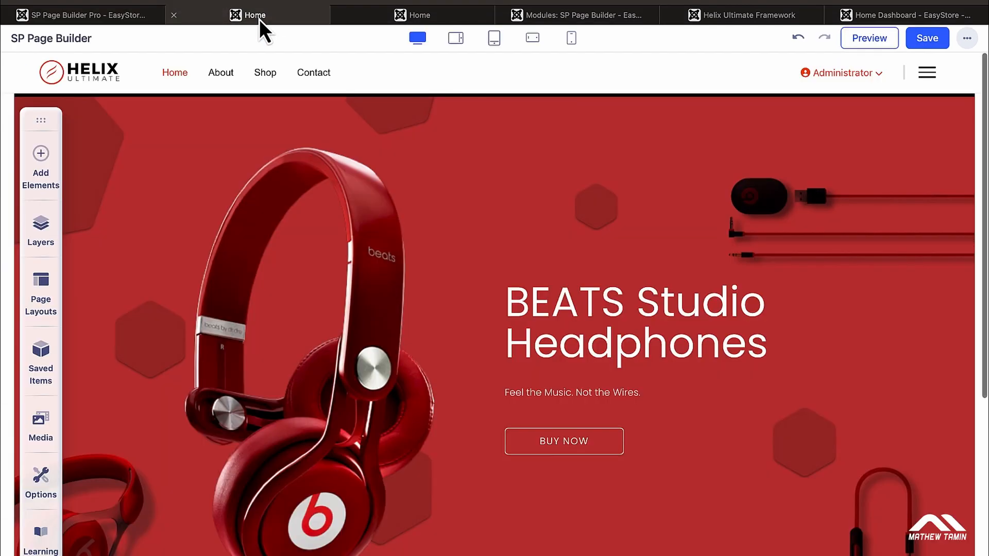
click(440, 14)
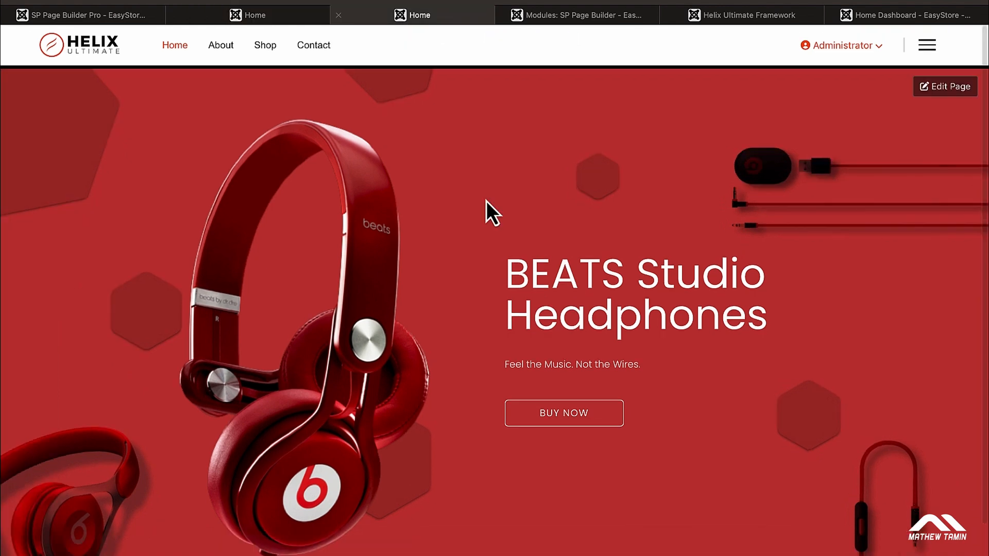
scroll(486, 201, down, 2)
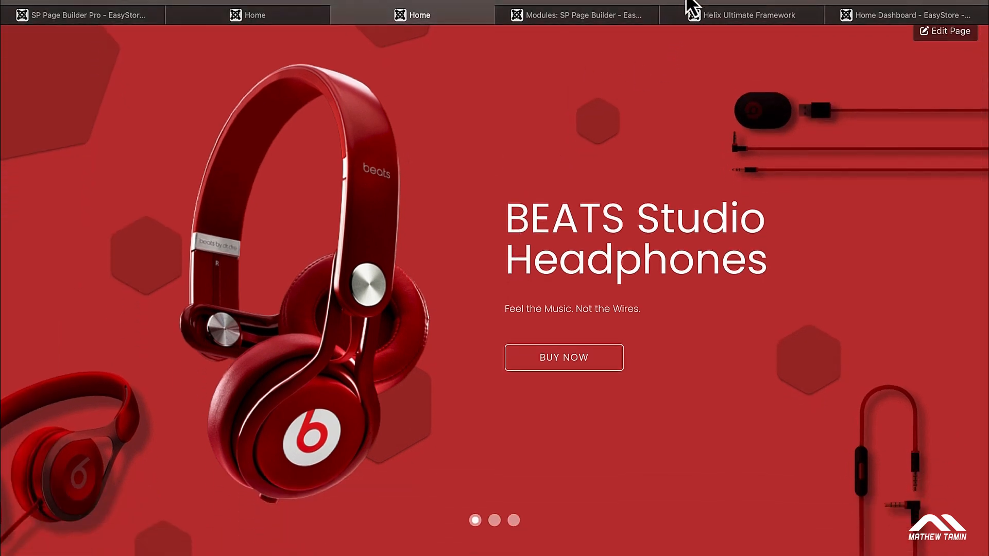
click(686, 1)
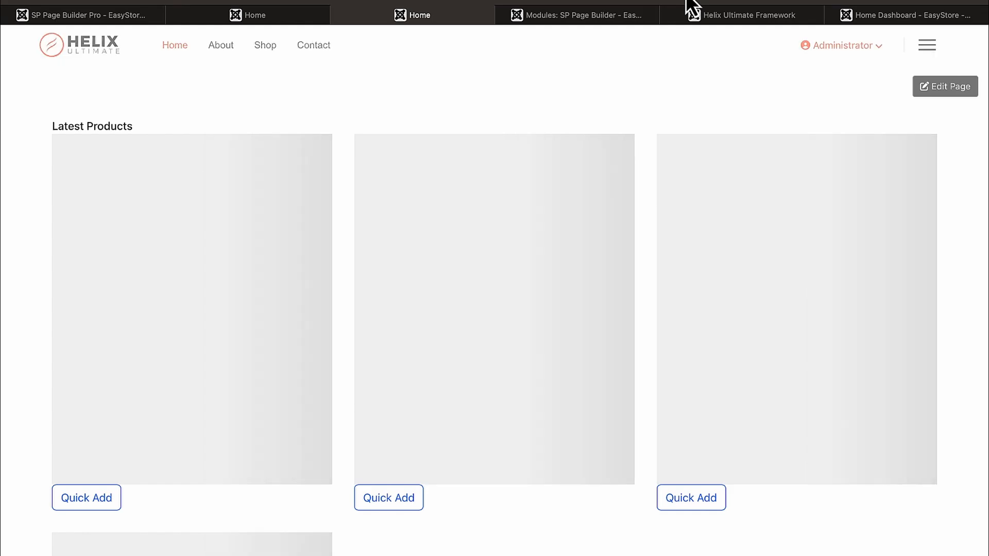
Step: Check the Latest Products grid and try sizes M and L in the first product's Quick Add popup before closing it
scroll(718, 238, down, 7)
scroll(717, 247, down, 2)
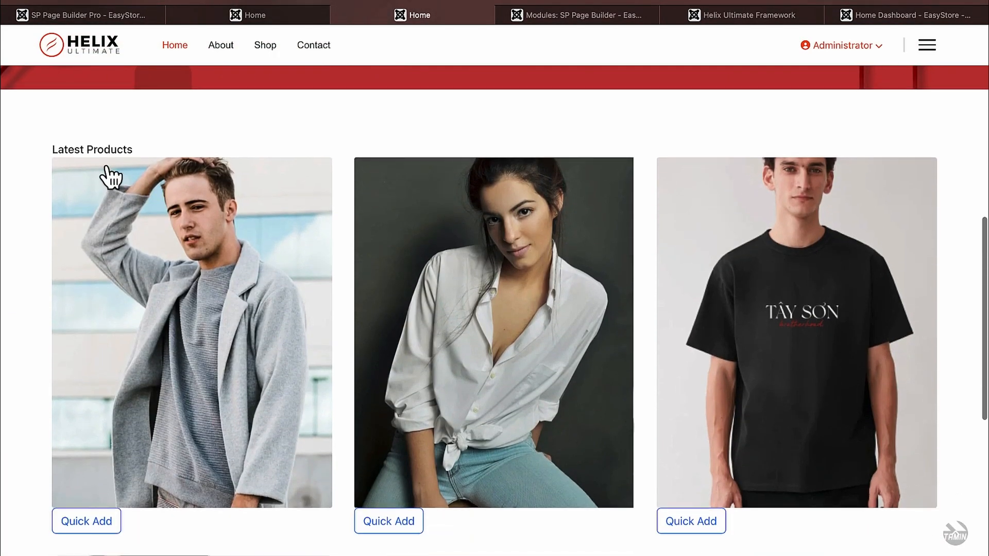
scroll(276, 347, down, 4)
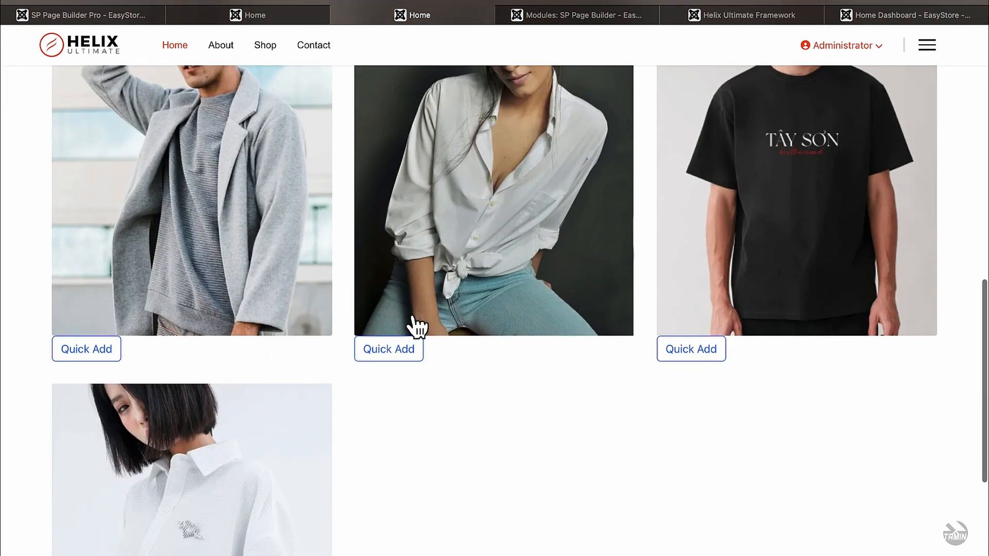
scroll(406, 272, up, 1)
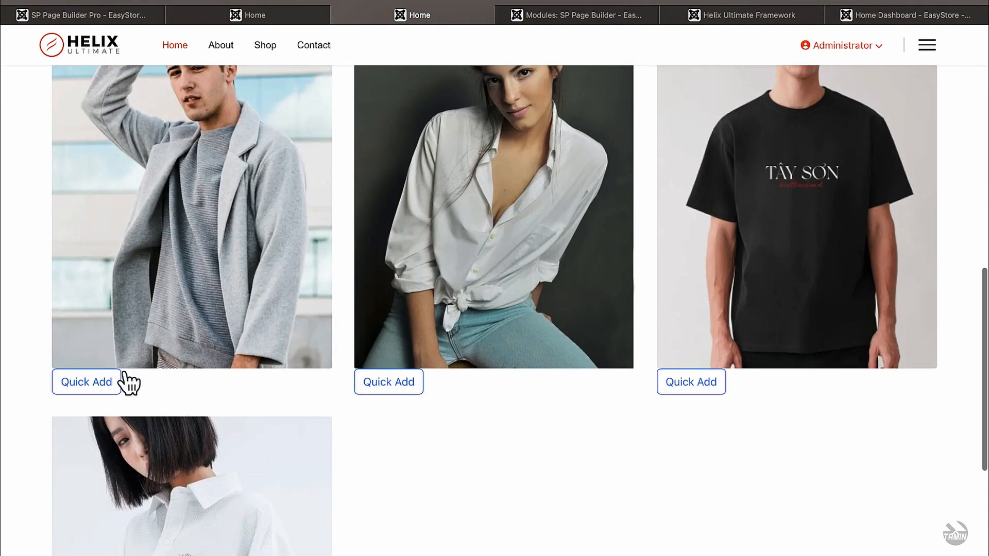
click(110, 382)
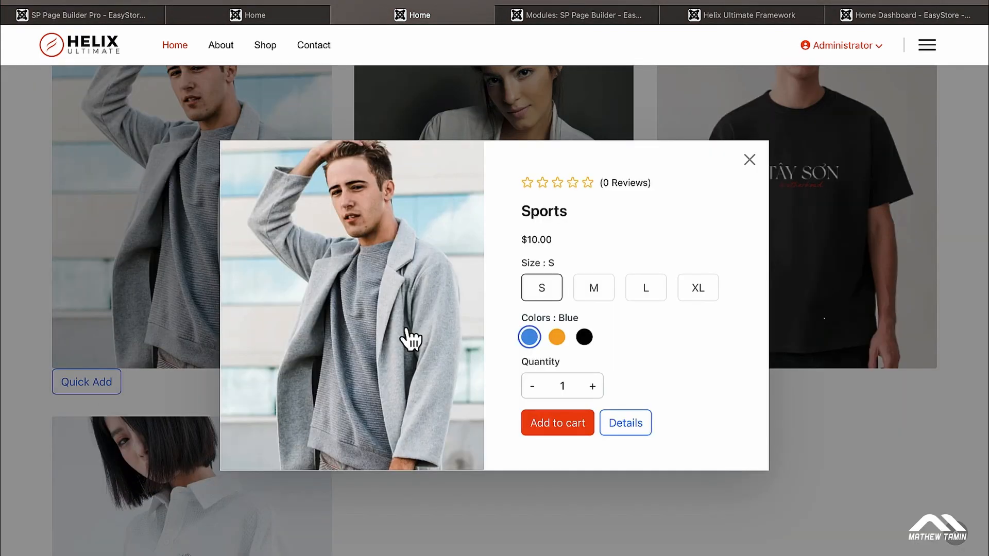
click(593, 296)
click(647, 292)
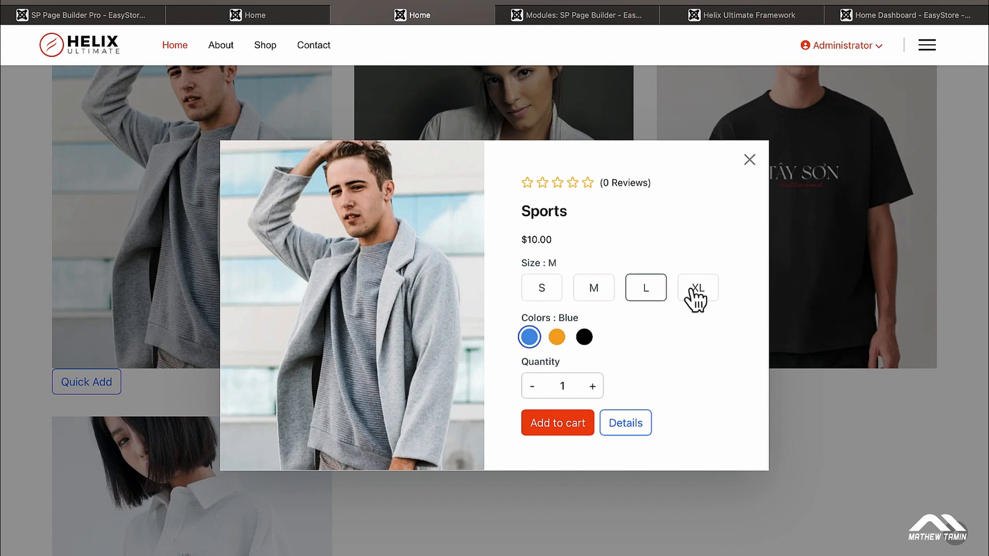
click(750, 159)
scroll(731, 397, up, 5)
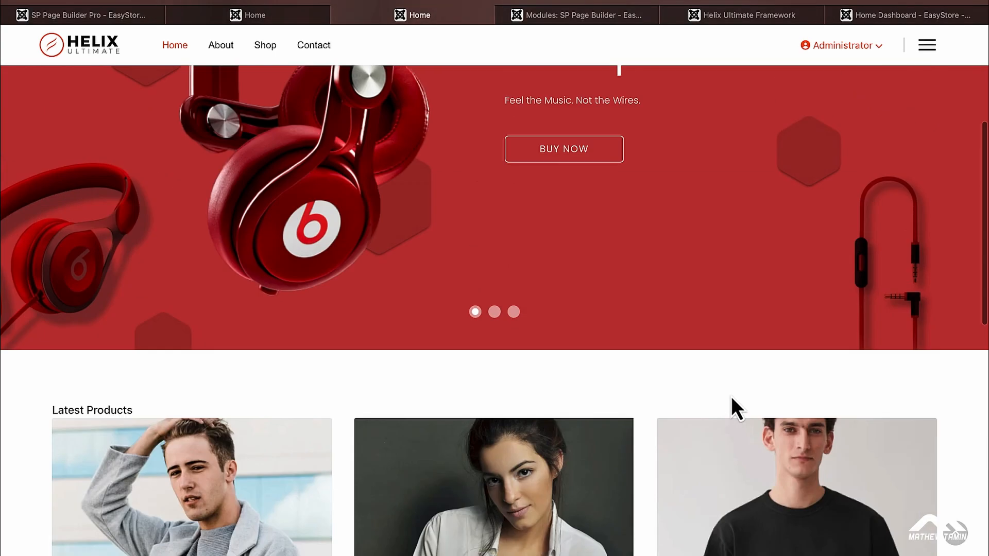
scroll(730, 396, down, 1)
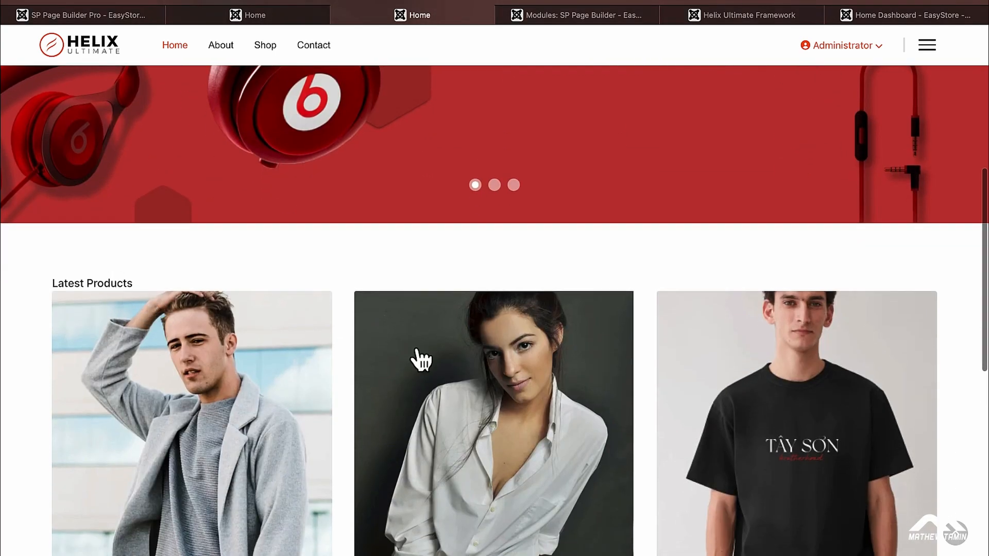
scroll(420, 359, up, 1)
scroll(416, 358, down, 2)
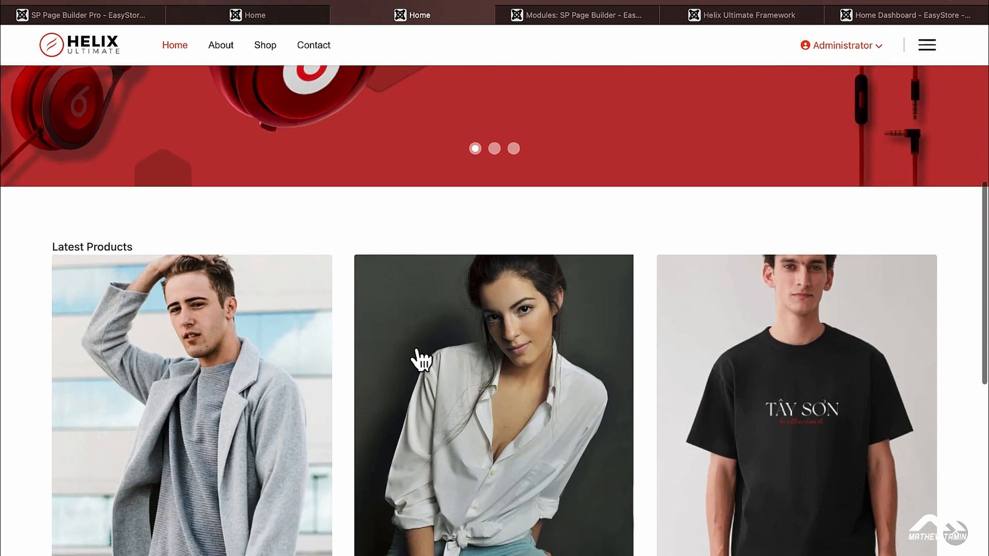
Step: In the backend page editor, add a Price and a Title element between the Product List's Thumbnail and Add to Cart
click(109, 17)
scroll(250, 282, down, 1)
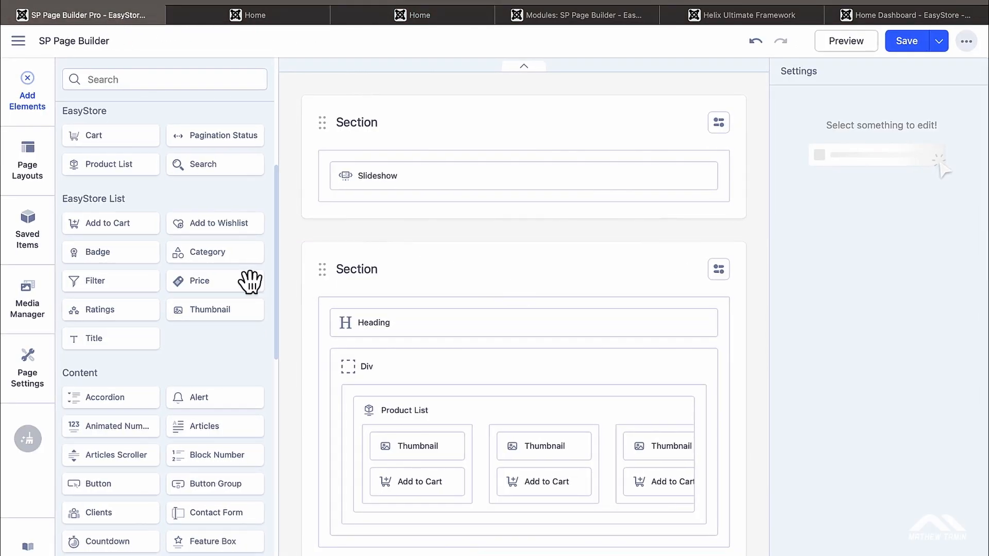
click(183, 287)
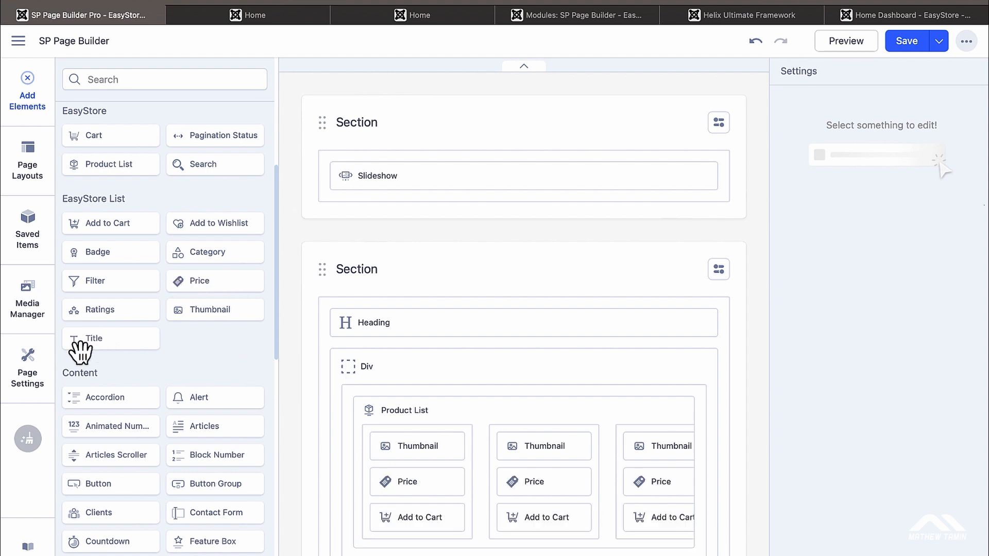
drag(80, 351, 409, 470)
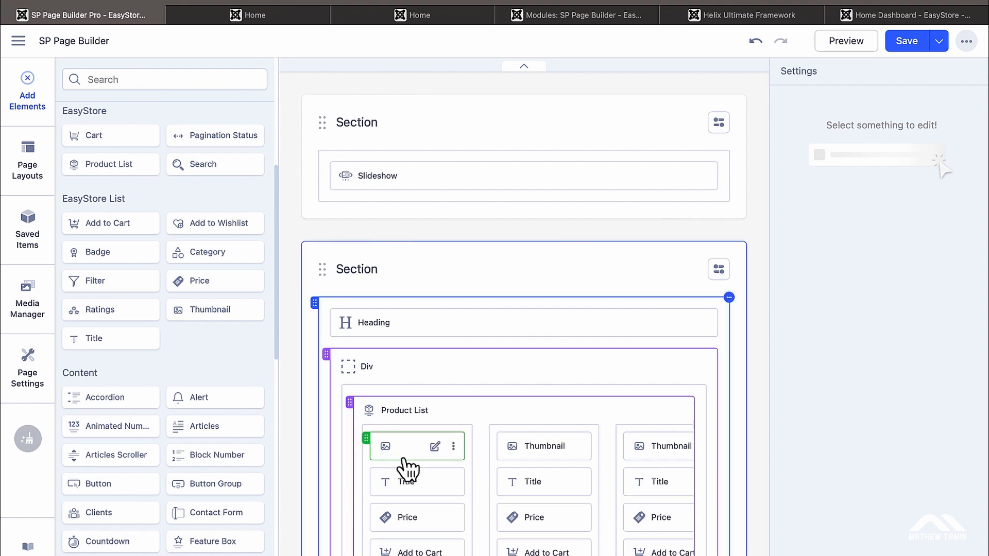
Step: Save the Home page with the added product elements and reload its front-end view
click(905, 47)
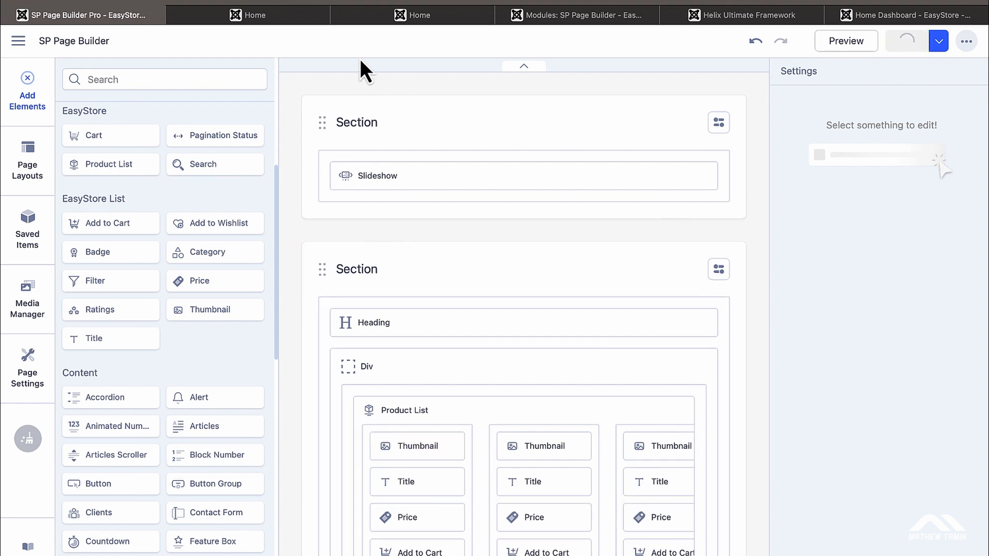
click(278, 20)
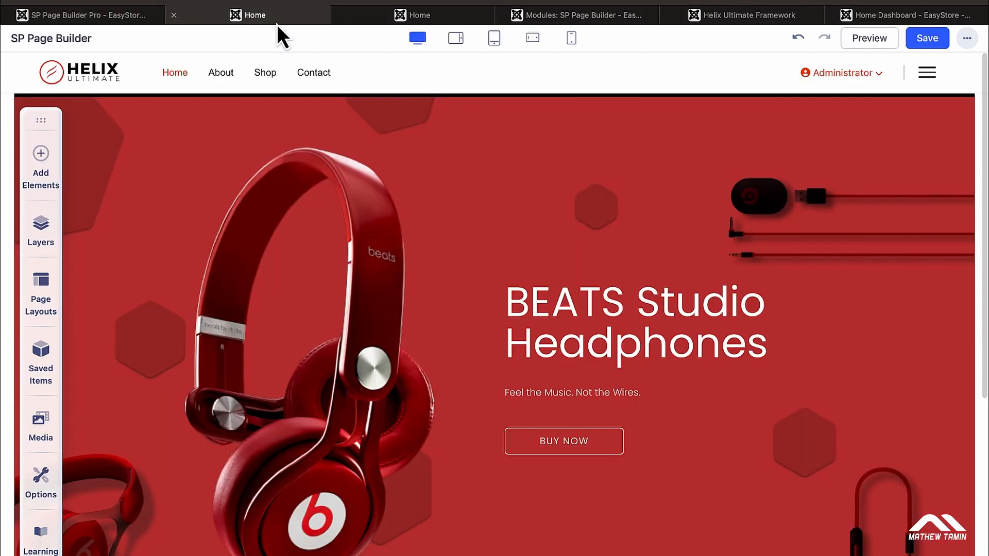
click(417, 14)
click(682, 1)
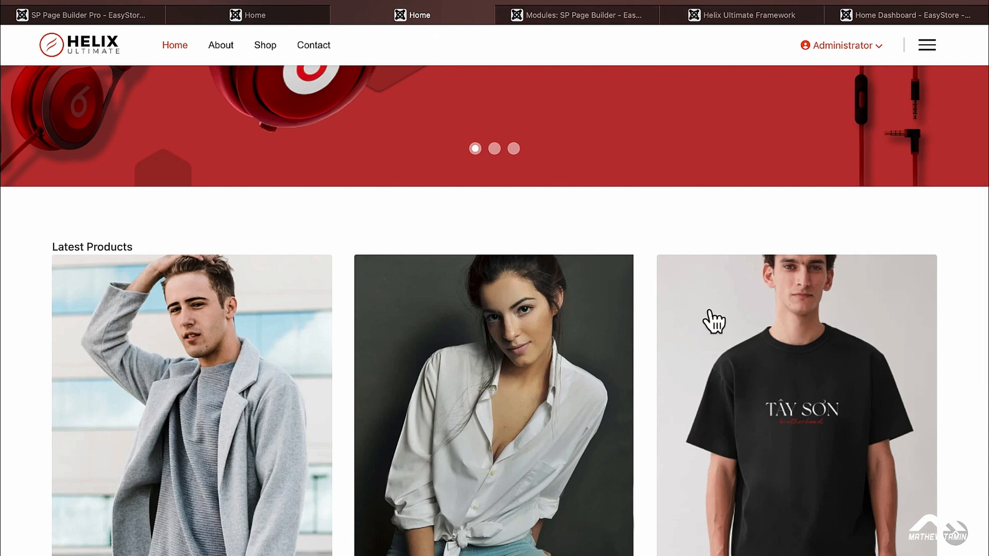
Step: Examine the product titles, prices and Quick Add buttons throughout the Latest Products section
scroll(709, 311, down, 1)
scroll(713, 322, down, 6)
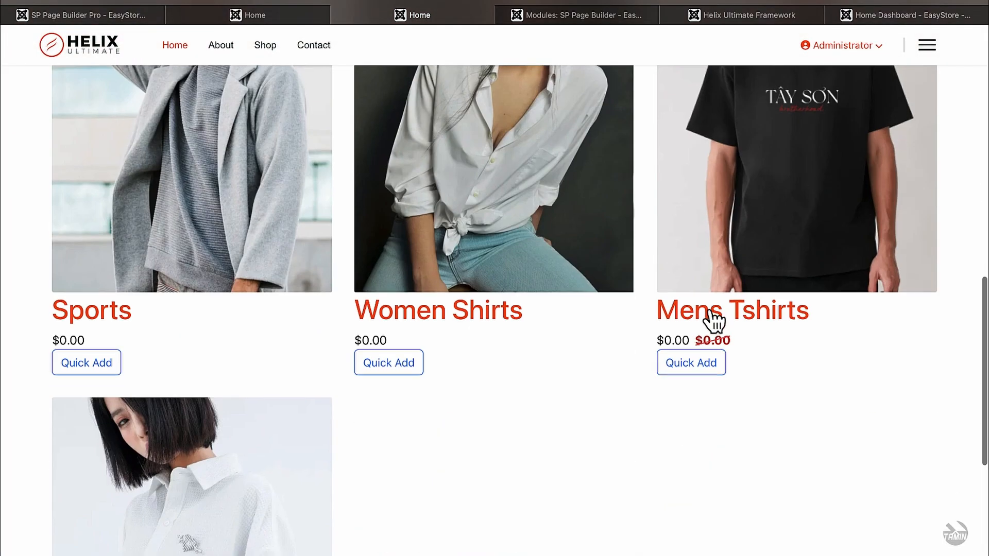
scroll(713, 322, down, 3)
scroll(713, 322, down, 4)
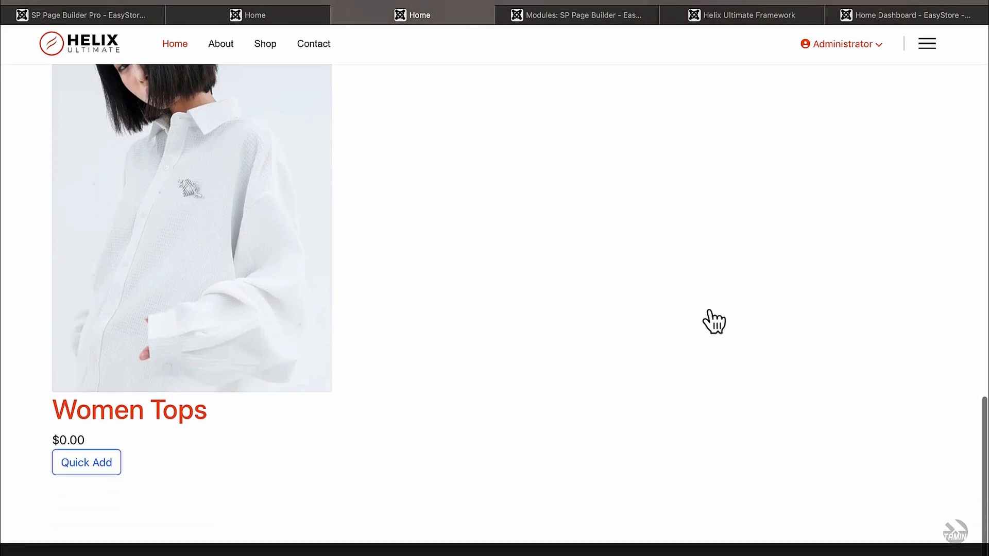
scroll(713, 322, up, 10)
scroll(713, 321, down, 3)
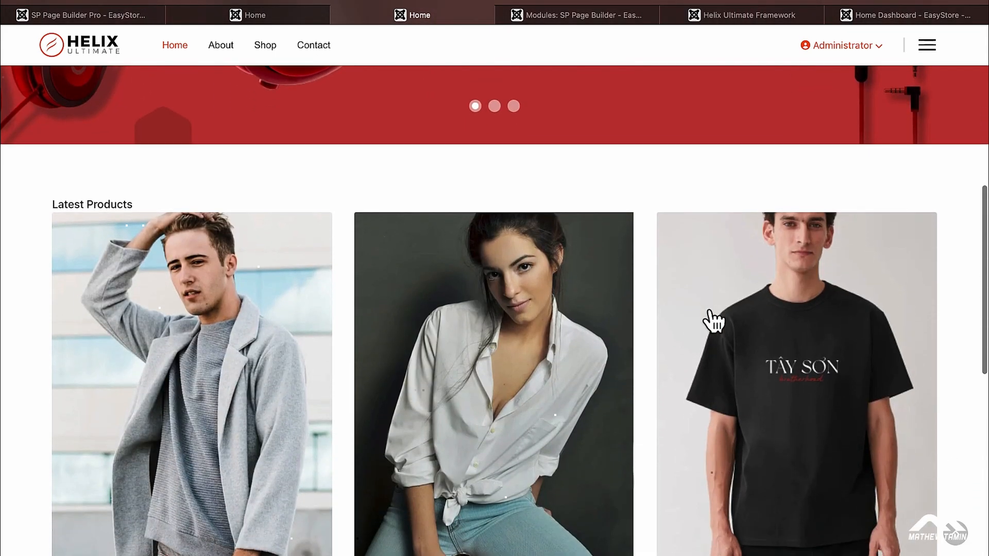
scroll(713, 322, down, 1)
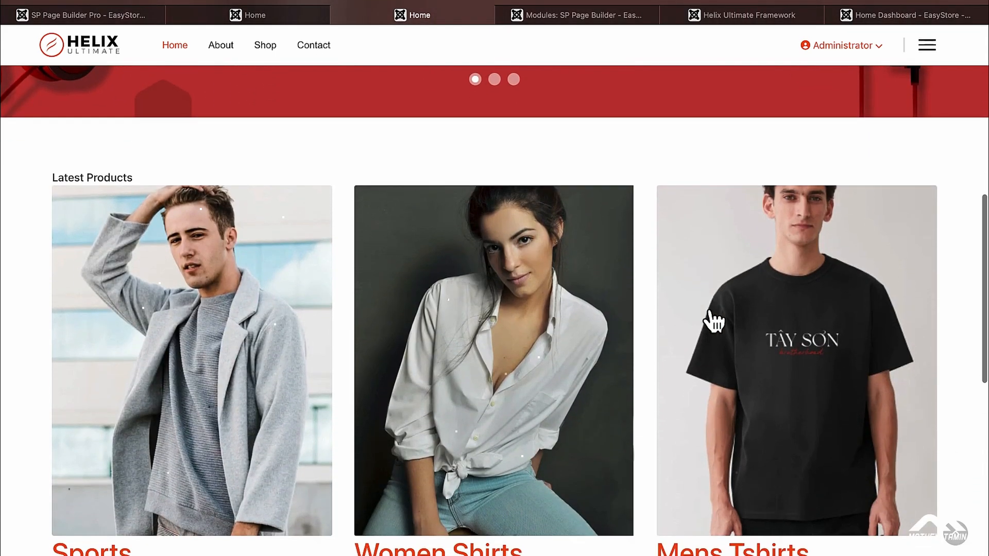
Step: Open the Sports product page from its thumbnail, return to Home and review the Latest Products layout
click(194, 345)
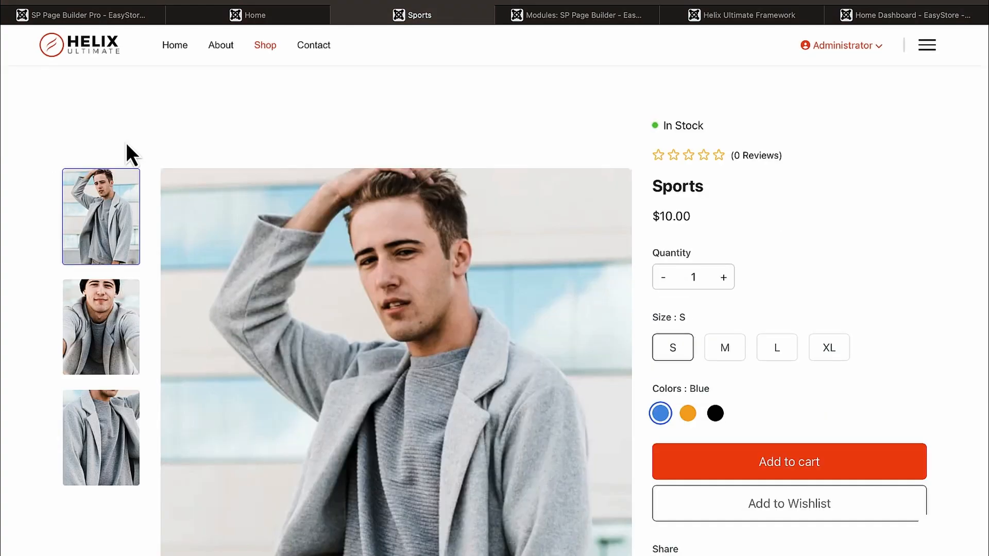
click(175, 46)
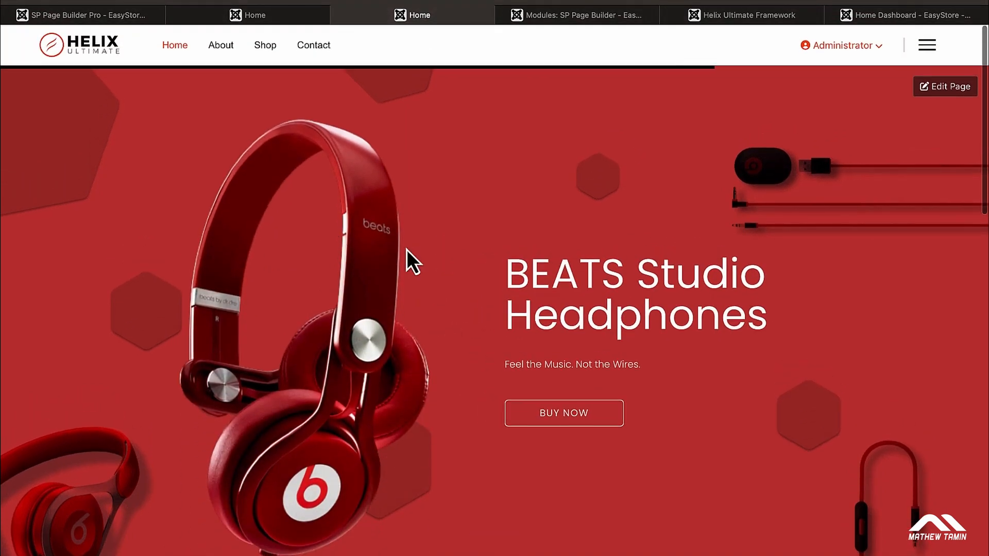
scroll(406, 249, down, 10)
scroll(406, 249, down, 5)
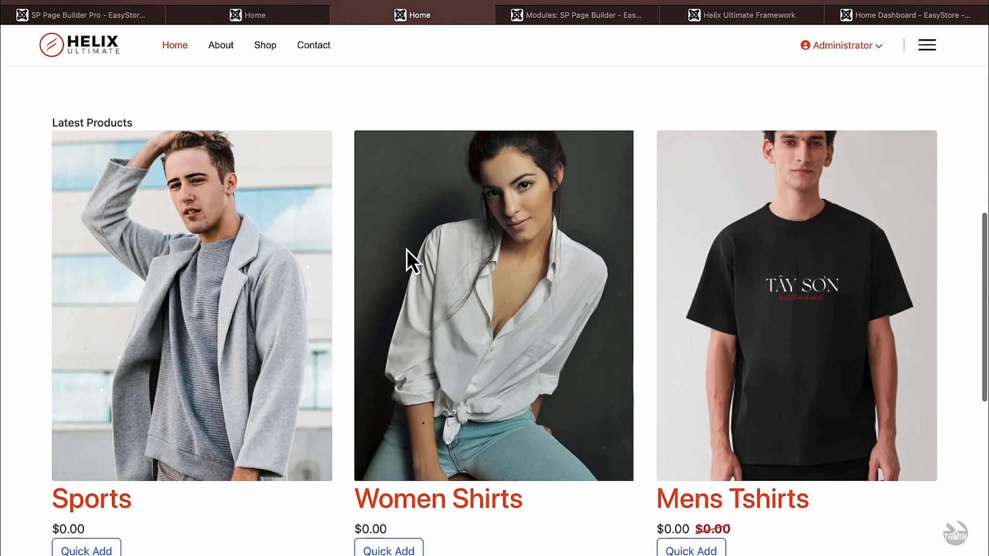
scroll(408, 254, up, 1)
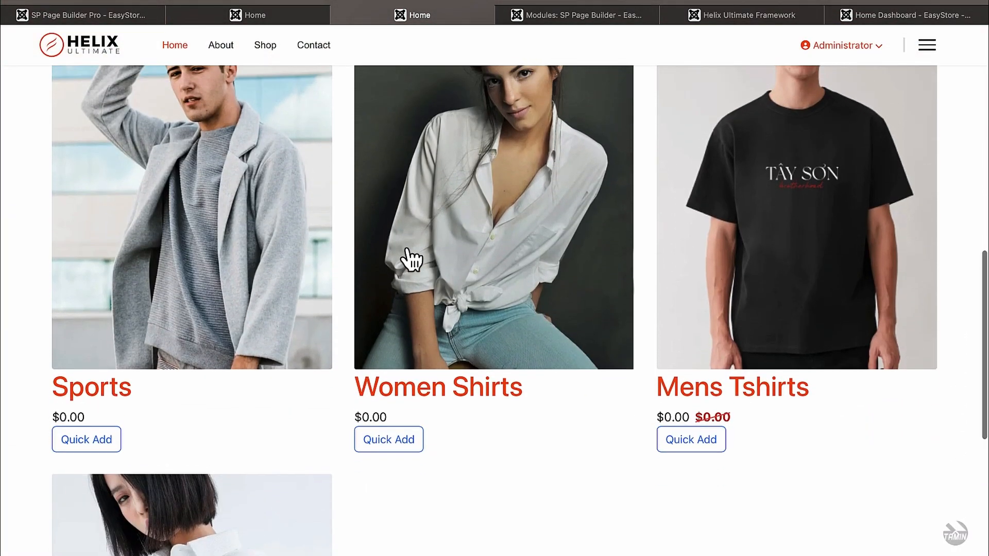
scroll(409, 260, up, 2)
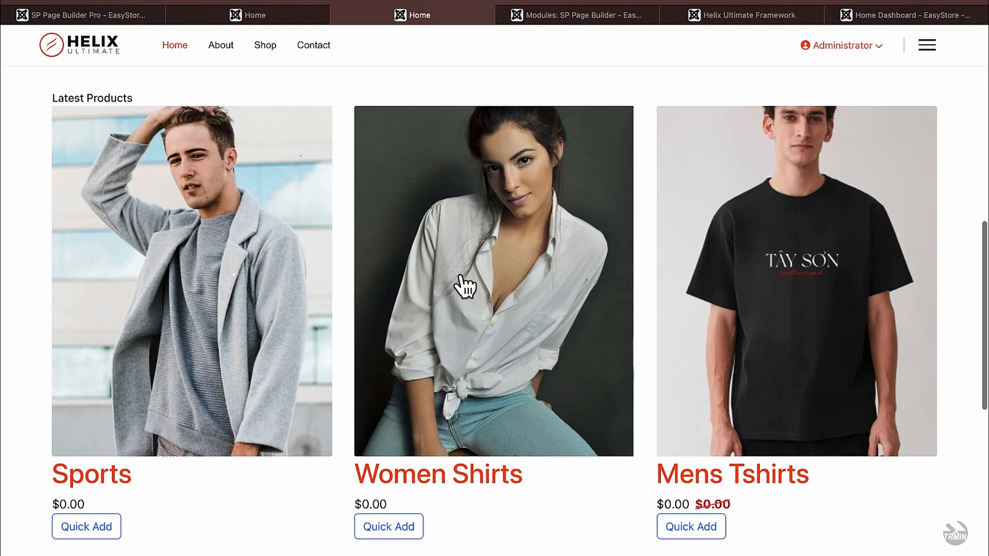
click(94, 20)
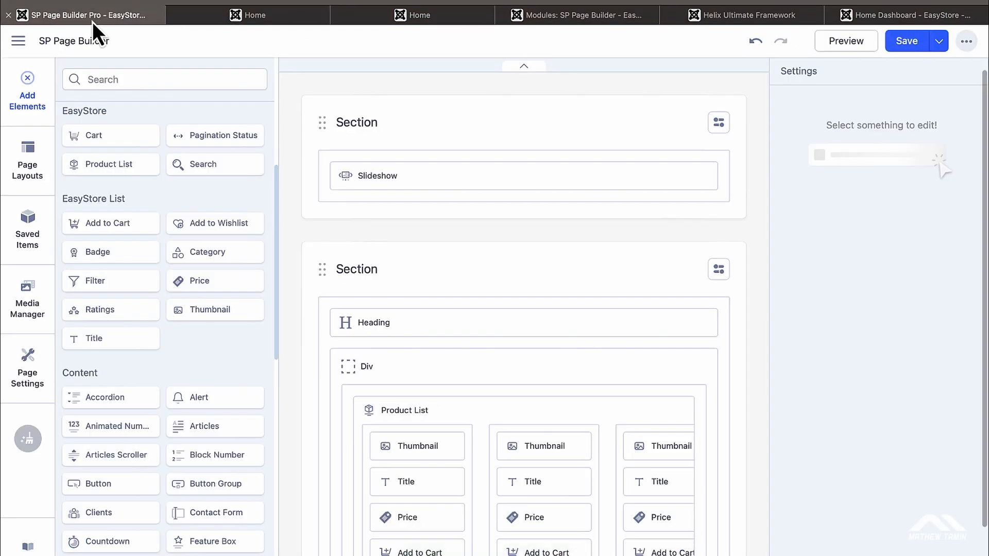
click(523, 418)
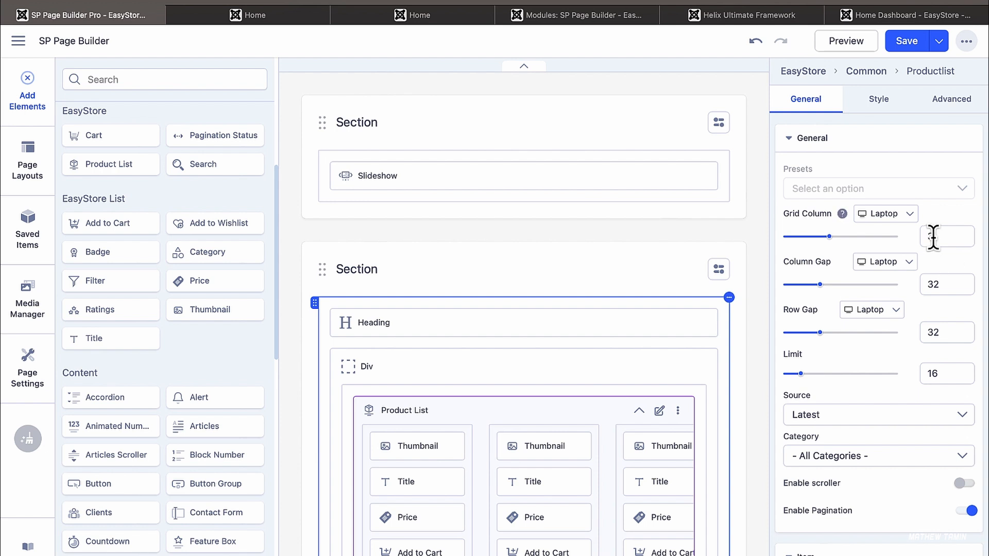
drag(937, 237, 916, 240)
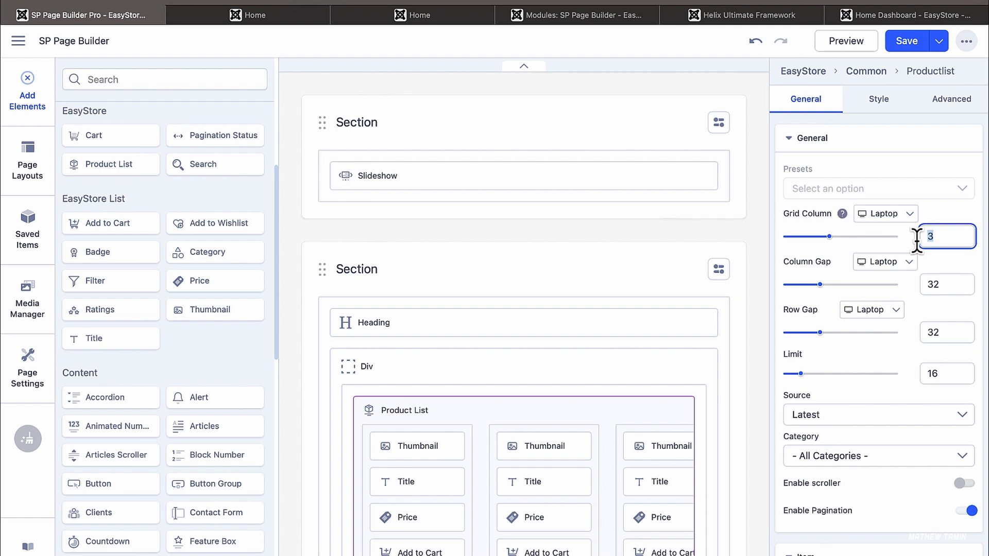
text(4)
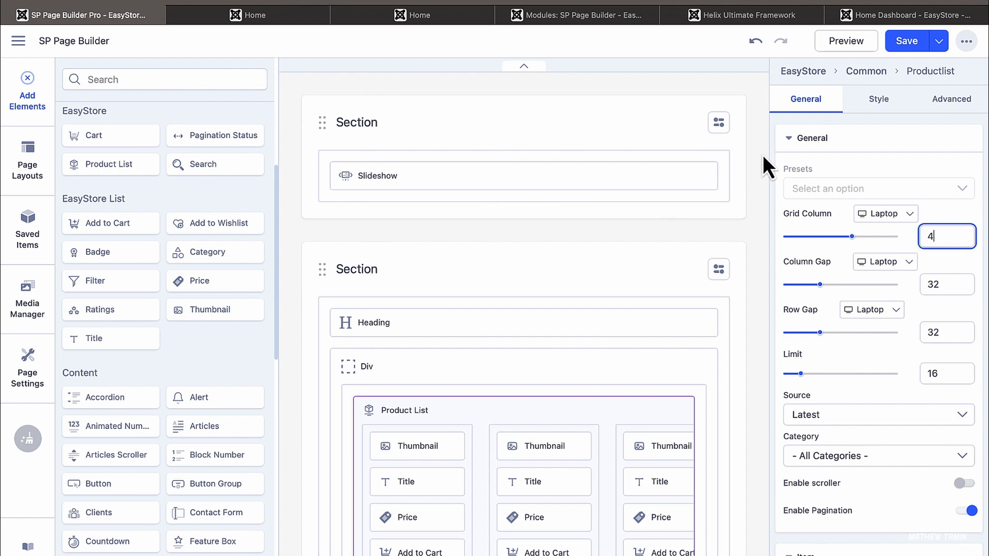
Step: Save the page, reload the front-end Home page and check the product grid's column layout
click(906, 44)
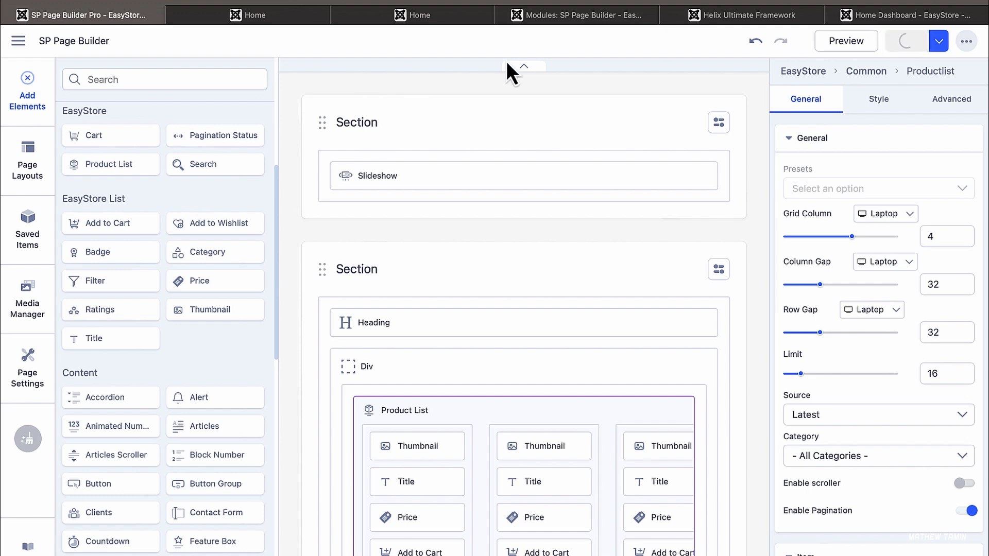
click(391, 15)
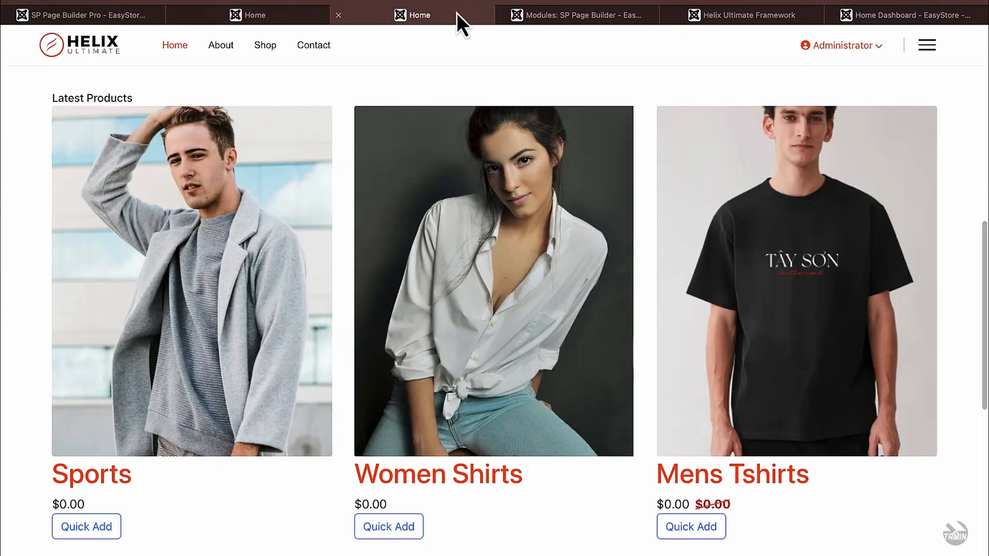
key(super+r)
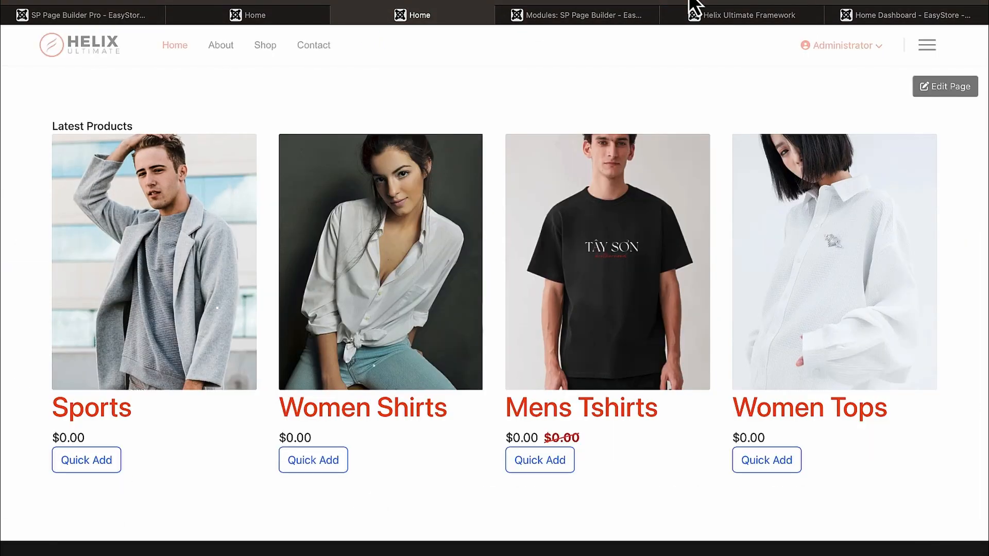
scroll(644, 295, down, 5)
scroll(644, 295, down, 5)
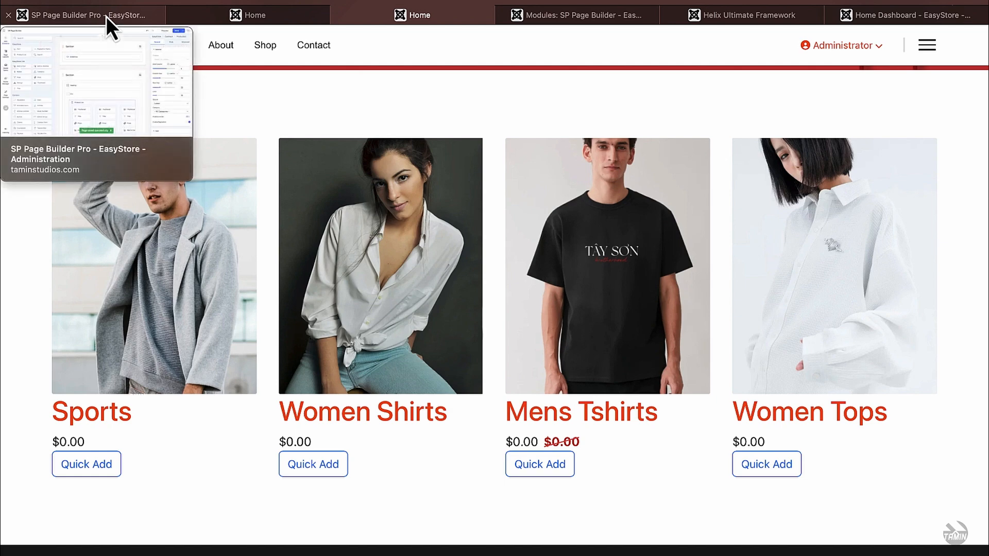
scroll(334, 256, up, 3)
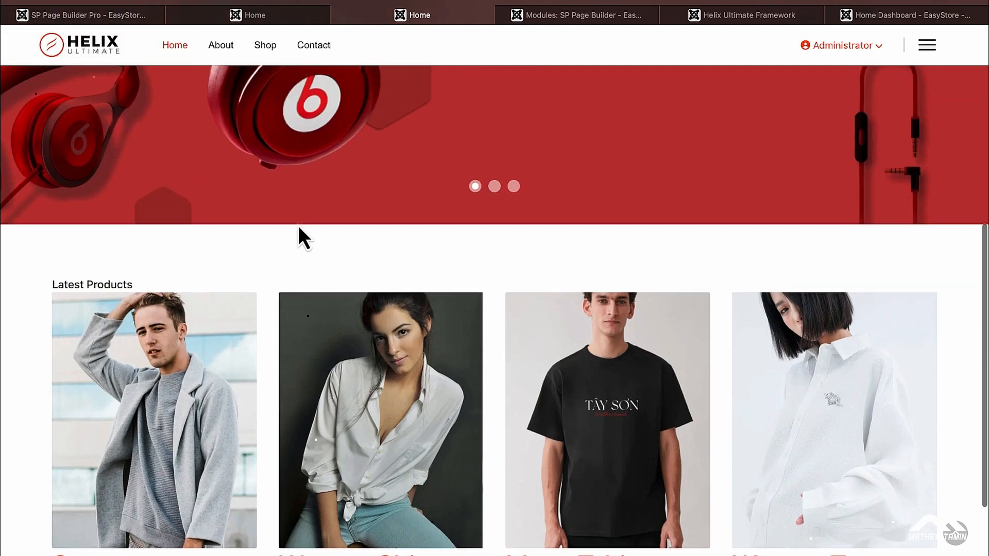
Step: Return to the backend page editor and open the Home page in the Frontend Editor
click(98, 18)
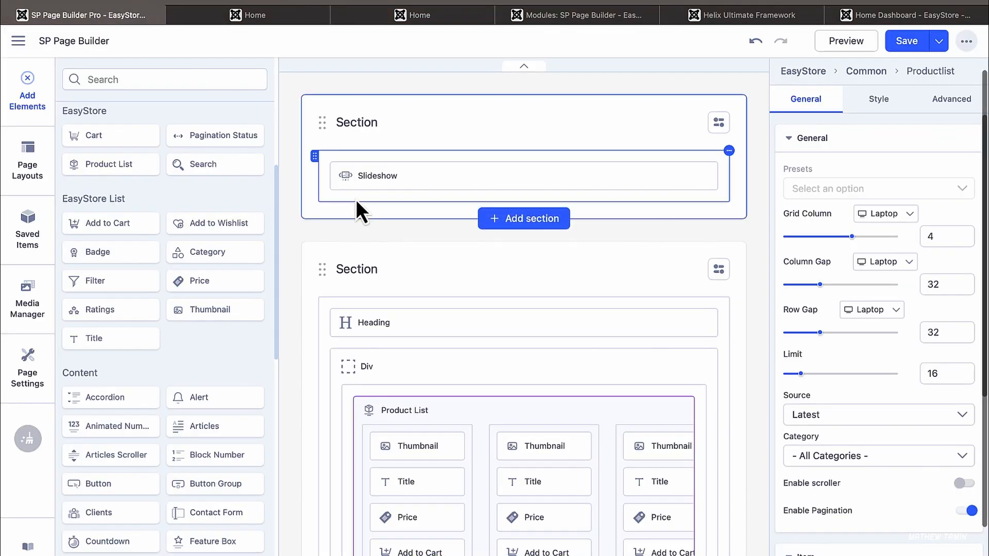
scroll(746, 193, up, 2)
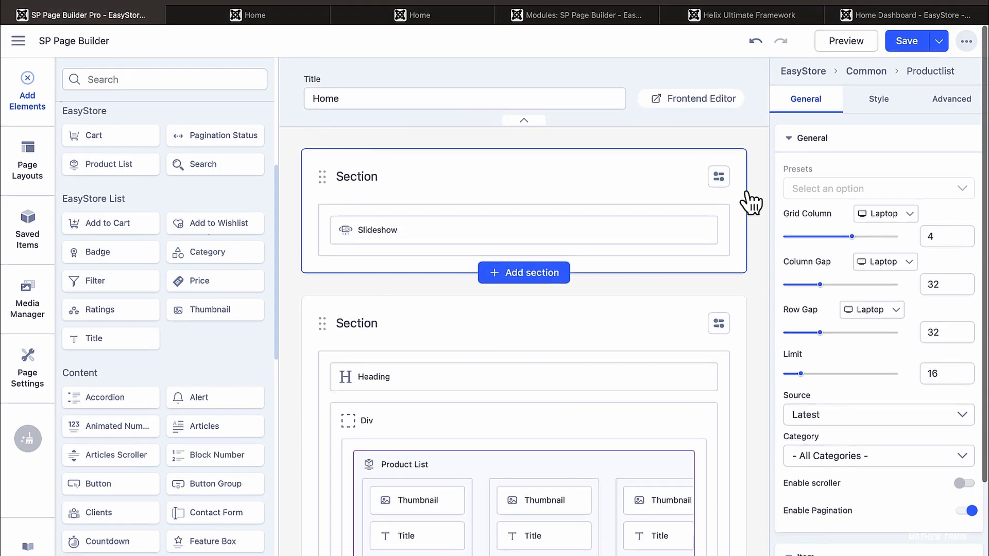
click(697, 103)
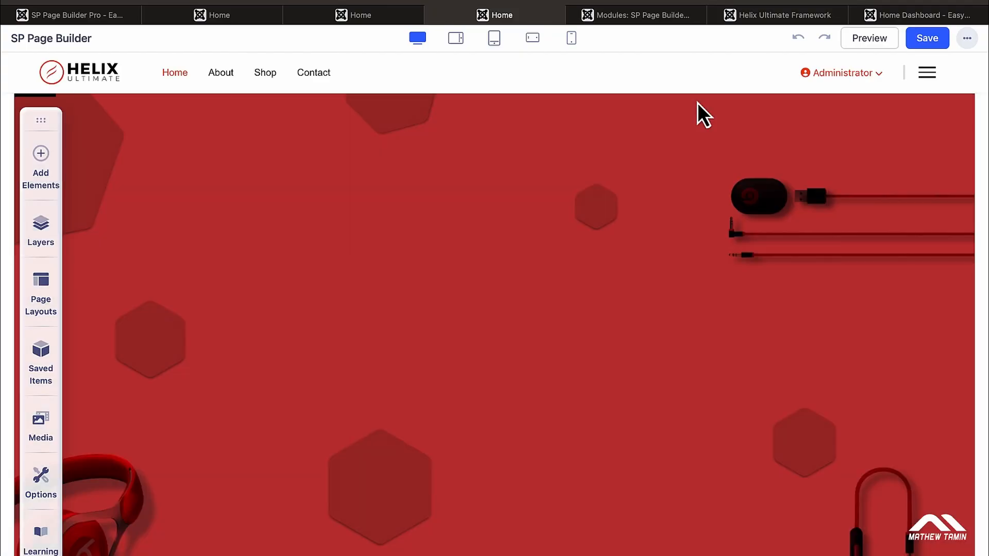
Step: Review the Latest Products section's heading and product grid in the Frontend Editor
scroll(698, 103, down, 8)
scroll(697, 103, down, 5)
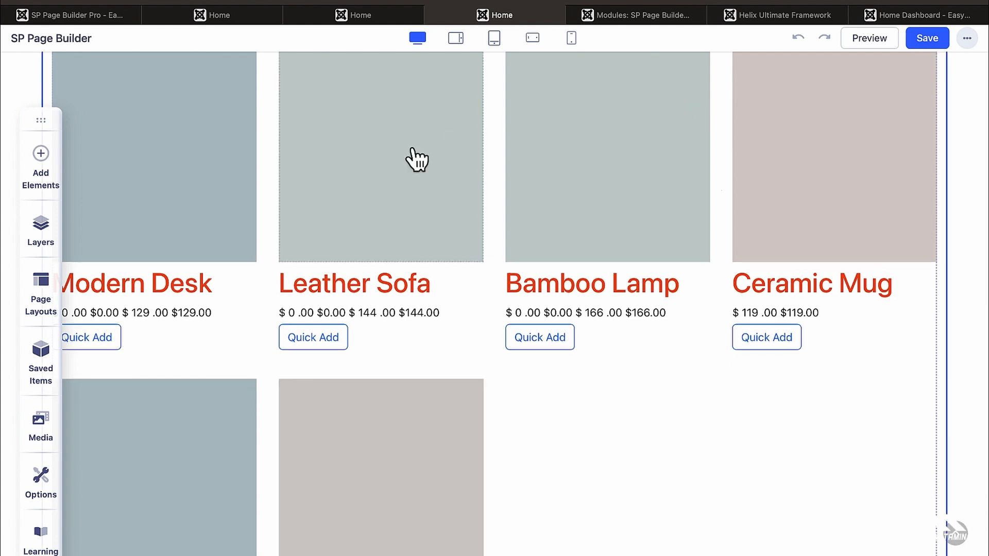
scroll(458, 238, up, 2)
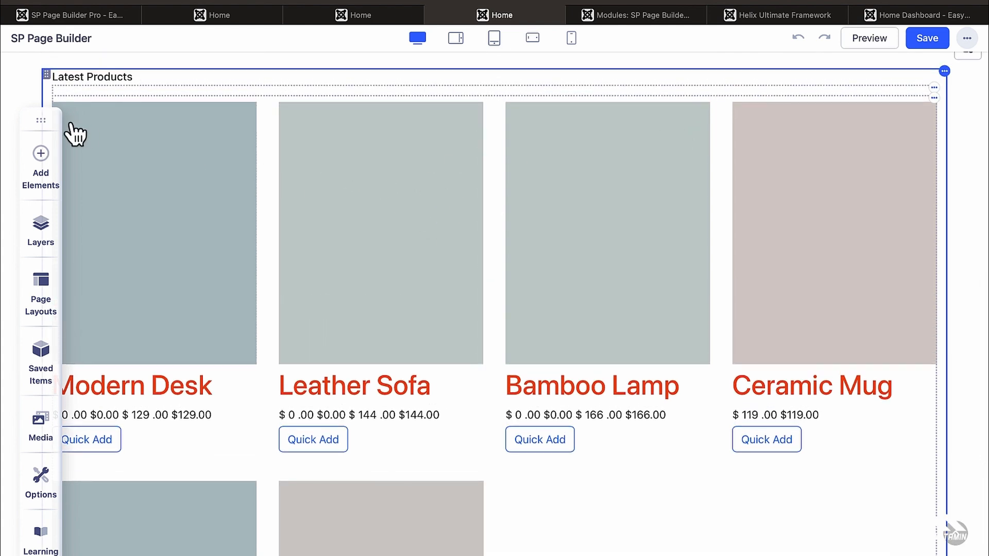
scroll(605, 376, down, 6)
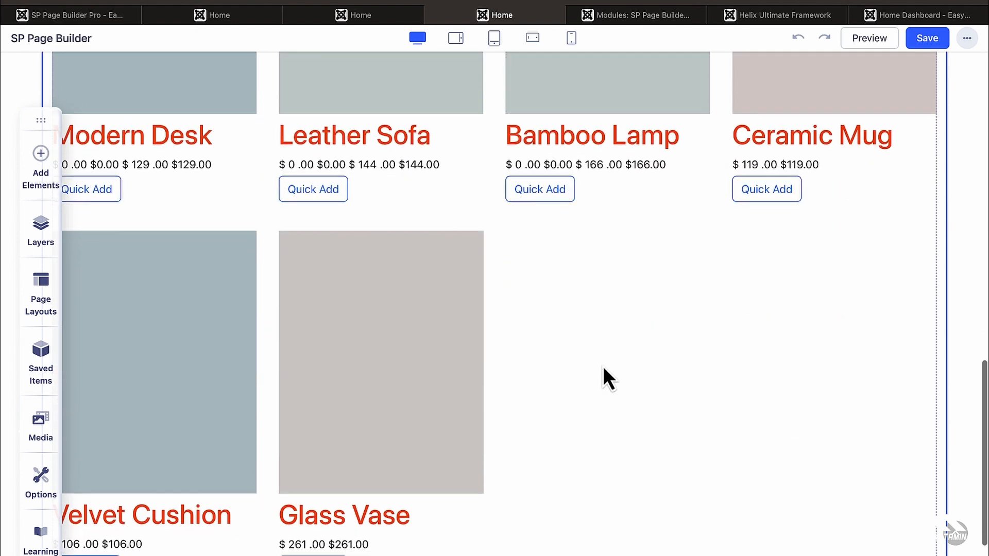
Step: Switch to the front-end Home page, try Quick Add on Women Shirts and inspect the Latest Products section
click(361, 14)
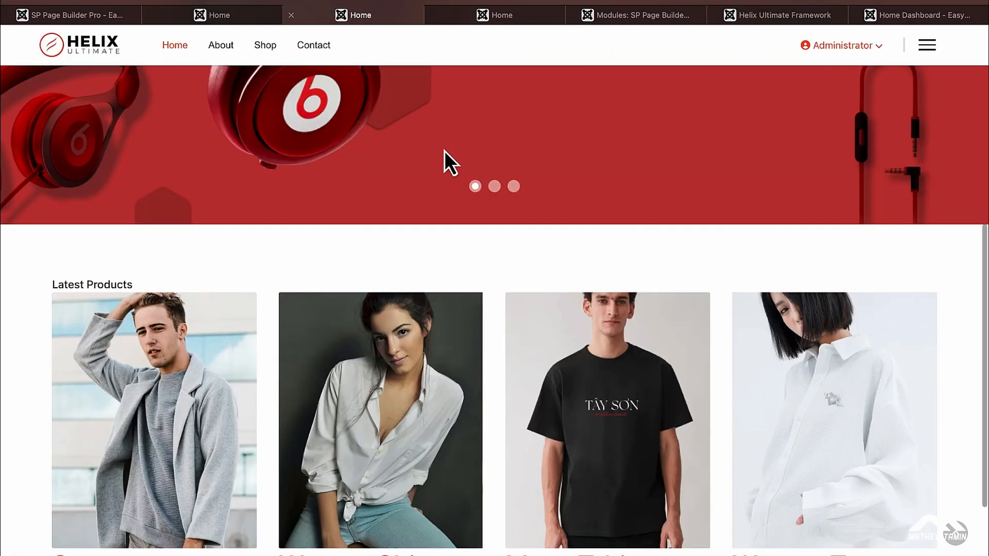
scroll(496, 234, down, 3)
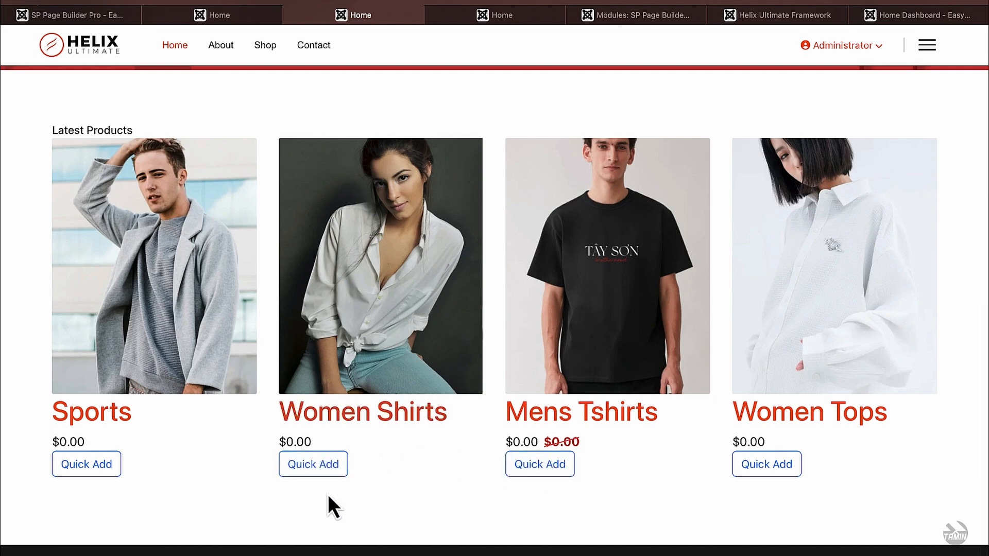
click(327, 470)
click(749, 160)
scroll(380, 201, up, 3)
scroll(380, 201, down, 3)
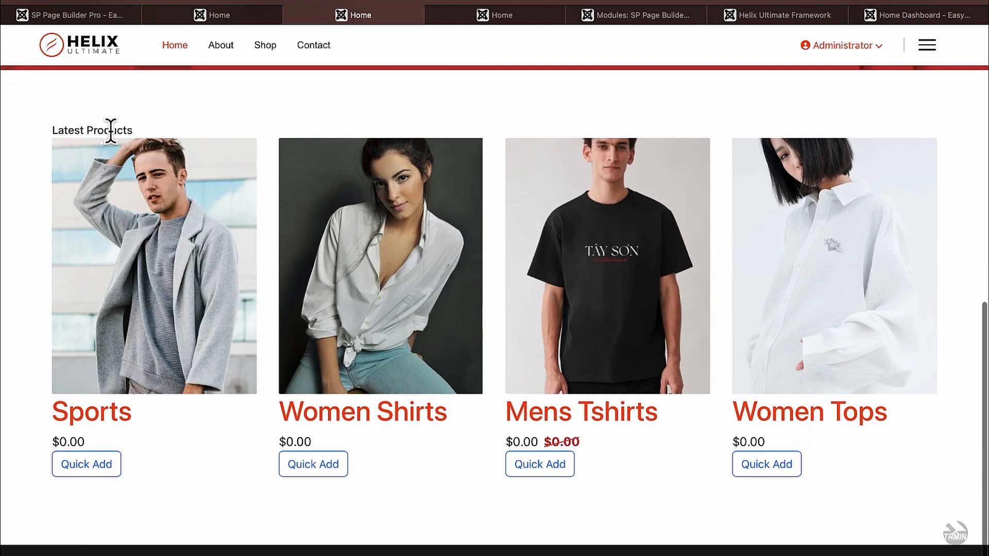
Step: Return to the Frontend Editor, move the floating toolbar clear of the Latest Products heading and set that heading's HTML element to H2
click(473, 20)
scroll(448, 209, up, 8)
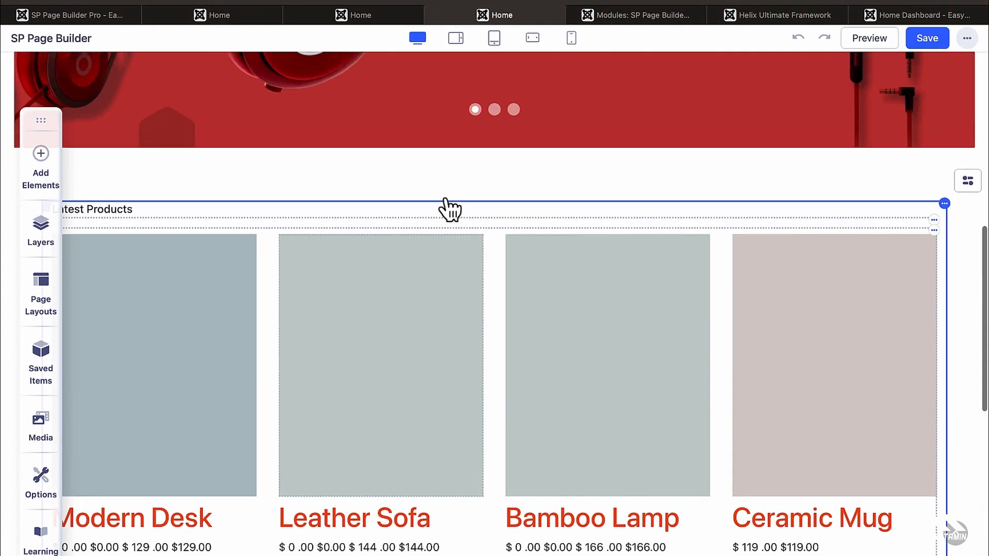
mouse_move(168, 211)
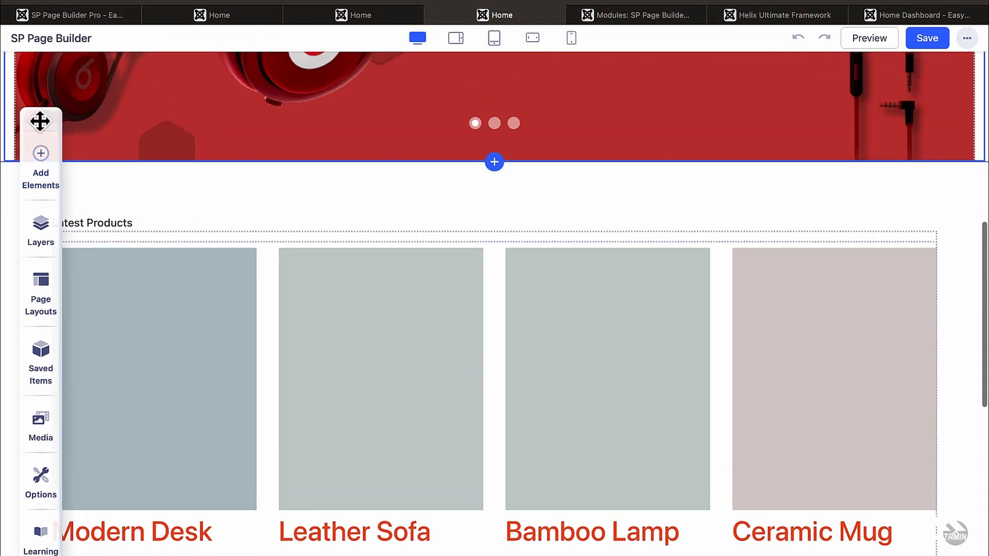
drag(39, 119, 502, 152)
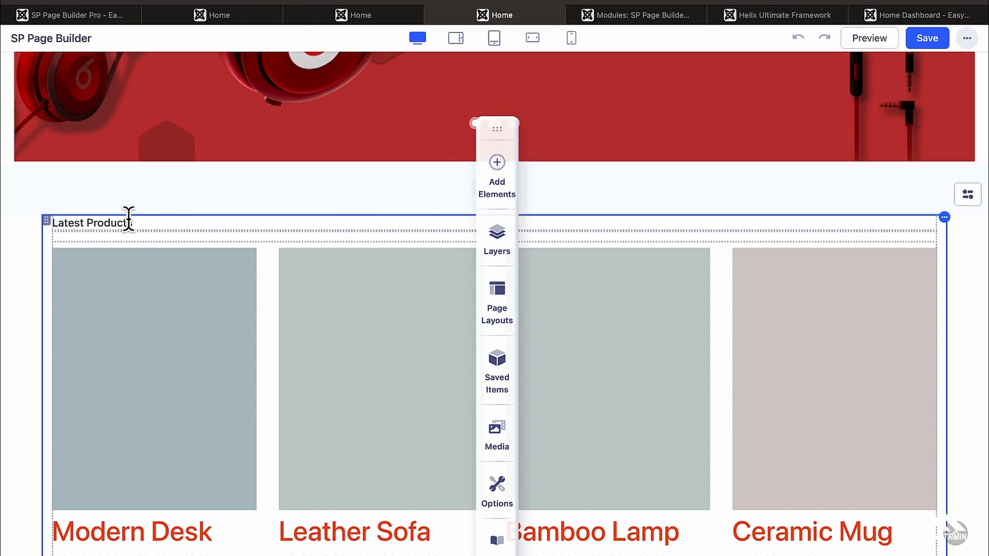
click(129, 221)
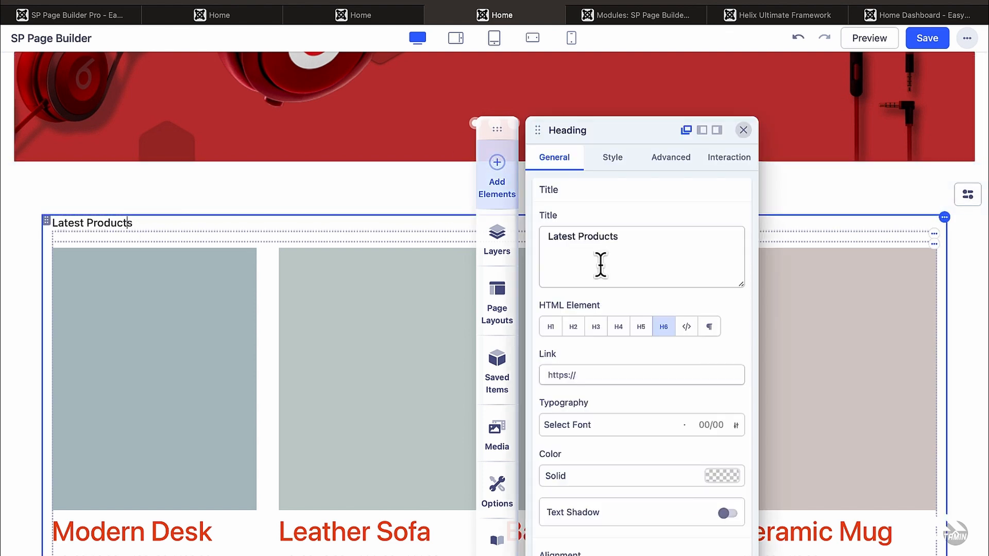
click(573, 328)
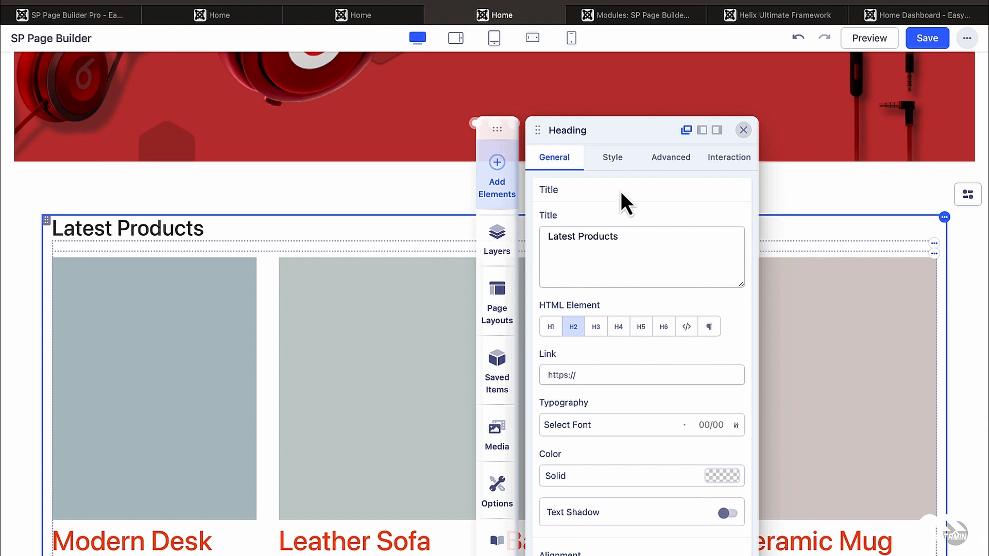
click(620, 161)
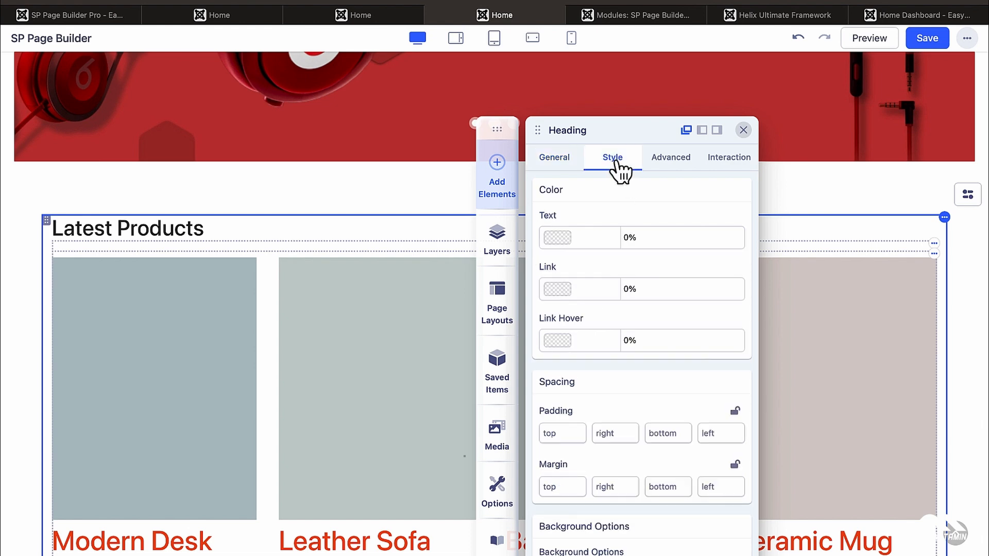
Step: Save the page and reload the front-end Home page to check the heading's size
click(930, 44)
click(364, 15)
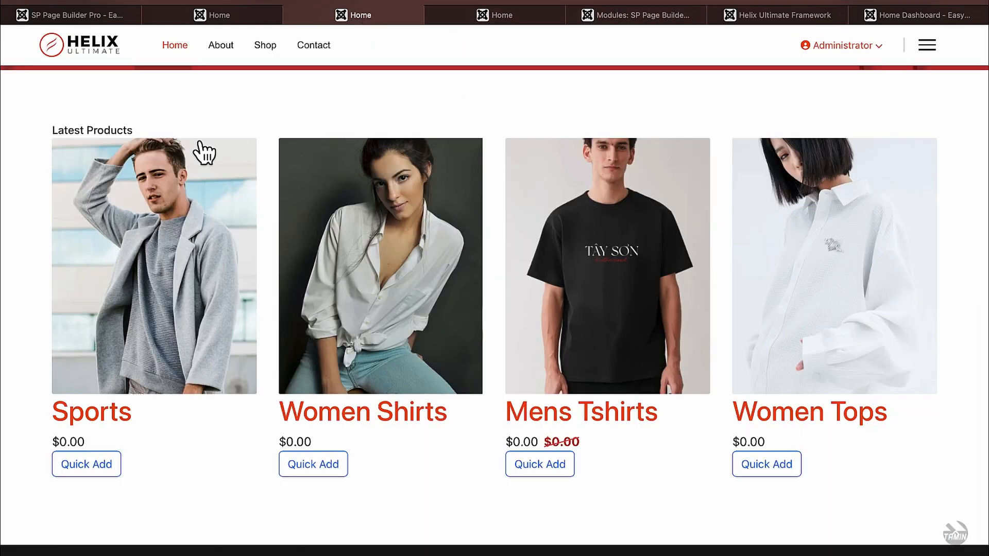
key(super+r)
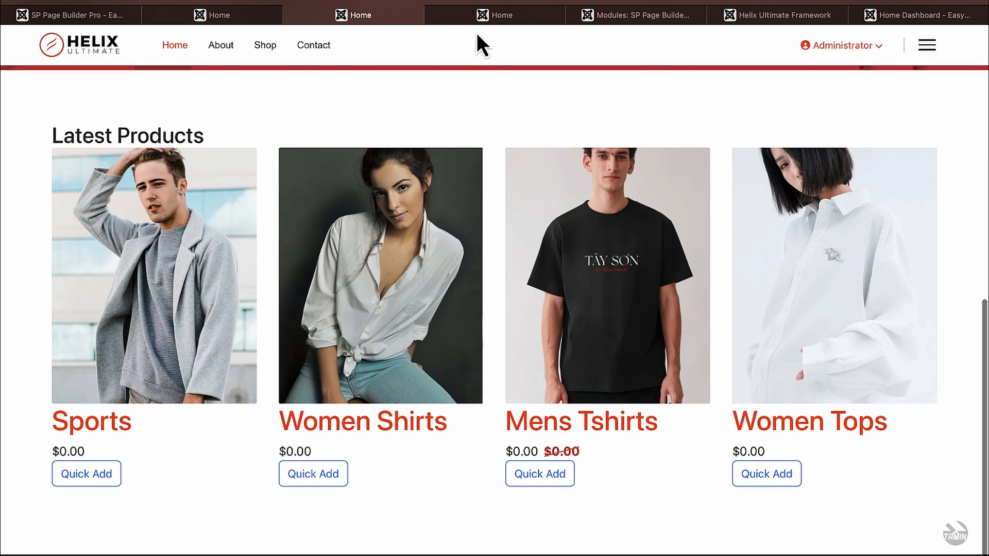
Step: Return to the Frontend Editor, set the Latest Products heading's bottom margin to 20px and save the page
click(511, 23)
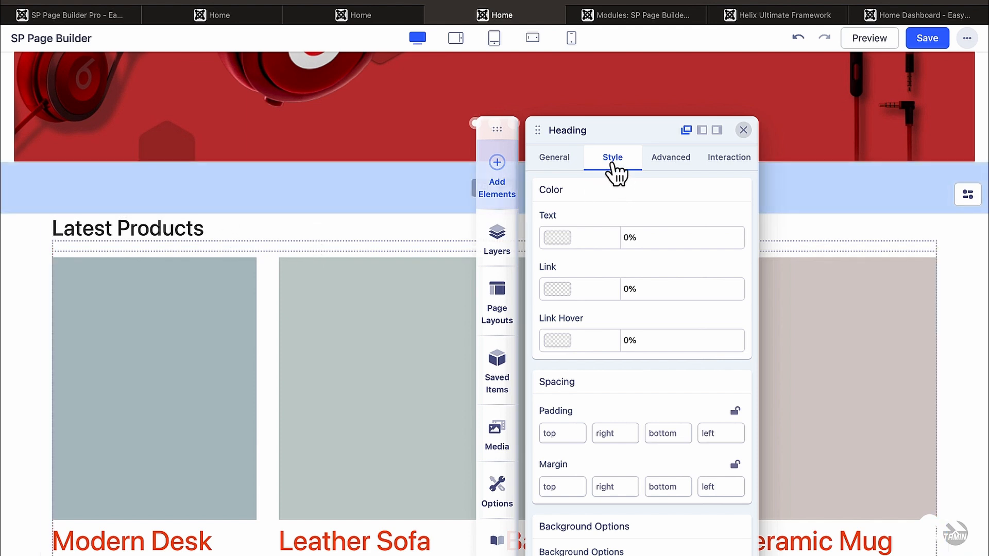
scroll(634, 289, down, 3)
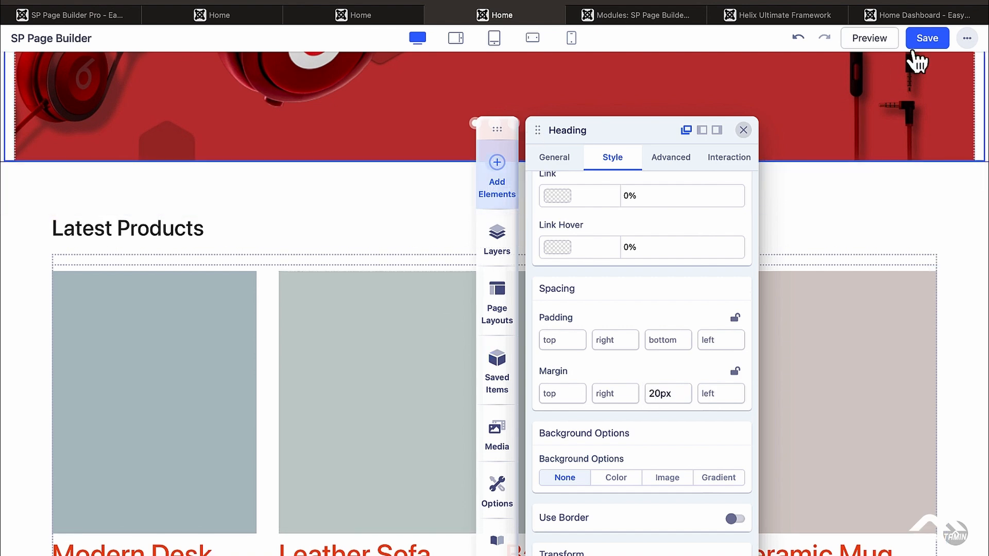
click(925, 42)
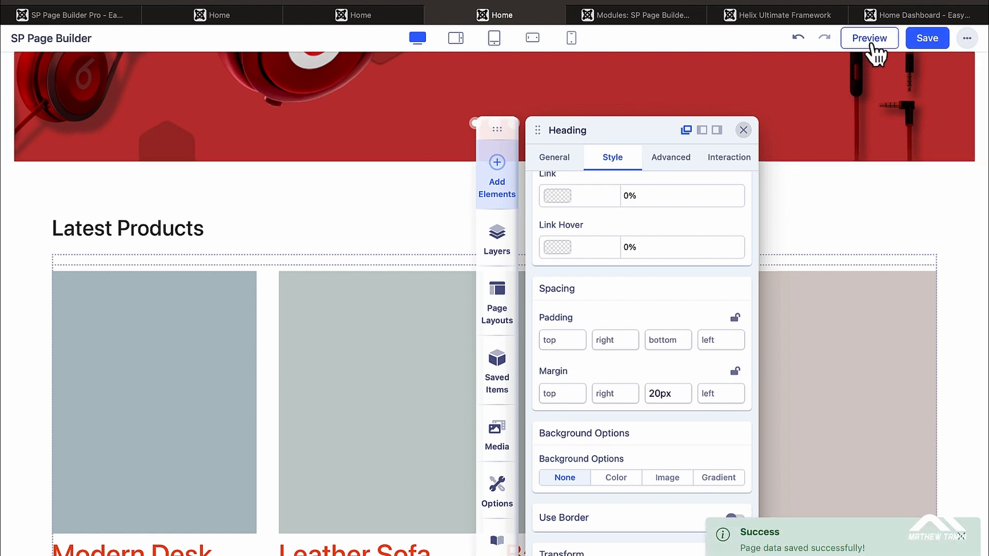
Step: Reload the front-end Home page to check the heading's spacing and close the extra Home browser tab
click(369, 19)
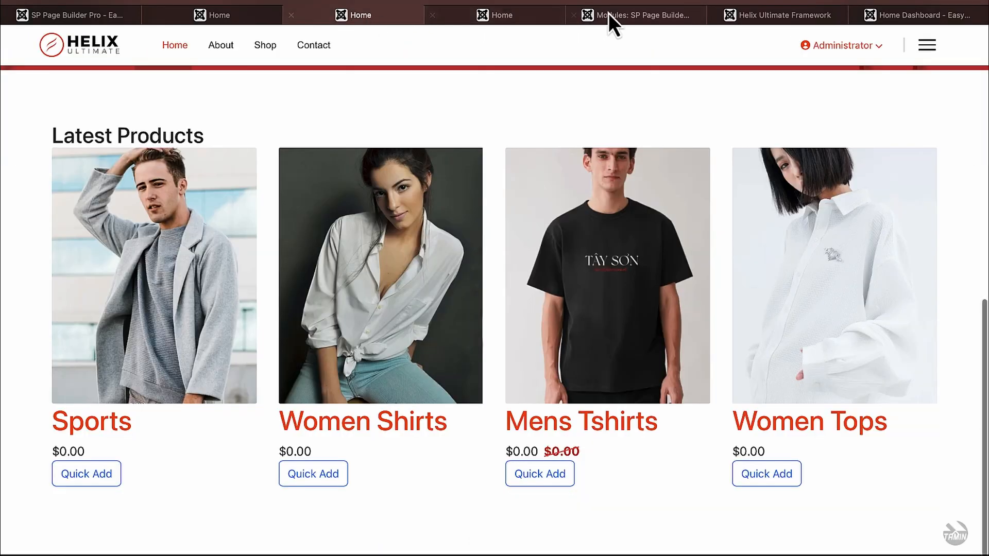
click(688, 1)
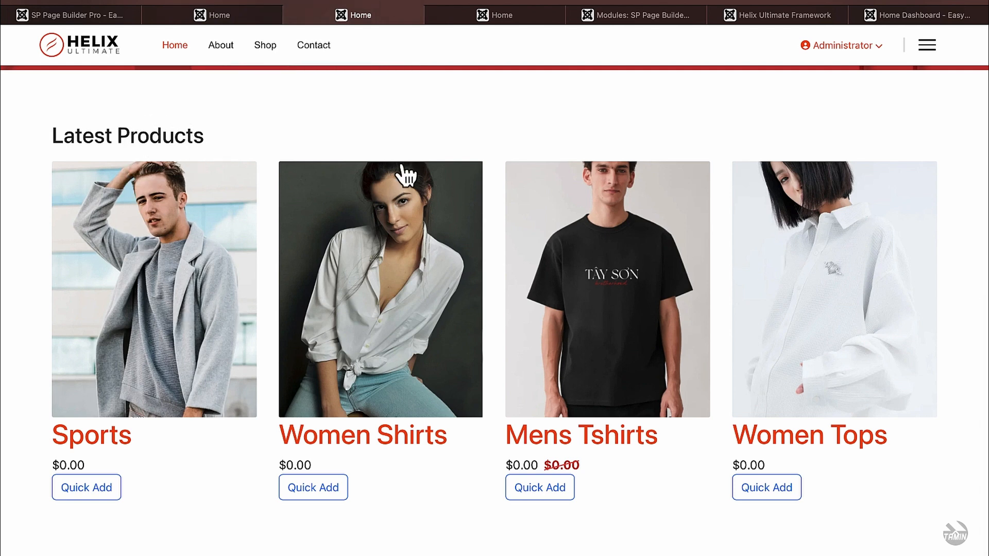
click(288, 16)
click(282, 19)
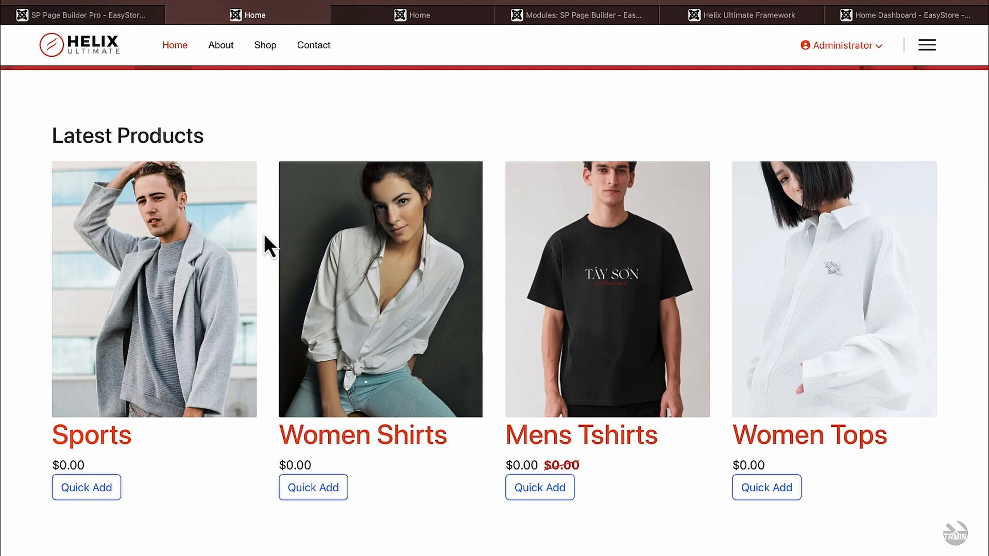
Step: Return to the backend page editor and add the EasyStore List Ratings element below Add to Cart in the Product List
click(84, 17)
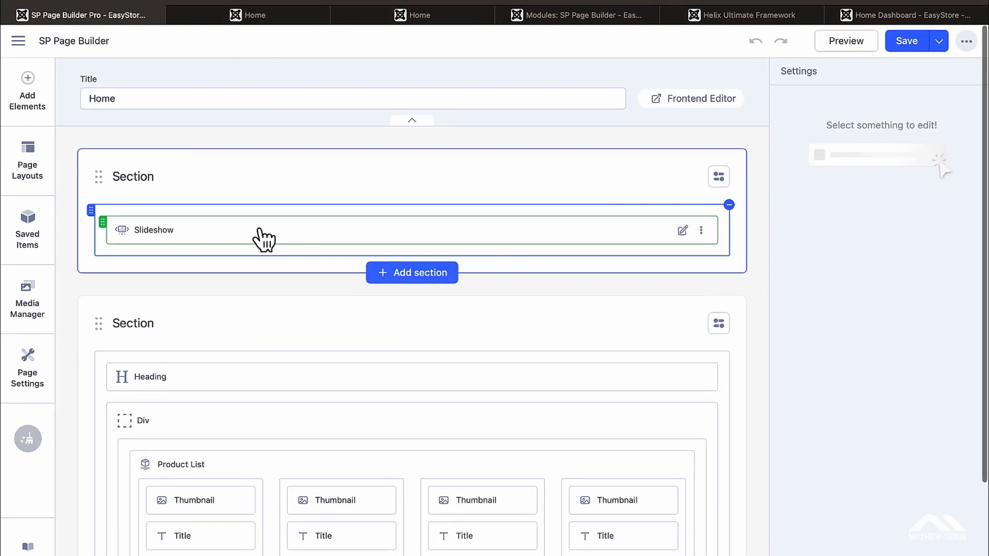
scroll(264, 239, down, 2)
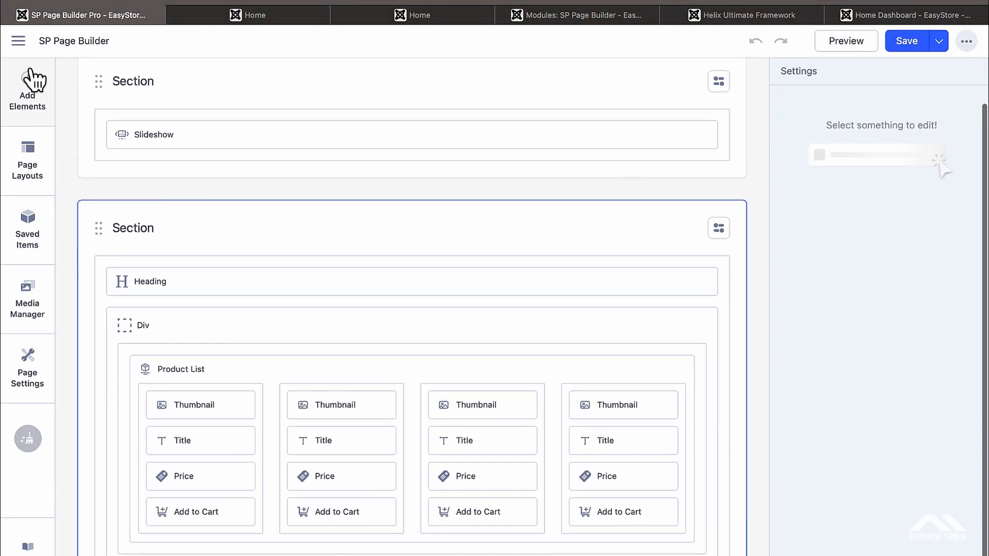
click(27, 88)
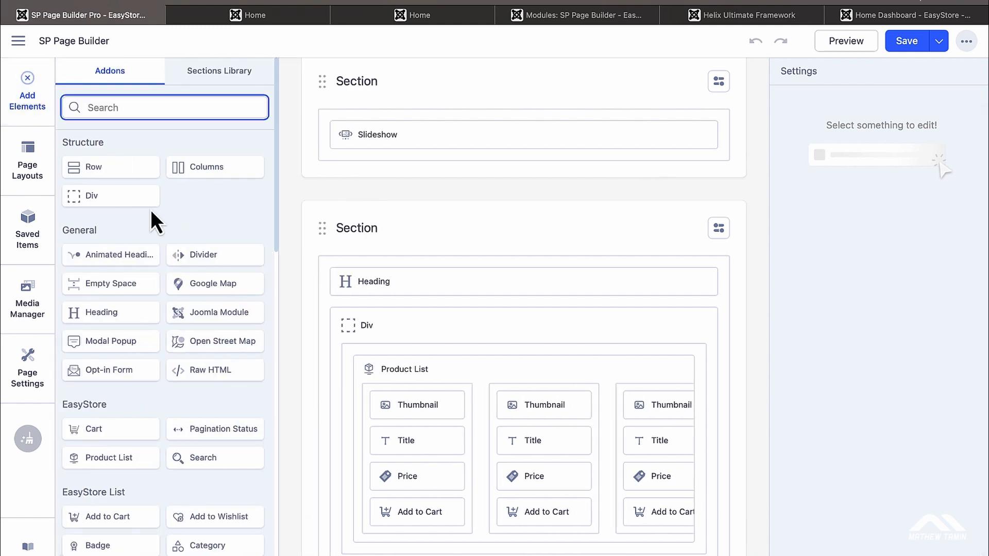
scroll(152, 214, down, 2)
scroll(156, 215, down, 2)
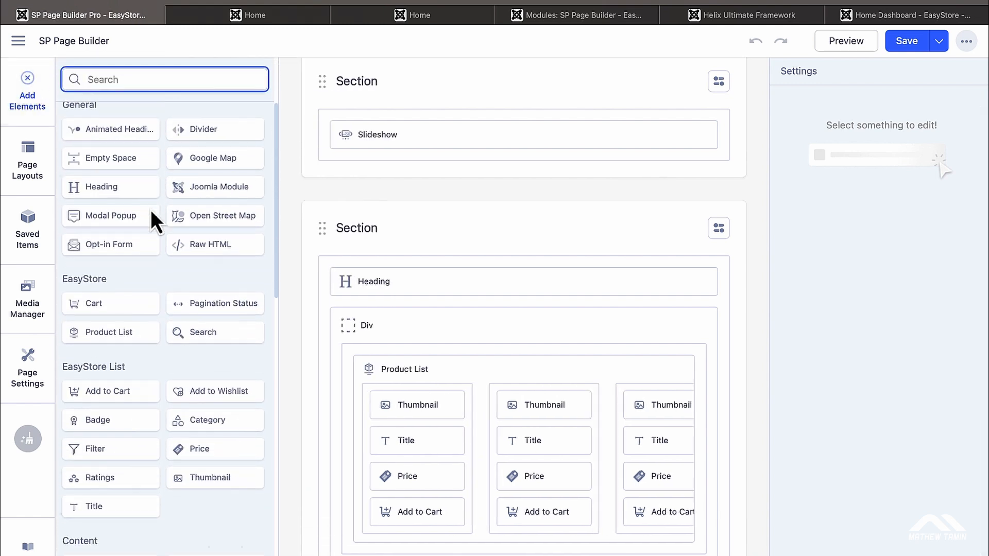
scroll(155, 213, down, 1)
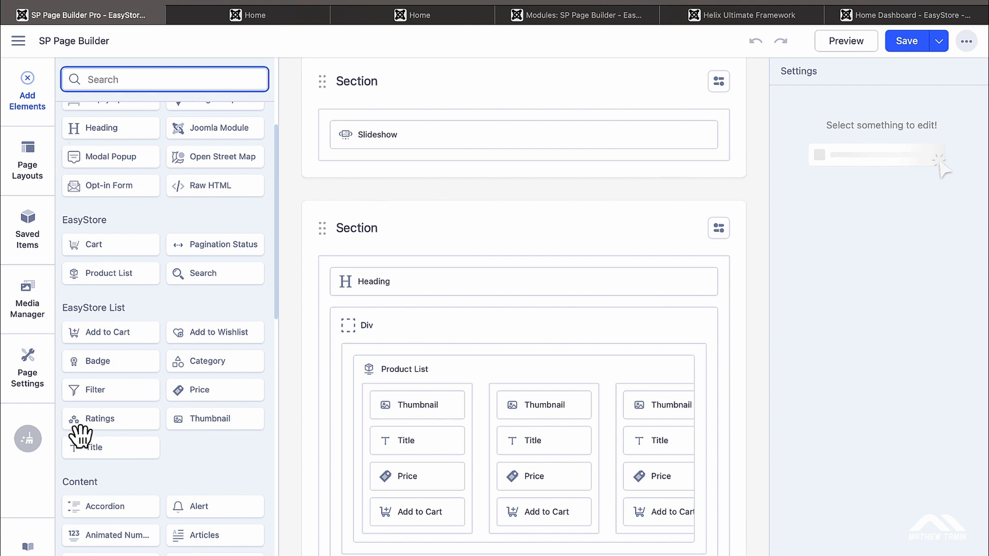
drag(80, 427, 409, 503)
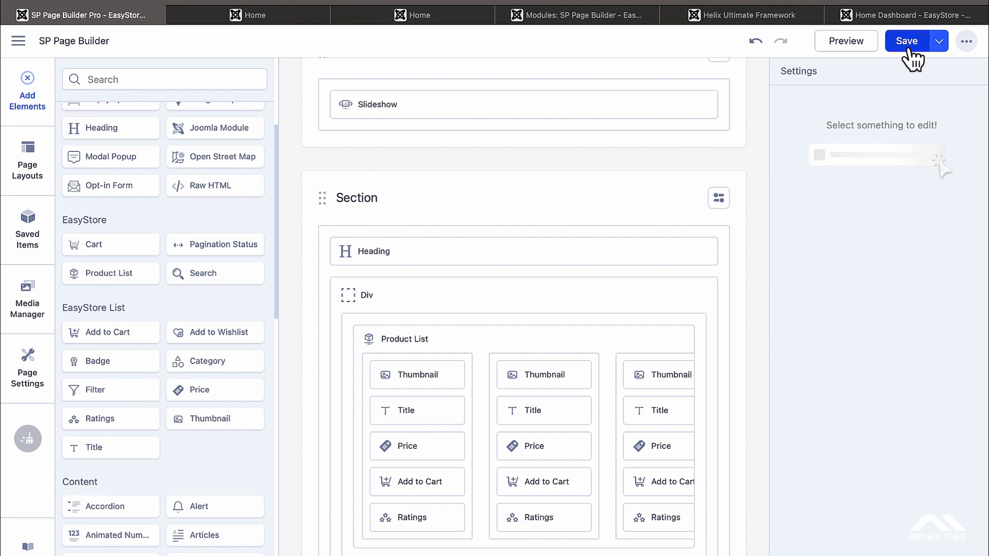
Step: Save the page and reload the front-end Home page to review the product ratings
click(407, 24)
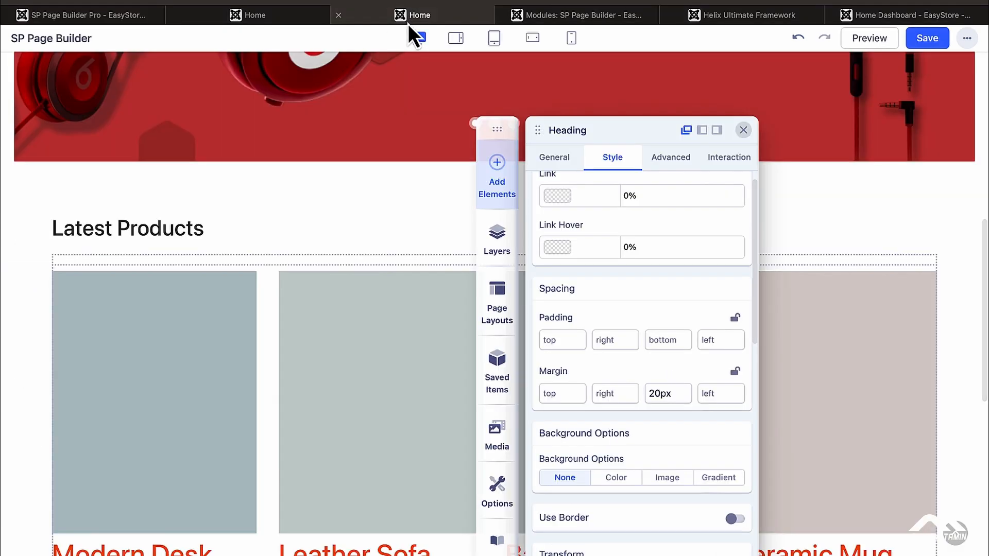
click(267, 17)
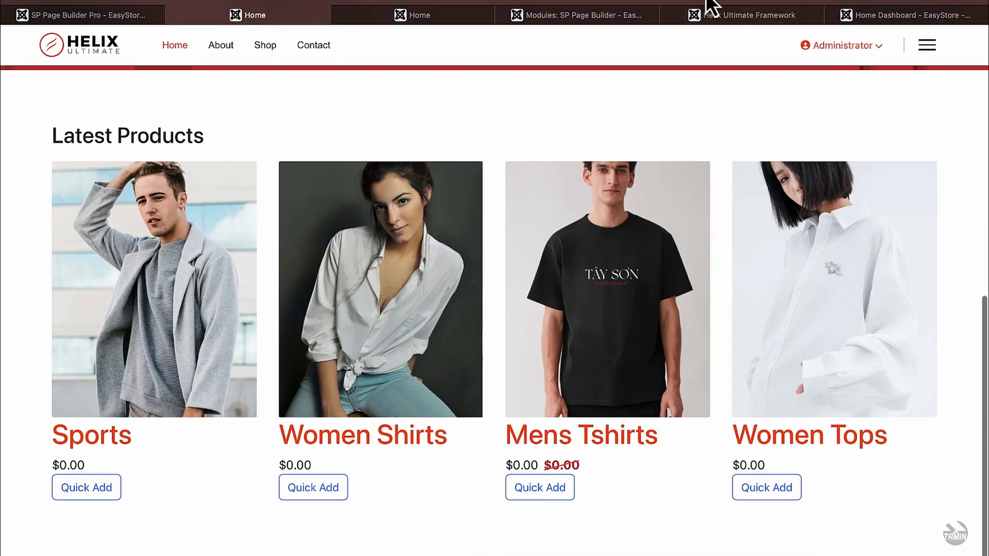
click(687, 1)
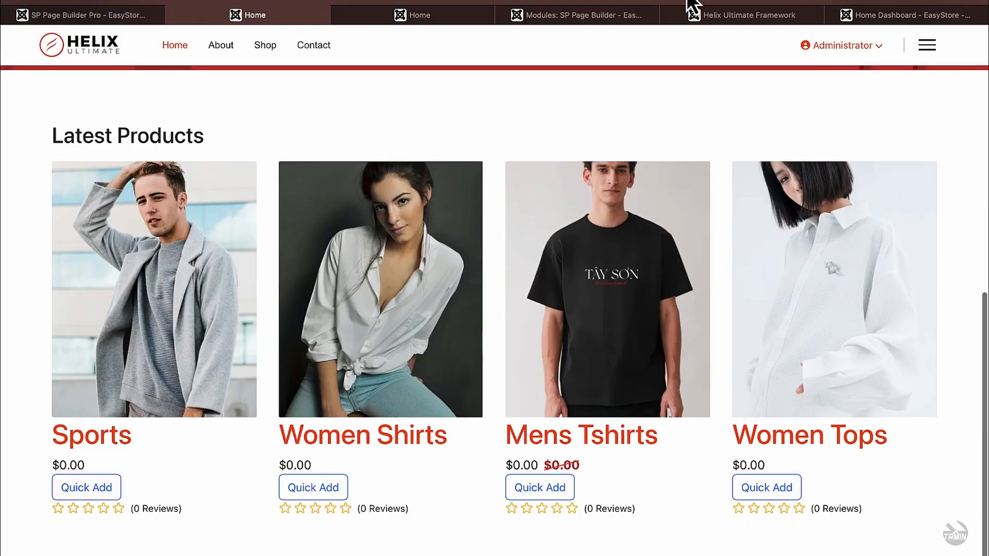
scroll(607, 274, down, 1)
scroll(610, 283, down, 1)
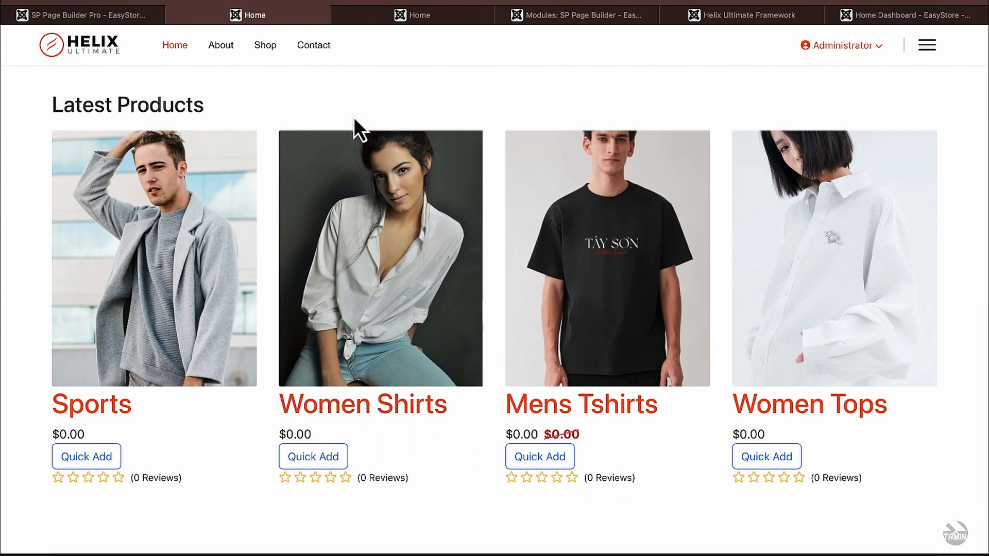
Step: Return to the backend page editor, move Ratings between Thumbnail and Title in the Product List and save the page
click(76, 9)
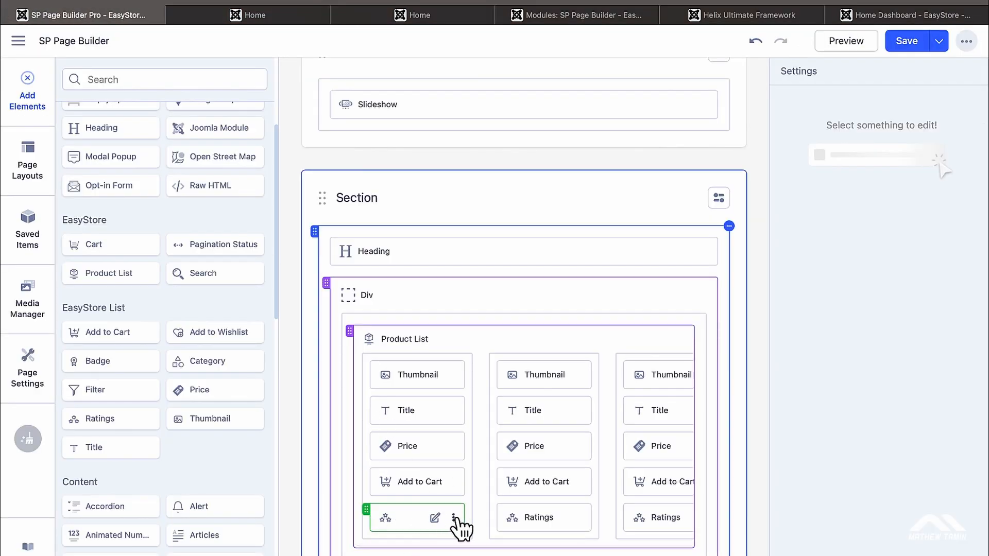
drag(459, 502, 465, 410)
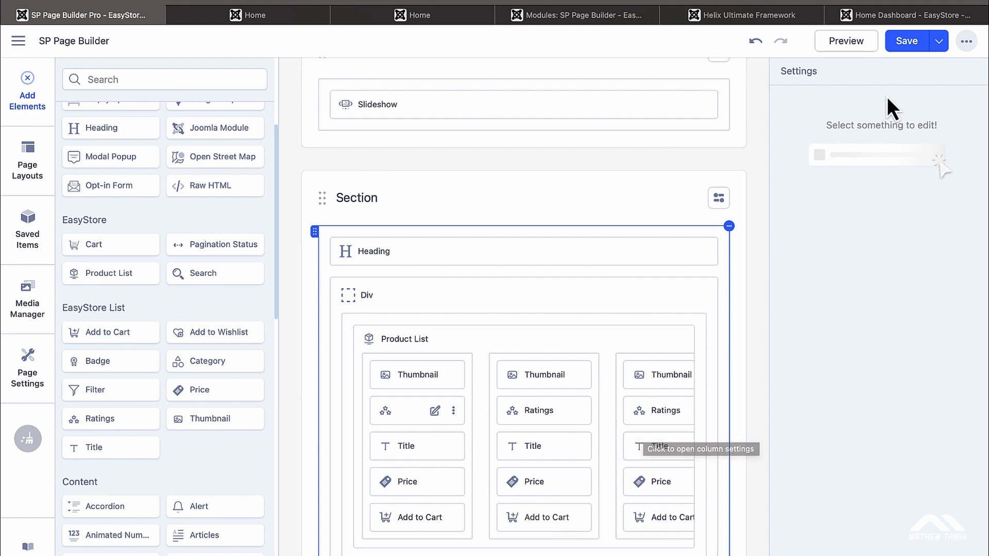
click(906, 44)
Step: Reload the front-end Home page and check where the ratings sit in the Latest Products cards
click(282, 20)
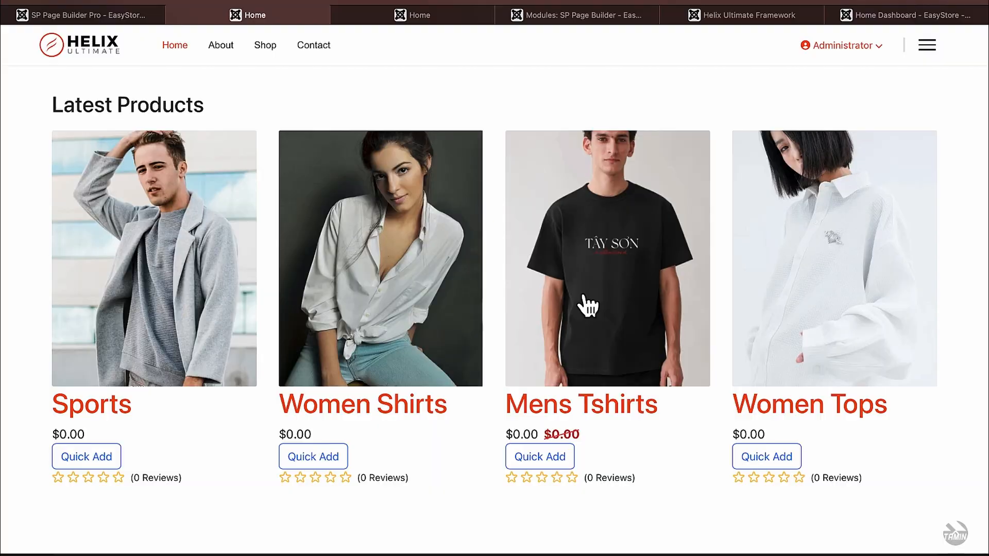
key(super+r)
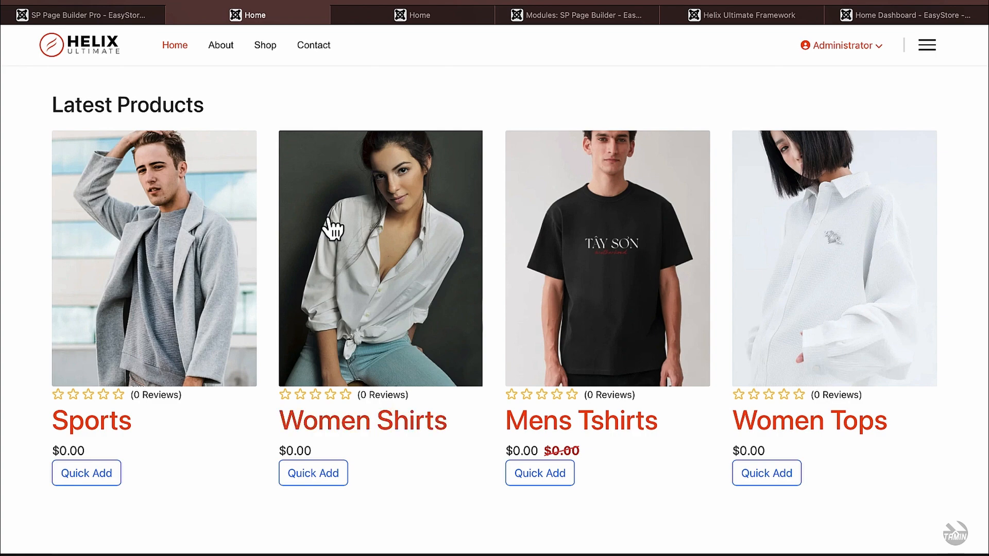
scroll(681, 419, up, 10)
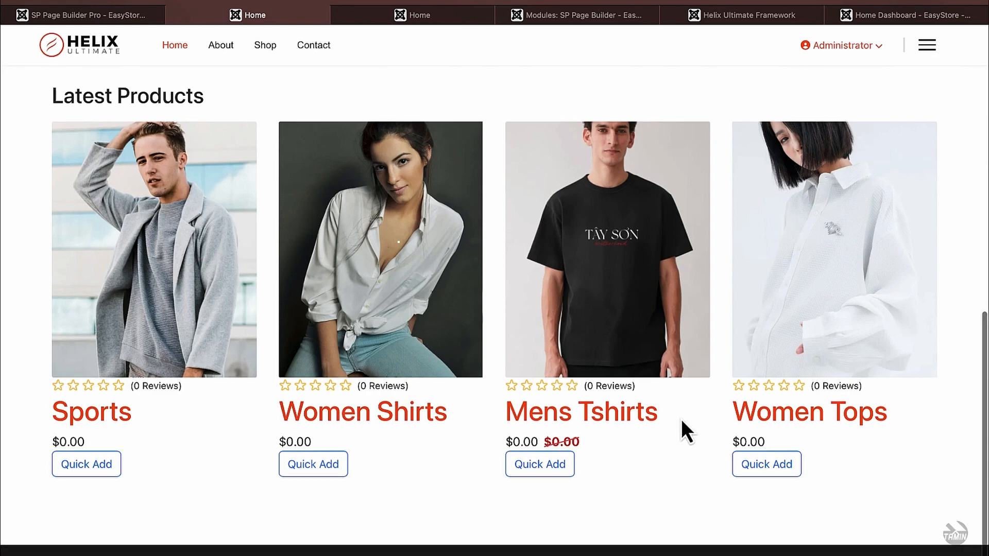
Step: Look over the front-end Home page, from the headphone slideshow and its Buy Now button to the Latest Products cards
scroll(681, 419, down, 10)
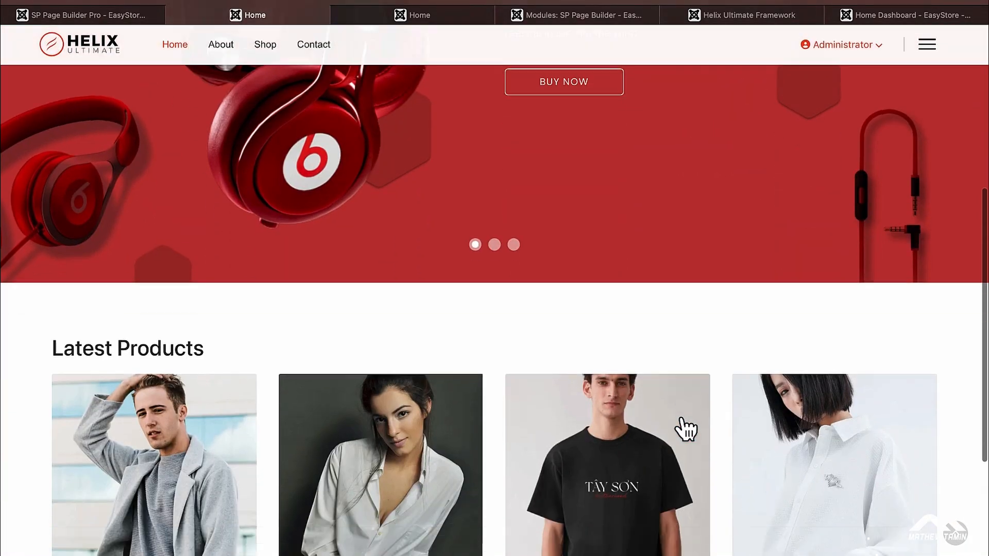
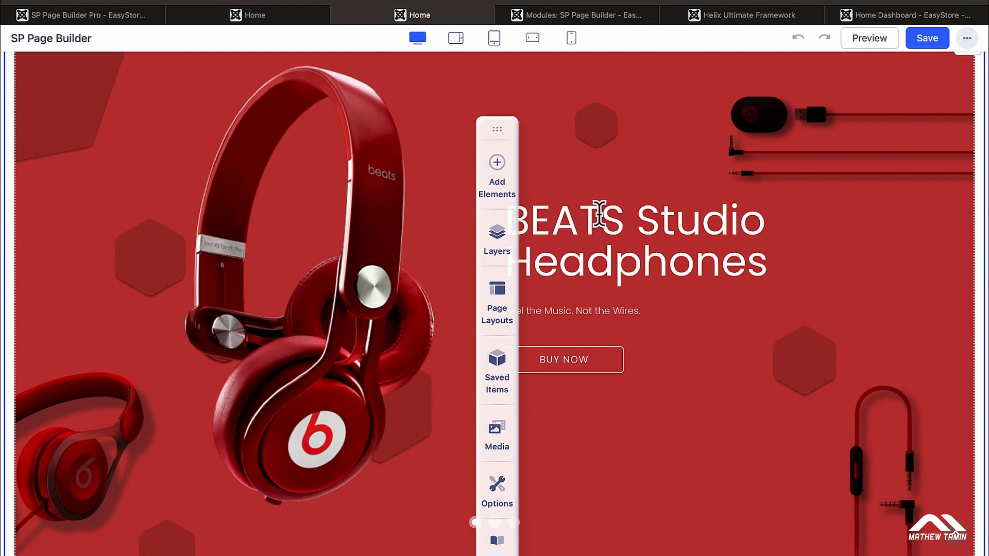
click(250, 20)
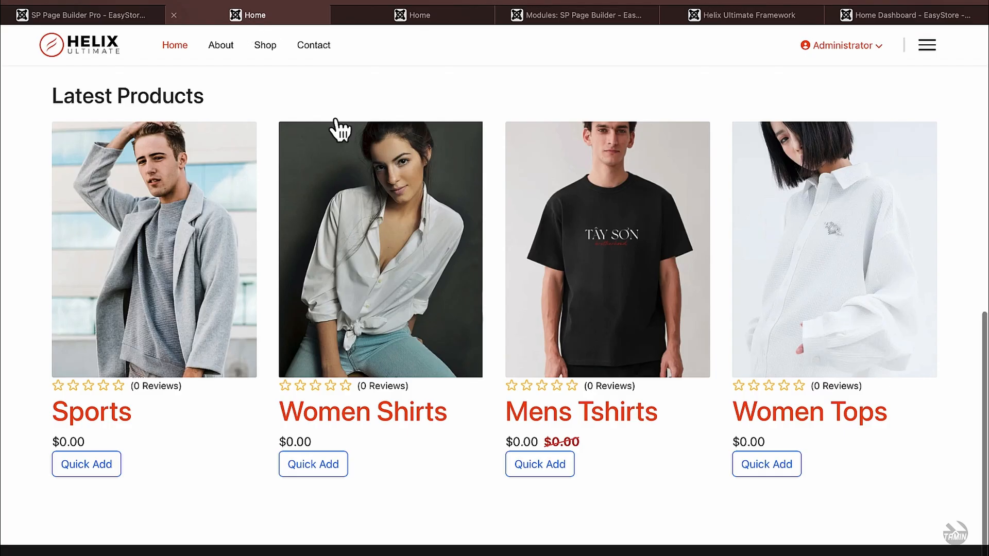
scroll(679, 253, up, 10)
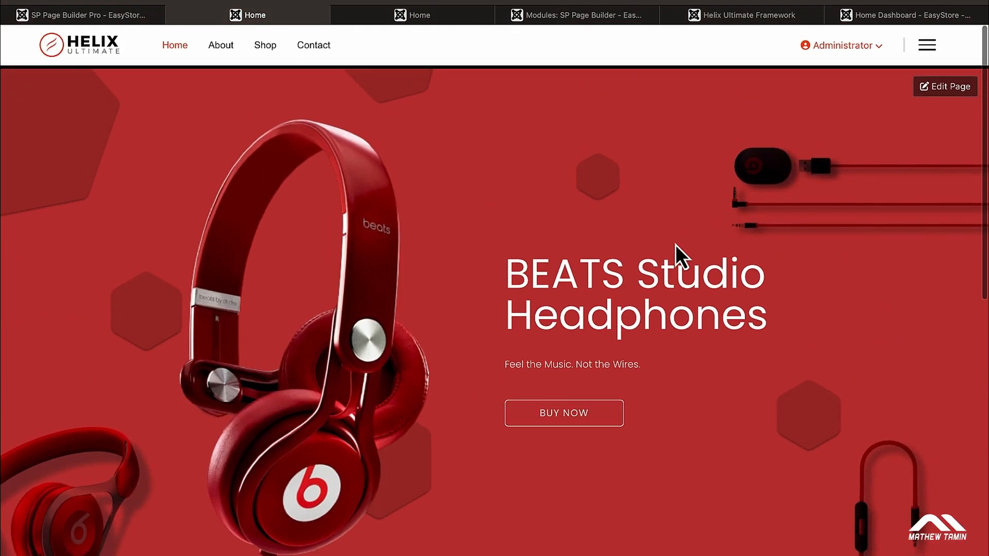
scroll(657, 286, down, 1)
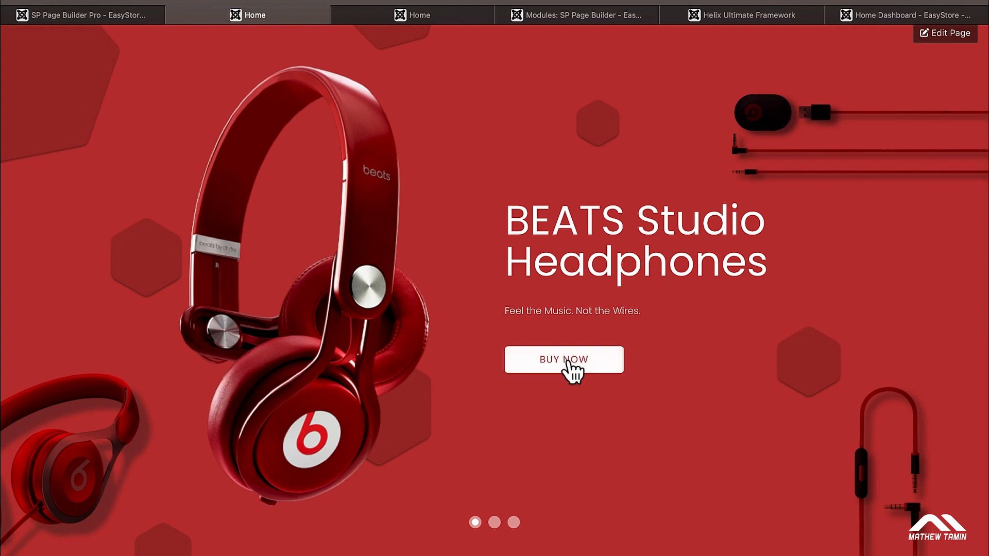
scroll(720, 344, down, 6)
scroll(718, 341, down, 1)
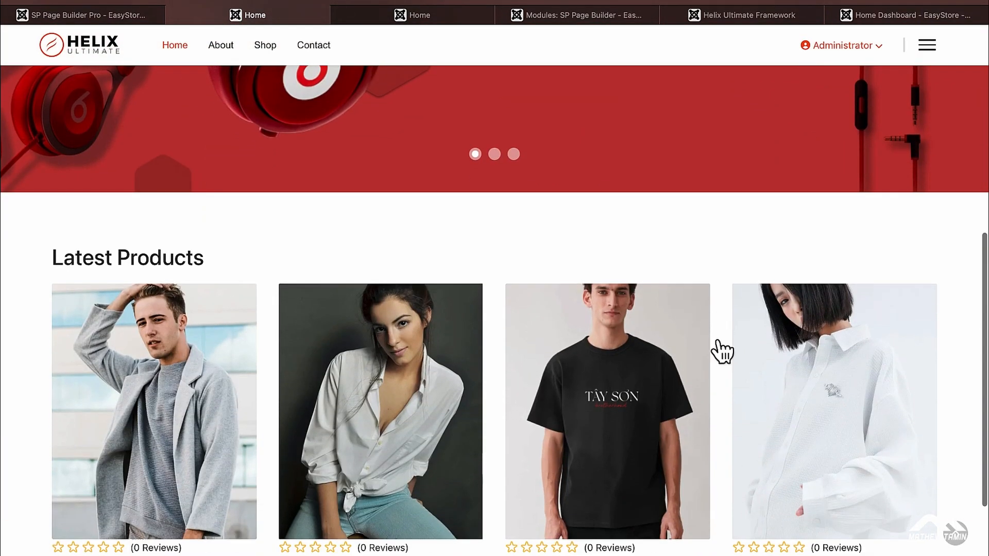
scroll(410, 351, down, 3)
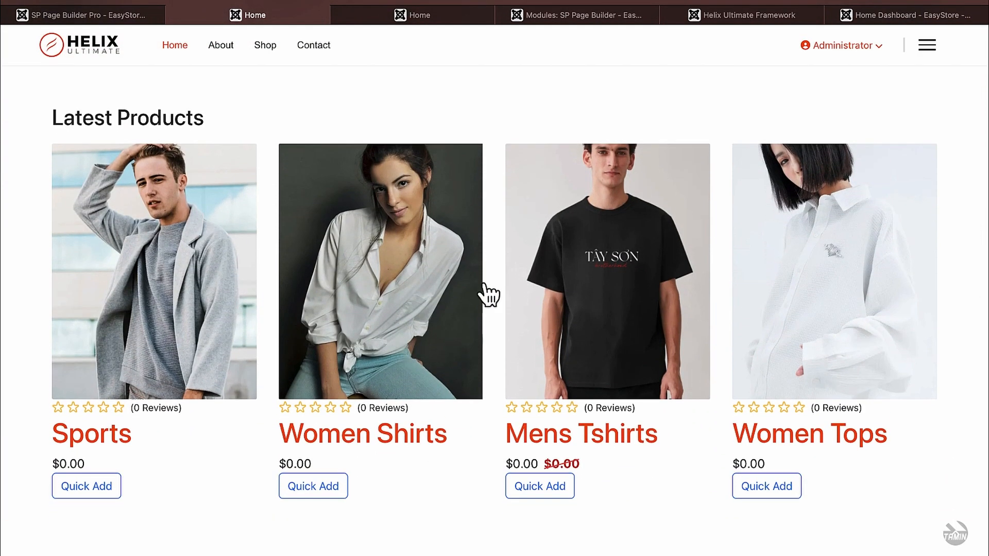
scroll(531, 370, down, 1)
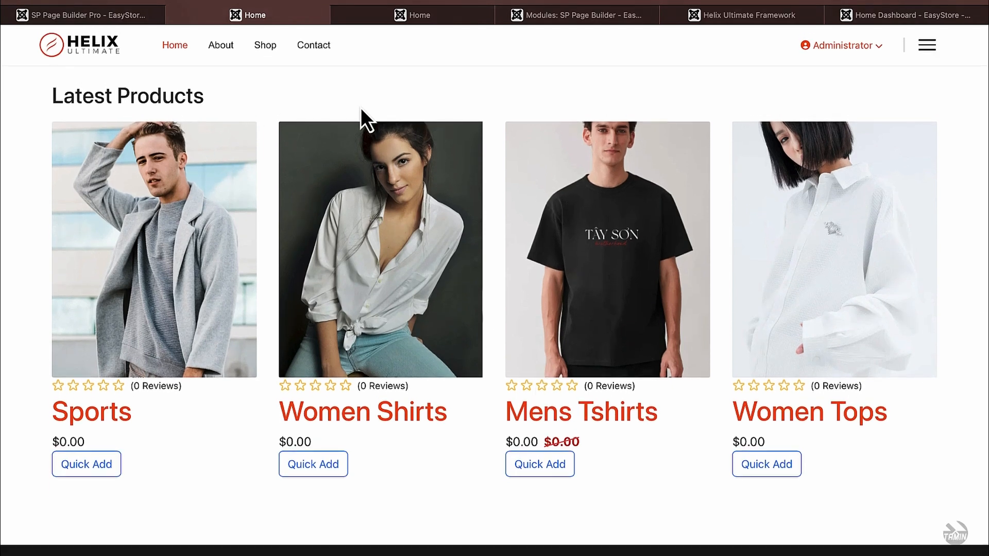
Step: Return to the backend page editor and duplicate the section that holds the Latest Products heading and Product List
click(104, 17)
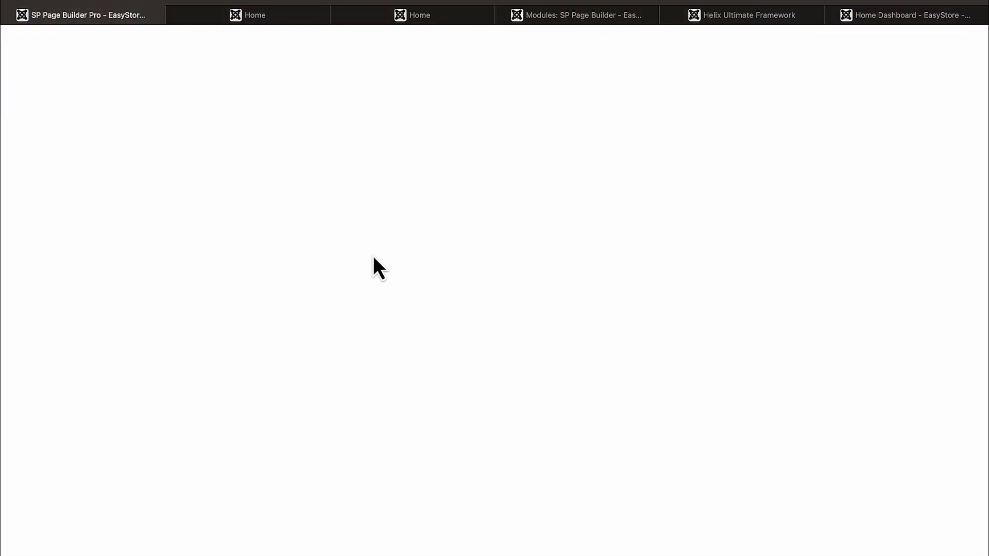
scroll(373, 258, down, 3)
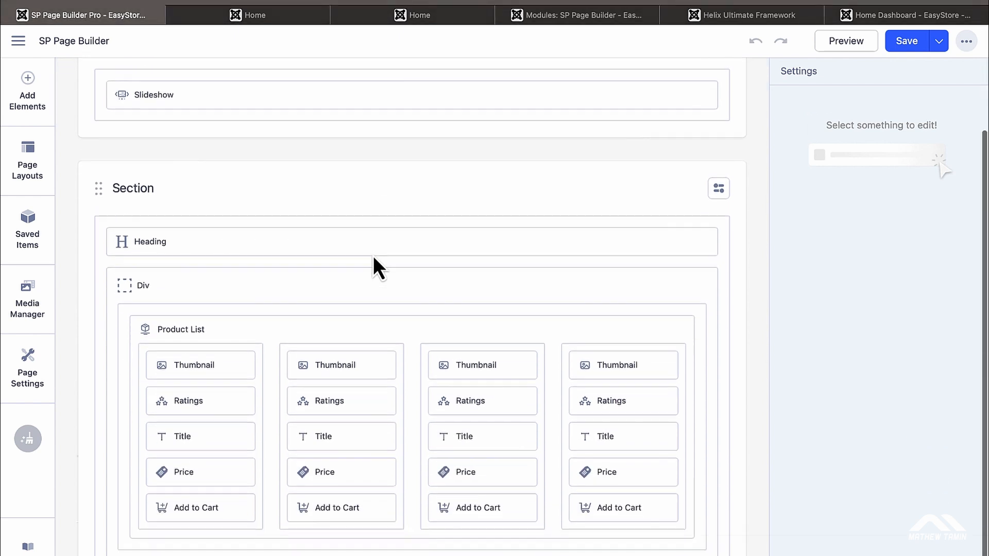
scroll(373, 255, down, 1)
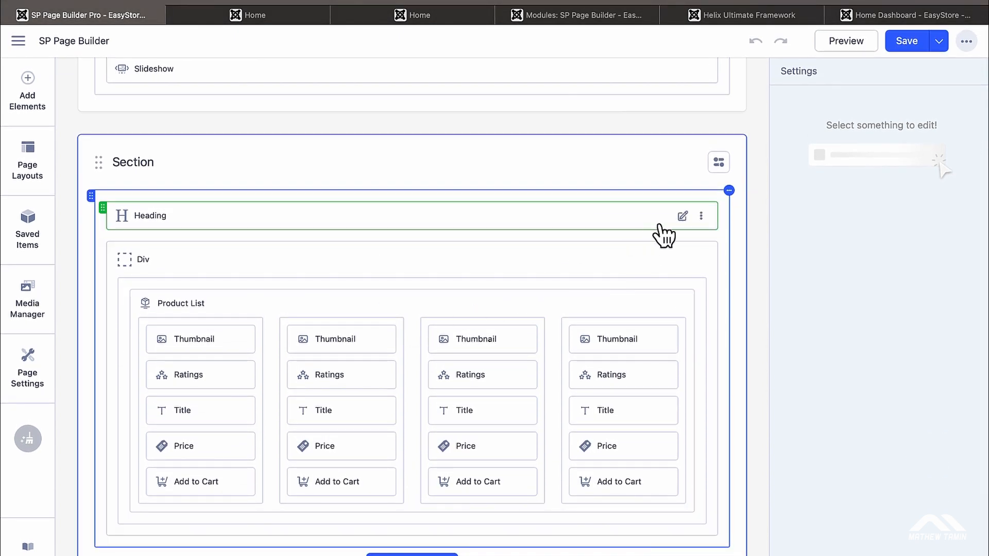
click(719, 164)
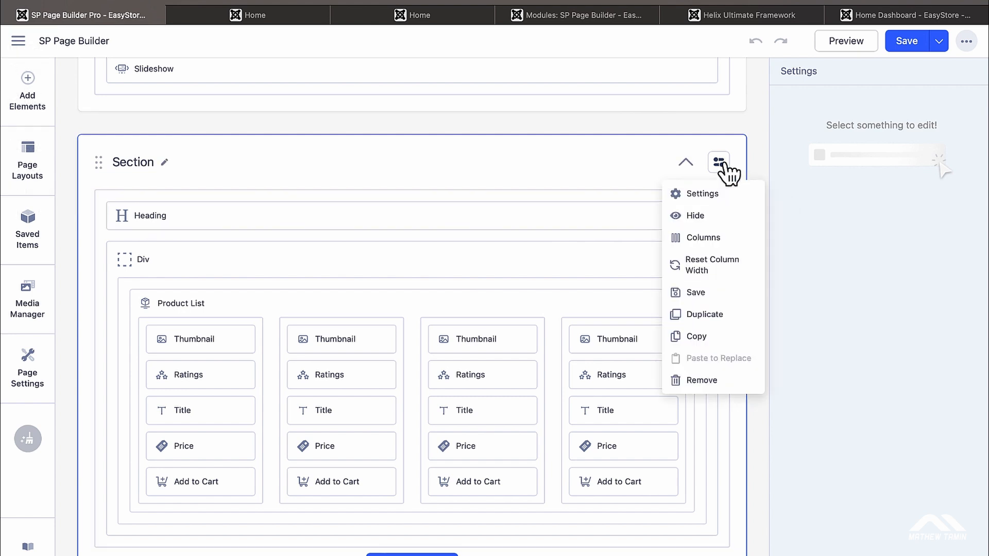
click(706, 315)
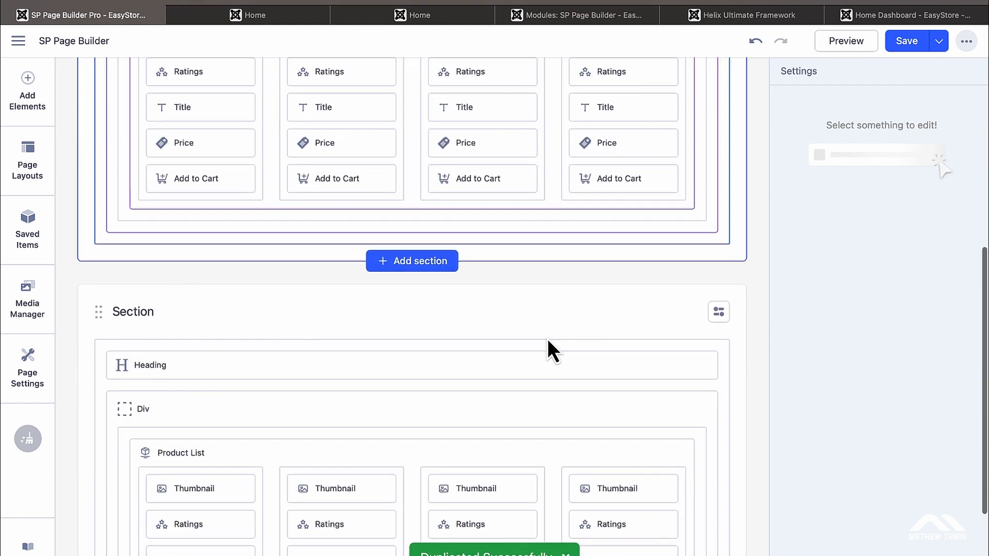
Step: Change the duplicated section's heading to "Featured Products" and save the page
click(185, 361)
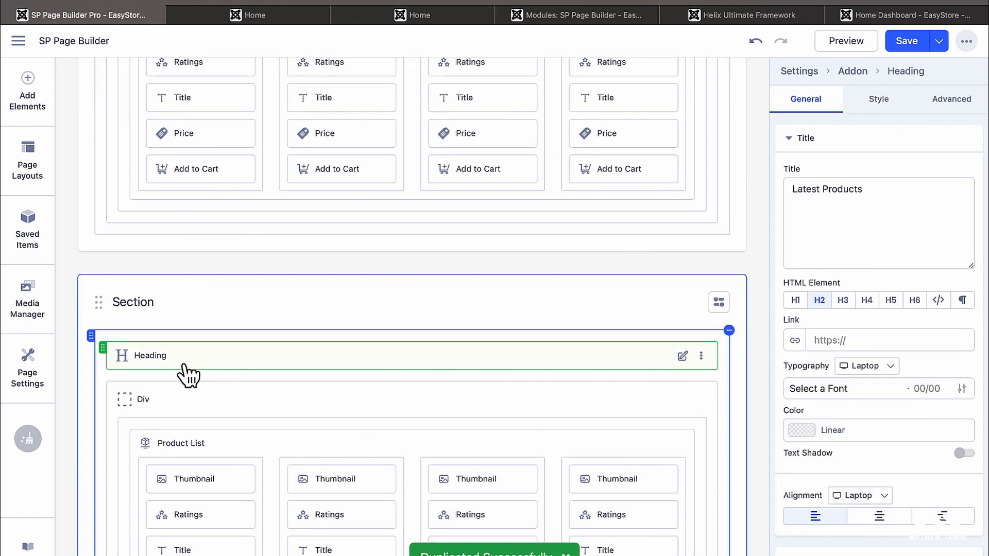
double_click(796, 189)
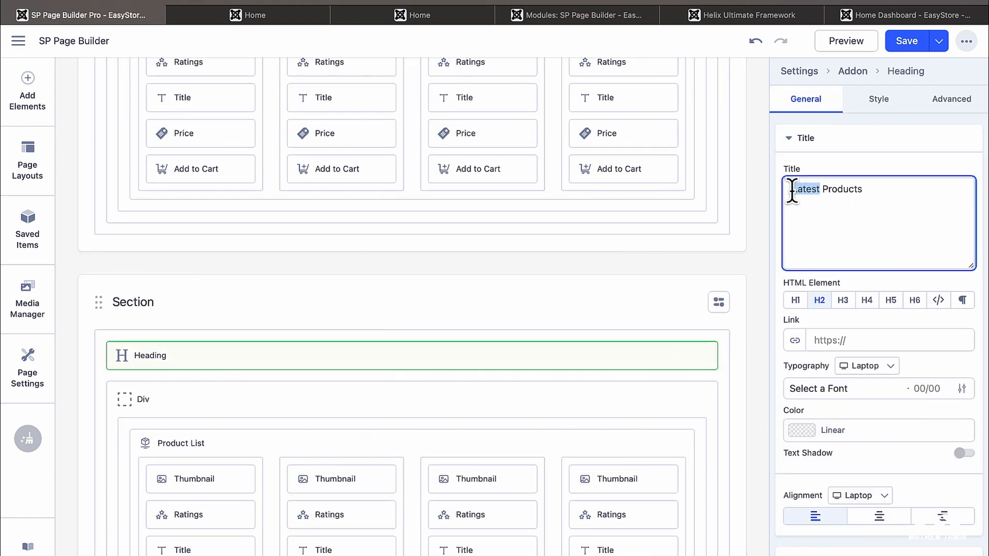
text(Featured)
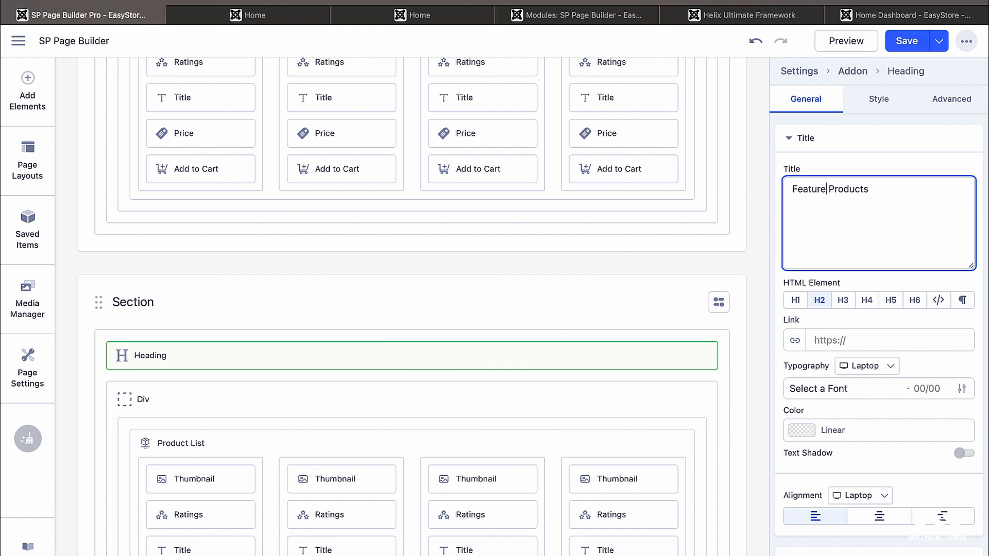
scroll(770, 261, down, 5)
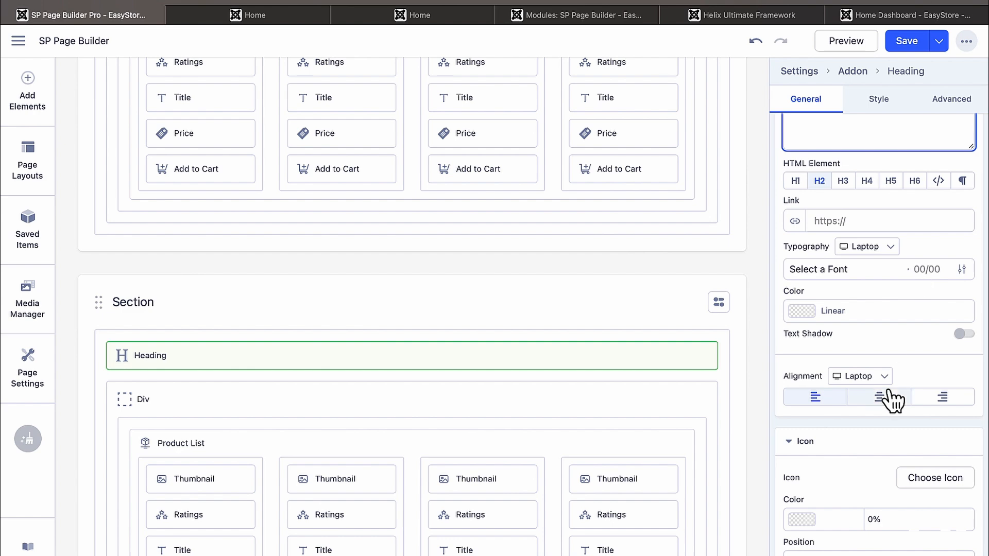
click(905, 41)
Step: Reload the front-end Home page and check the Featured Products section and its spacing below Latest Products
click(272, 22)
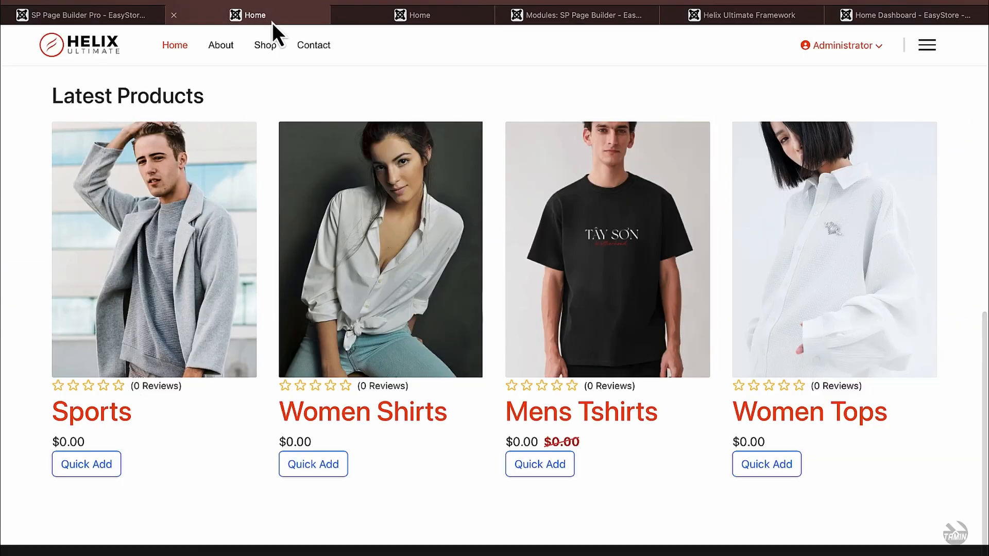
scroll(407, 126, up, 2)
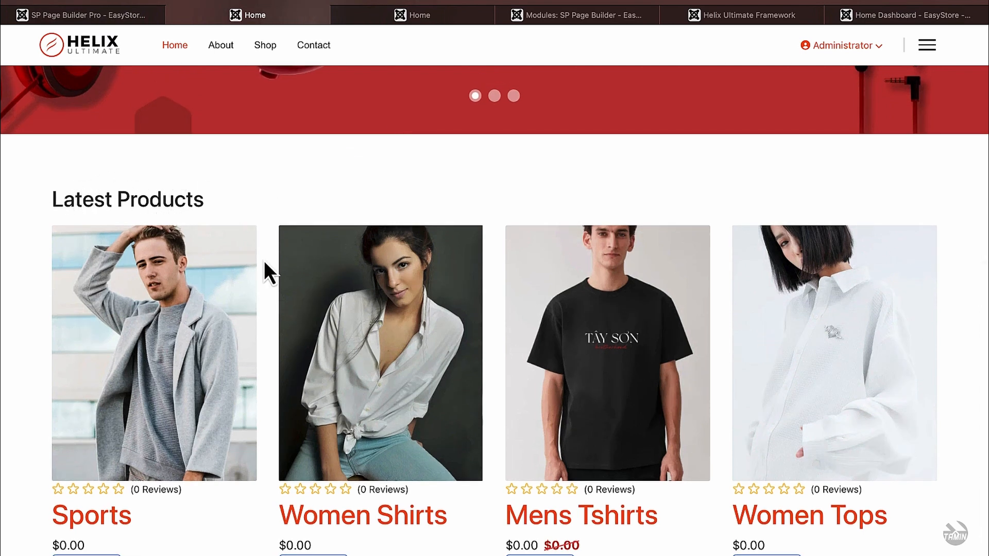
scroll(263, 260, down, 2)
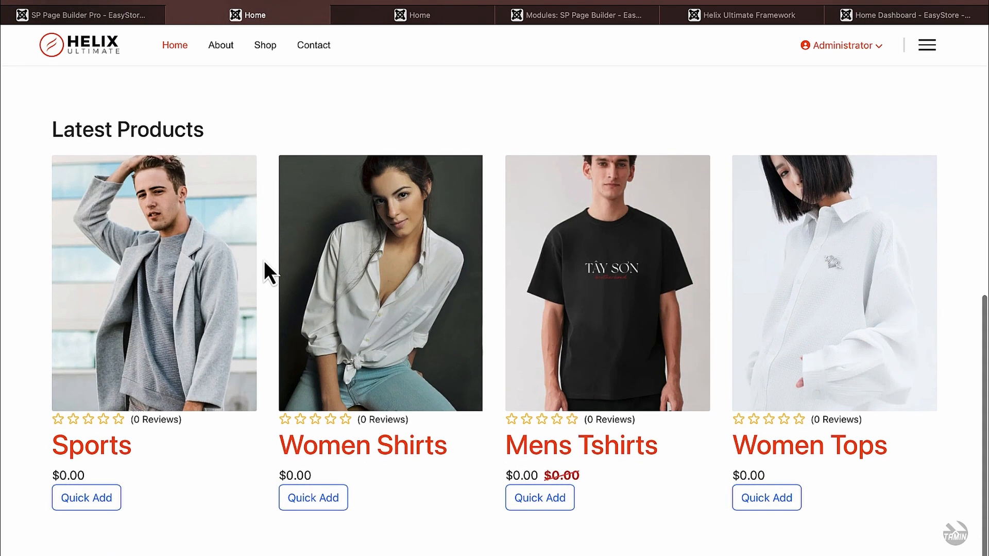
scroll(264, 260, up, 10)
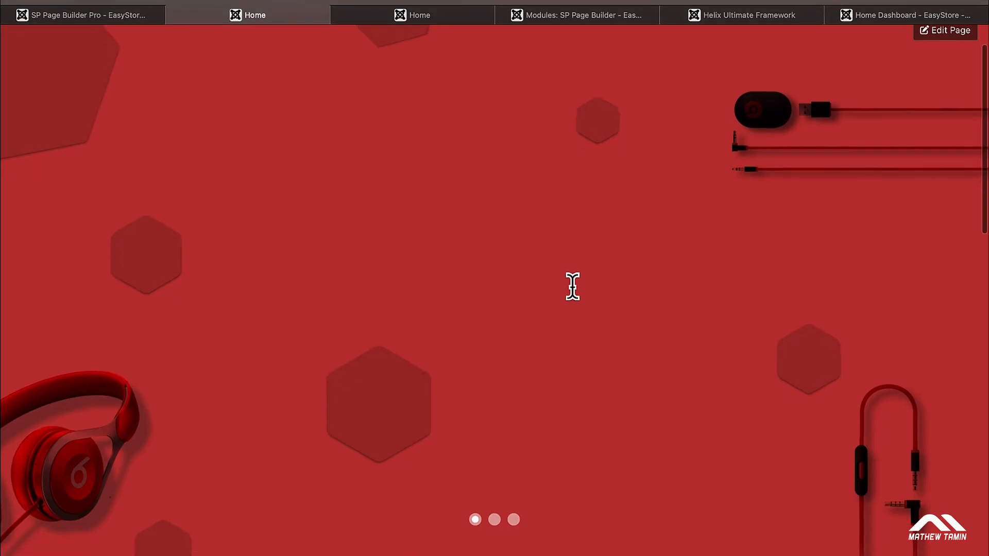
scroll(572, 287, down, 5)
scroll(572, 287, down, 8)
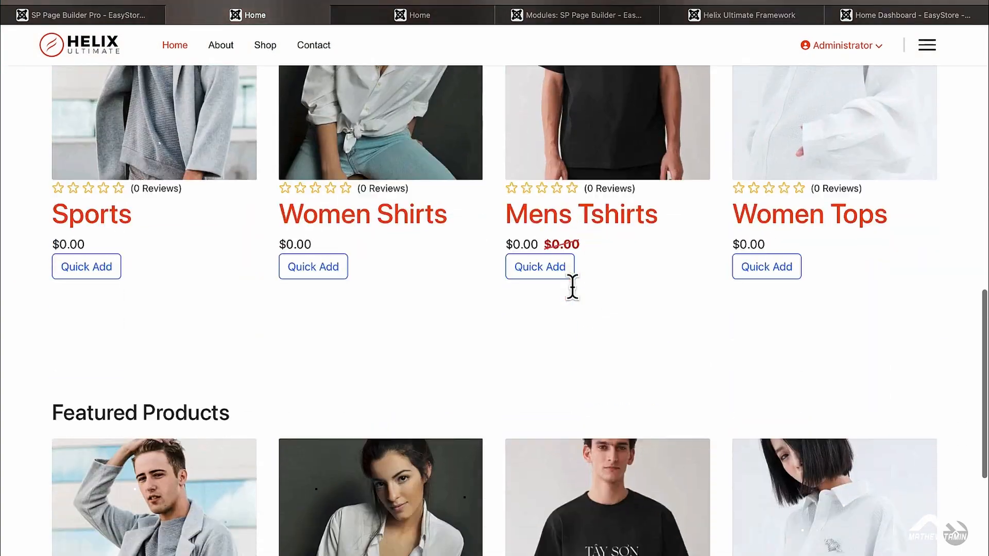
scroll(572, 286, down, 3)
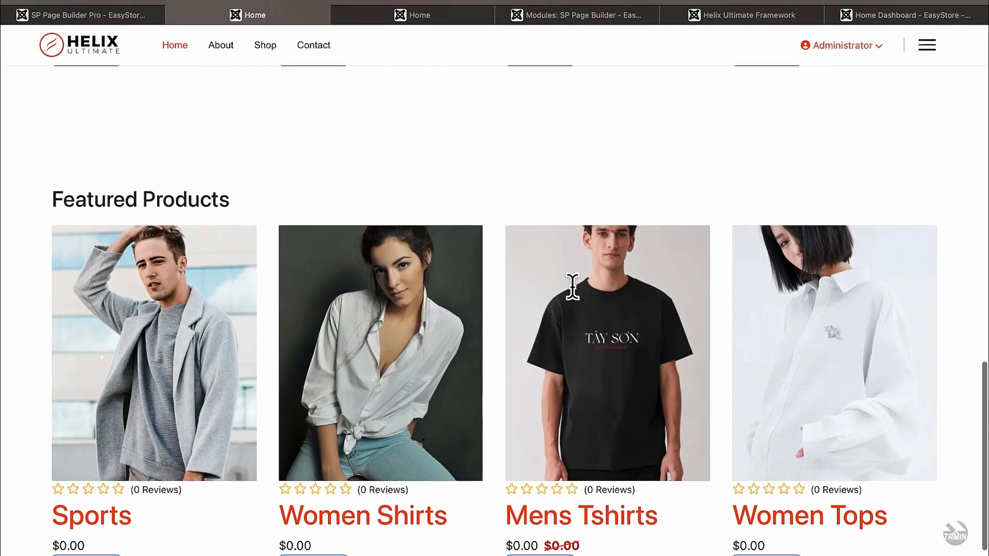
scroll(572, 286, up, 4)
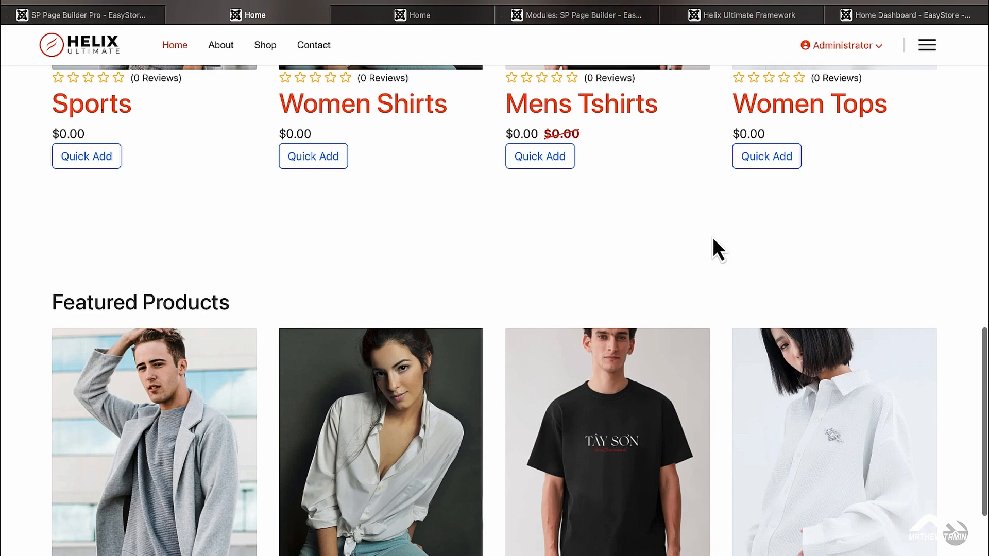
scroll(712, 237, up, 16)
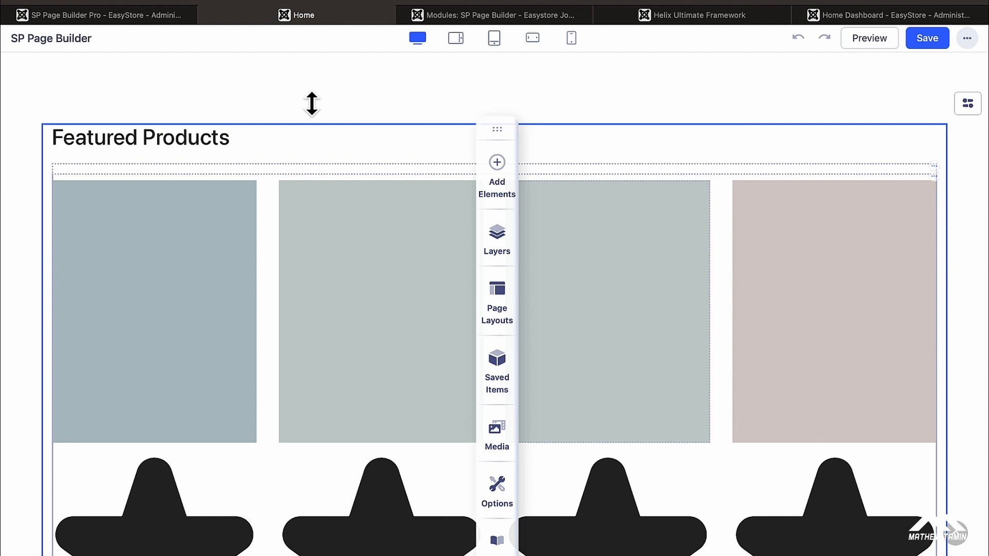
Step: In the front-end page editor, shrink the padding between the Latest Products and Featured Products sections and save the page
mouse_move(235, 109)
scroll(235, 109, up, 1)
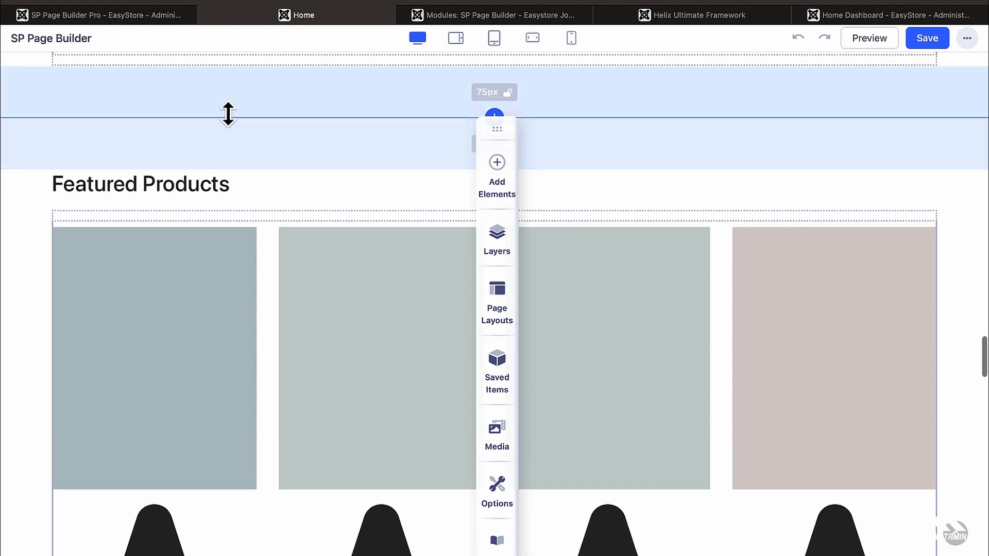
drag(233, 141, 260, 103)
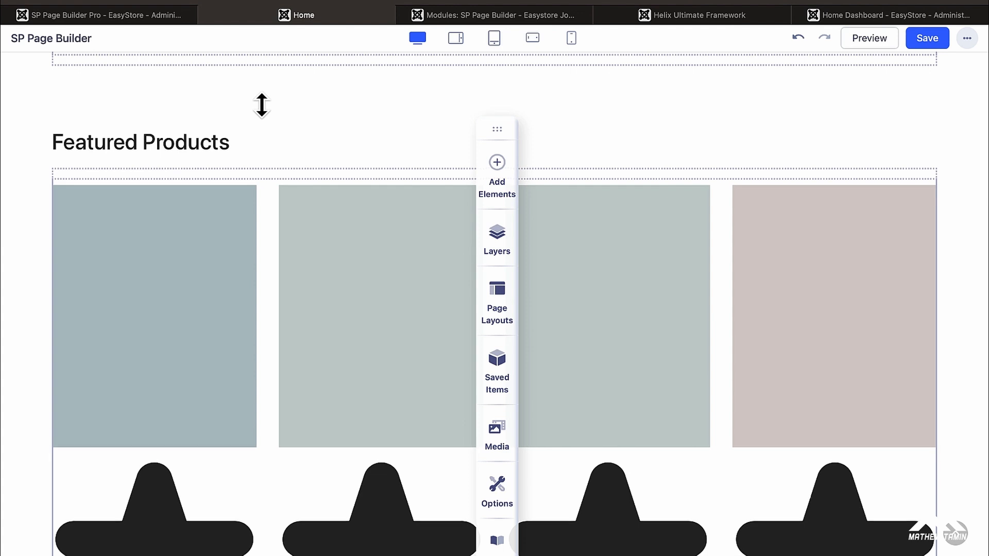
scroll(304, 139, up, 2)
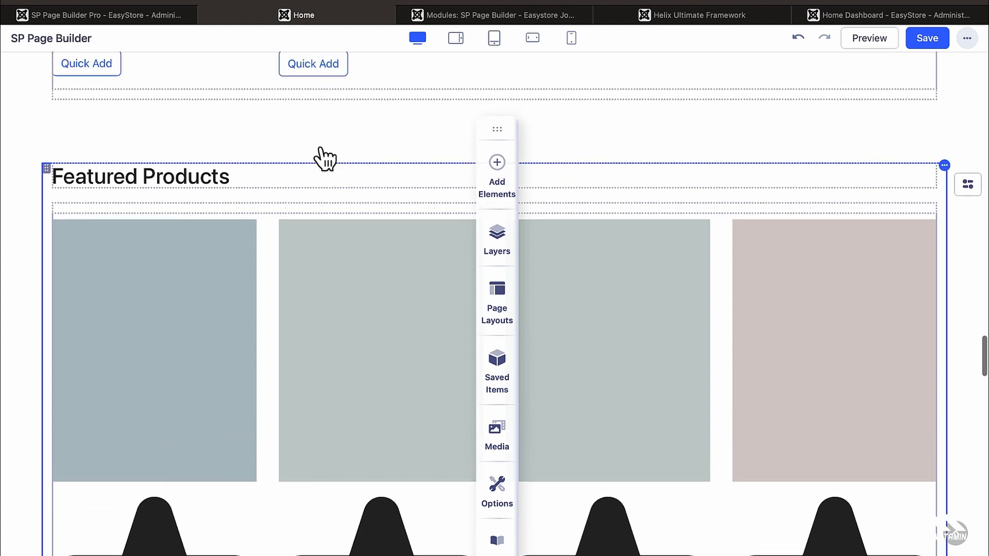
drag(302, 117, 304, 94)
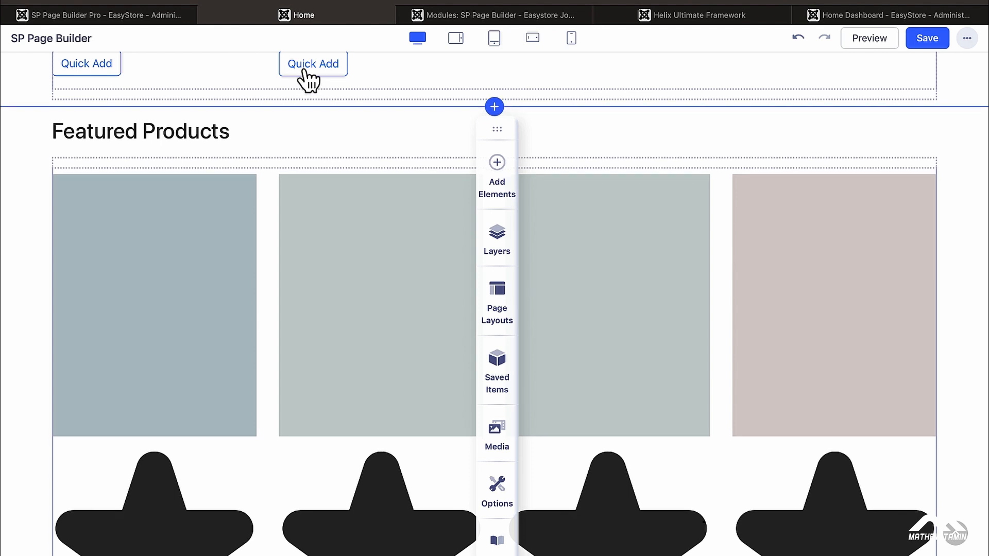
click(923, 43)
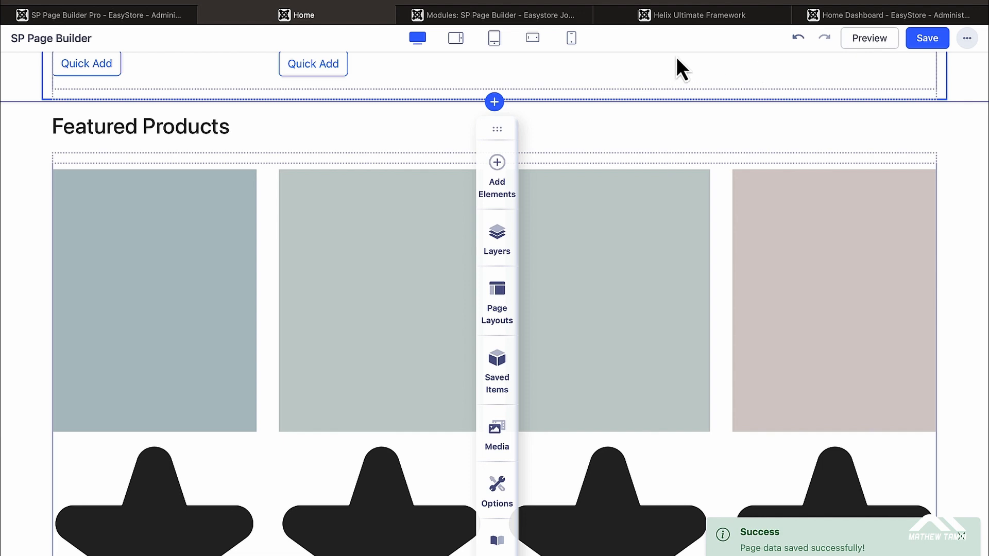
Step: Preview the Home page and review the spacing and cards of the Latest Products and Featured Products sections
click(872, 42)
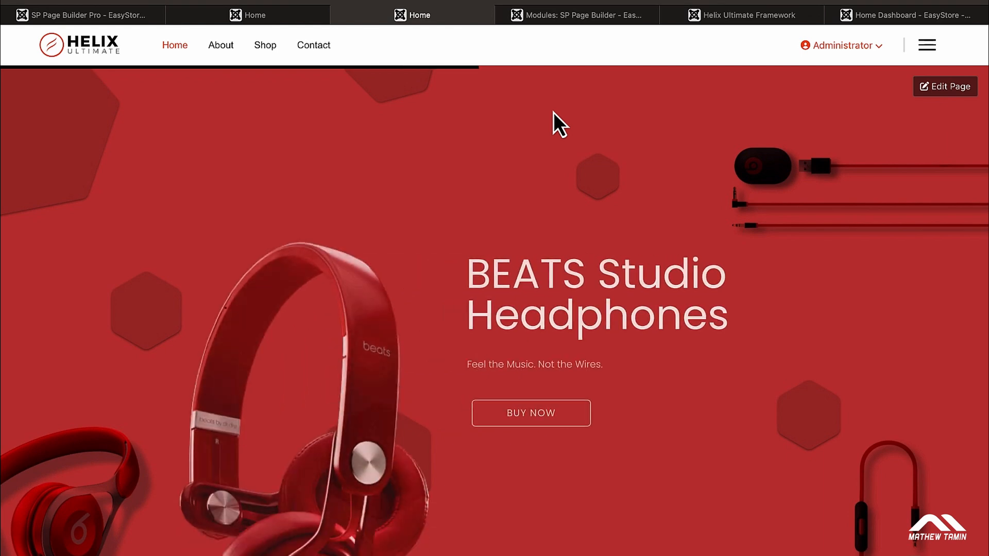
scroll(553, 112, down, 10)
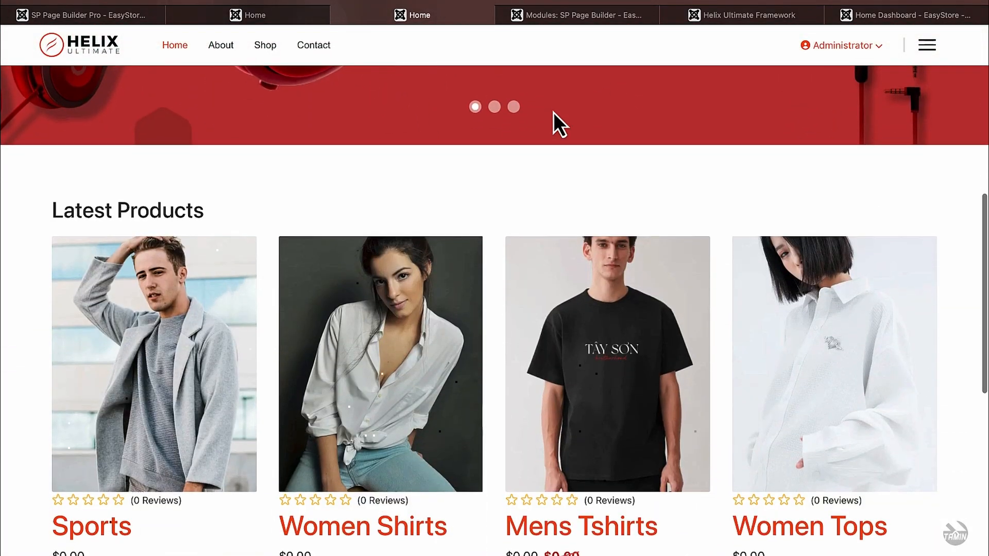
scroll(553, 112, down, 5)
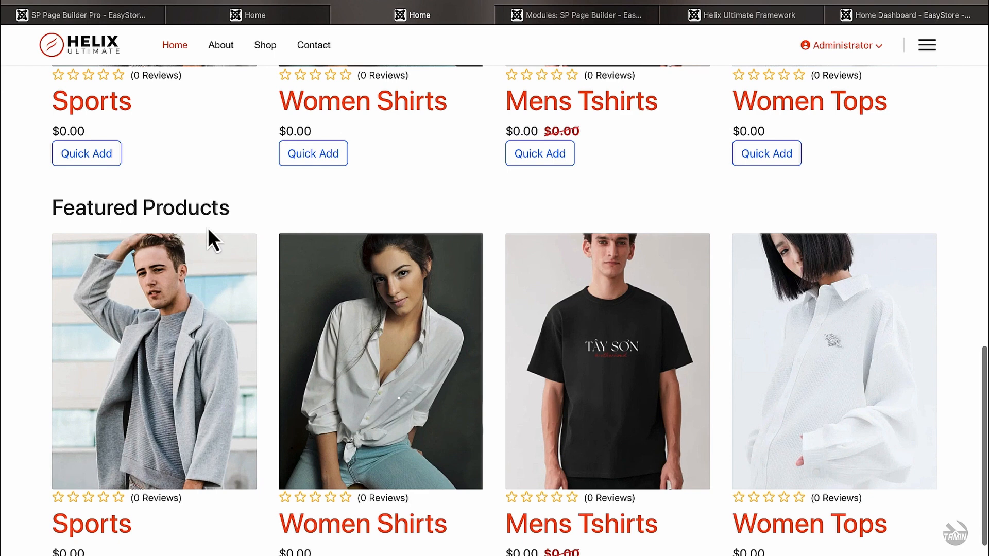
scroll(332, 322, down, 1)
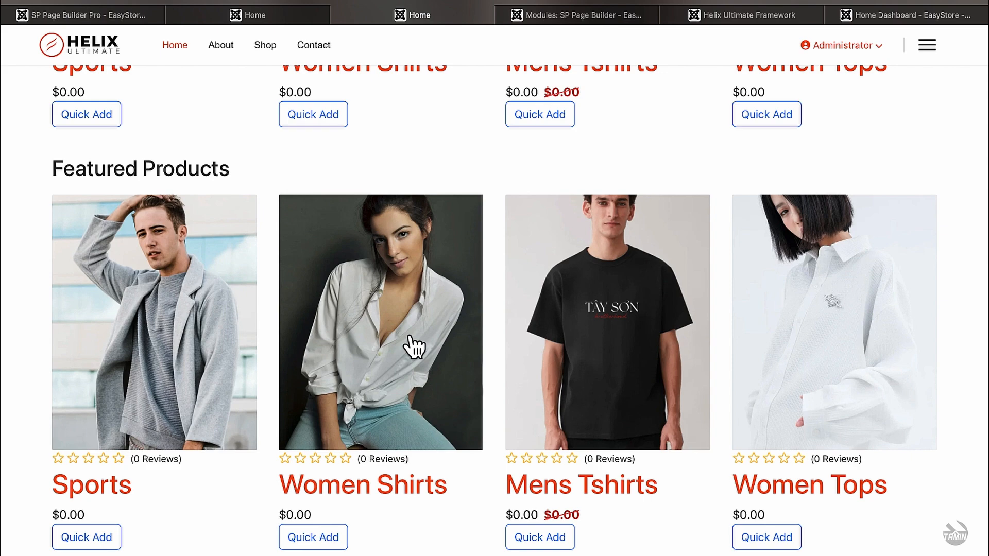
scroll(412, 348, up, 8)
scroll(331, 261, down, 2)
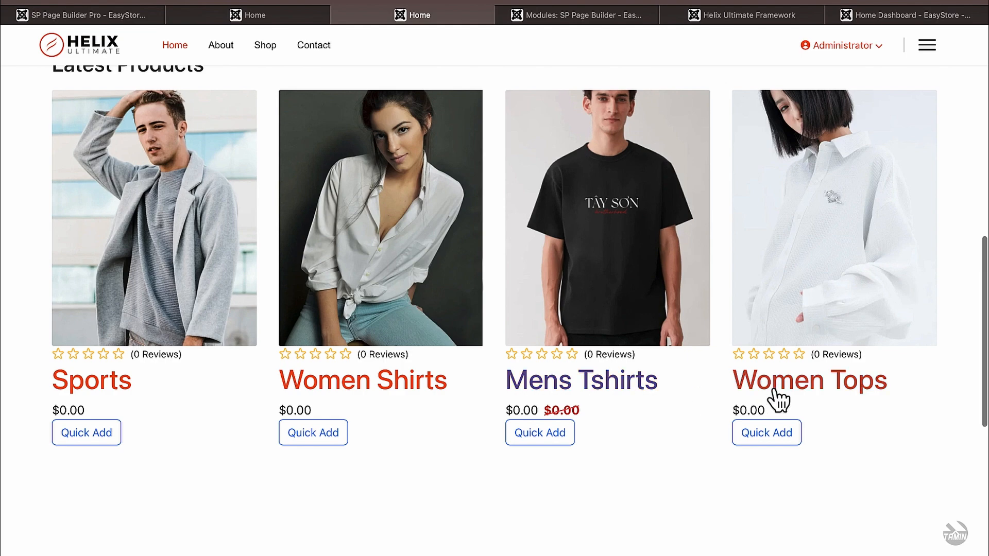
Step: In the back-end page editor, set the product Title's HTML element in the Latest Products list to H3 and save the page
scroll(808, 399, down, 8)
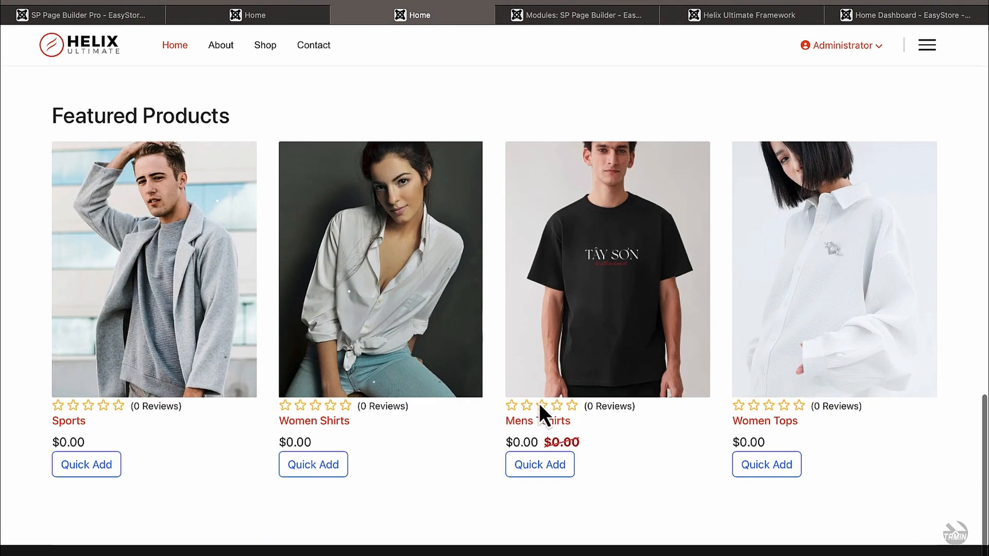
scroll(598, 432, up, 6)
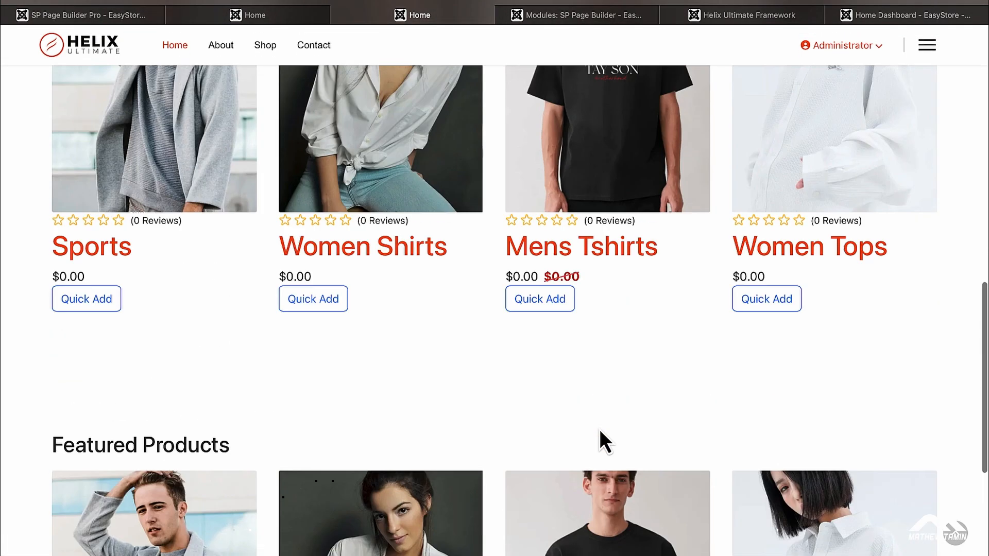
click(87, 20)
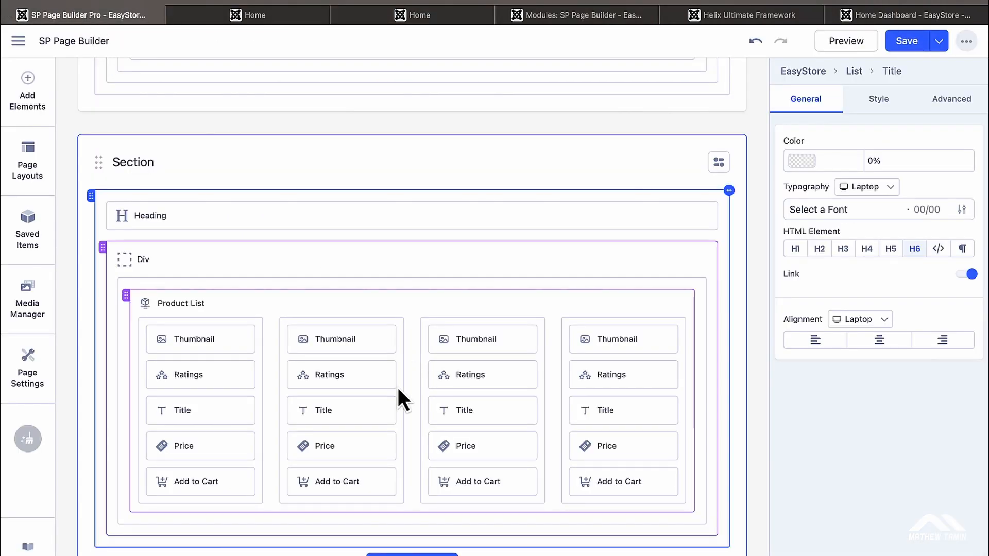
scroll(397, 387, down, 3)
scroll(398, 388, up, 1)
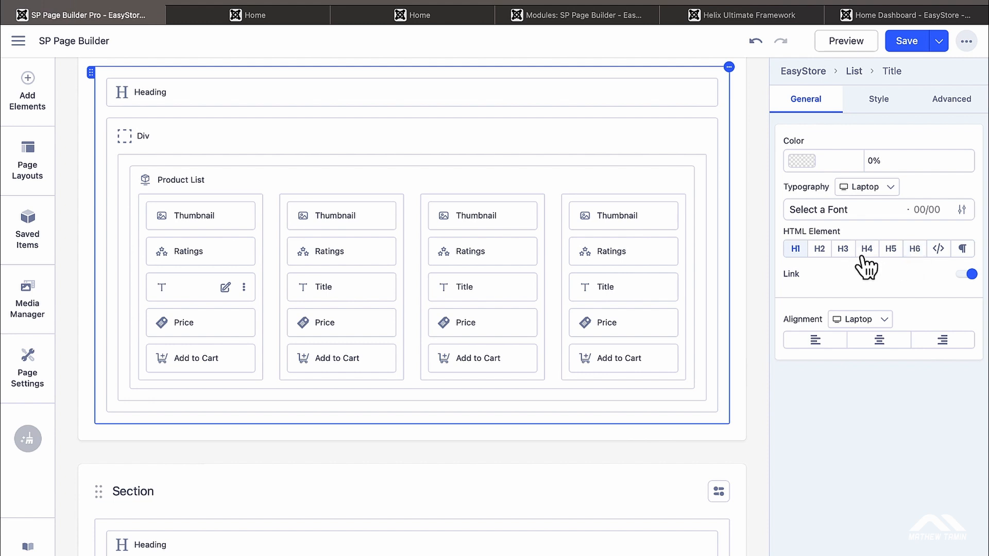
click(842, 250)
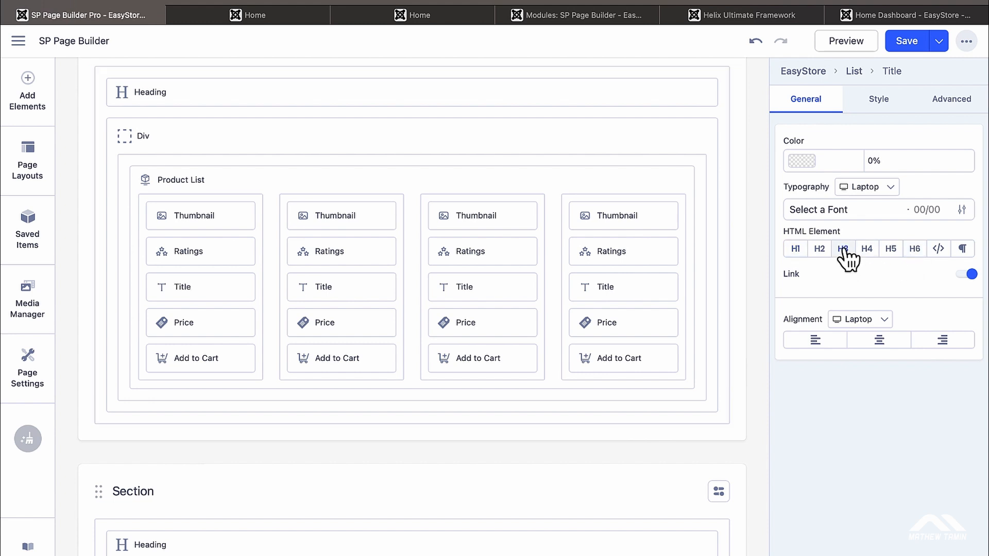
click(907, 41)
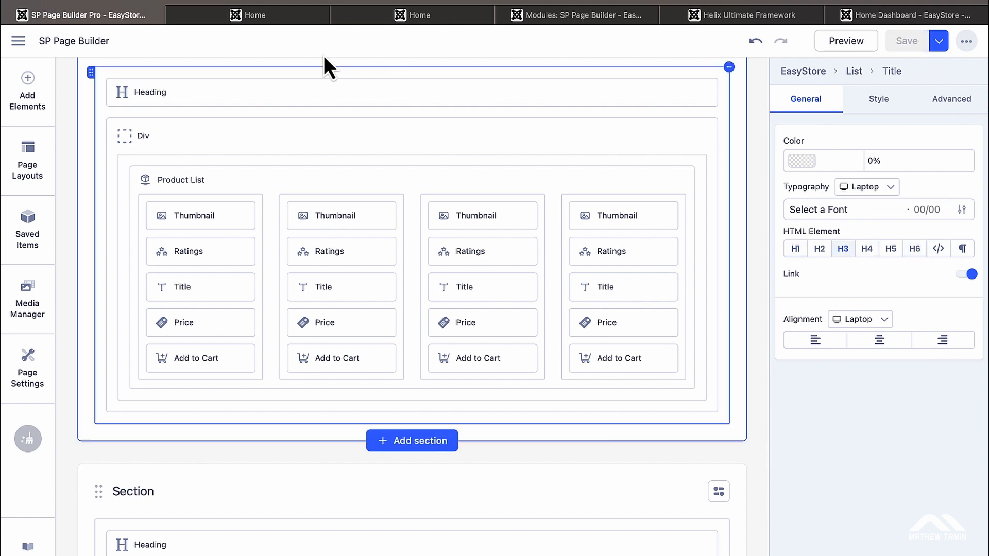
Step: Reload the front-end Home page and compare the product title sizes in the Latest Products and Featured Products sections
click(420, 15)
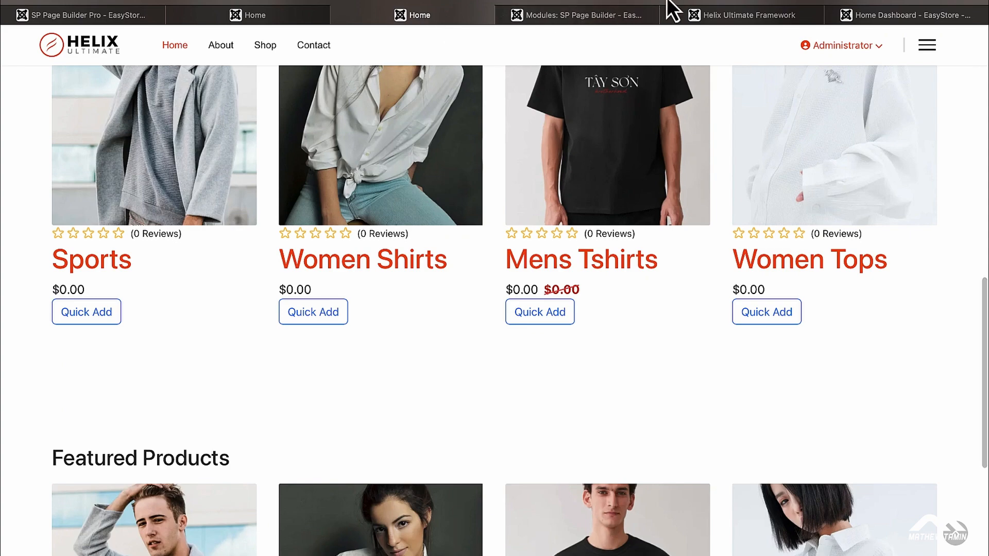
key(super+r)
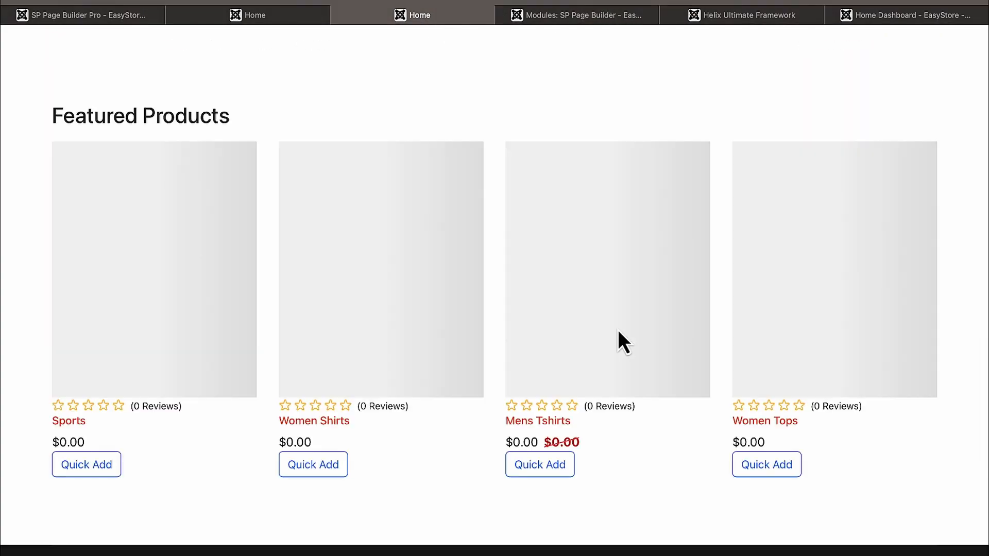
scroll(617, 329, down, 2)
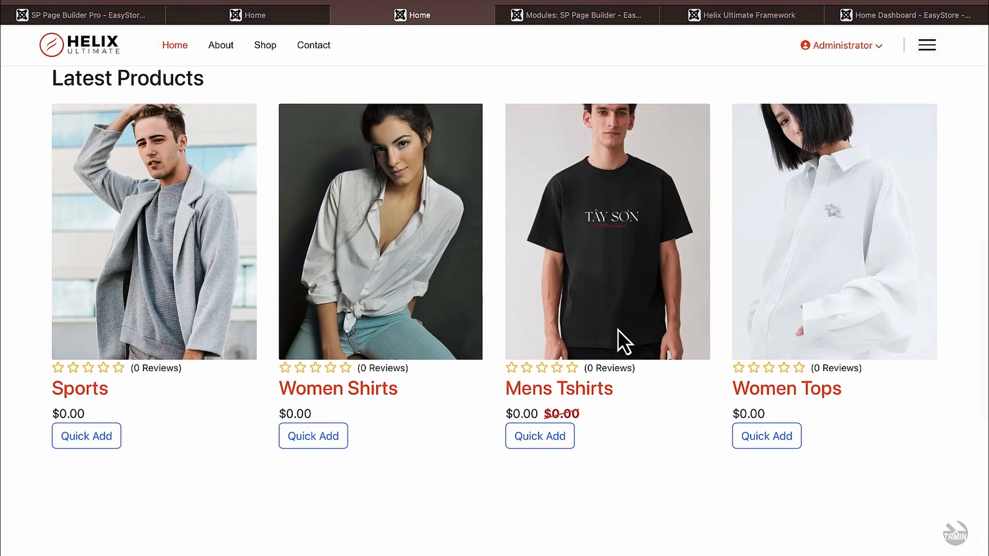
scroll(617, 330, down, 1)
Step: In the front-end page editor, try H4, H5 and H6 for the Latest Products list's product Title, ending on H3
click(117, 18)
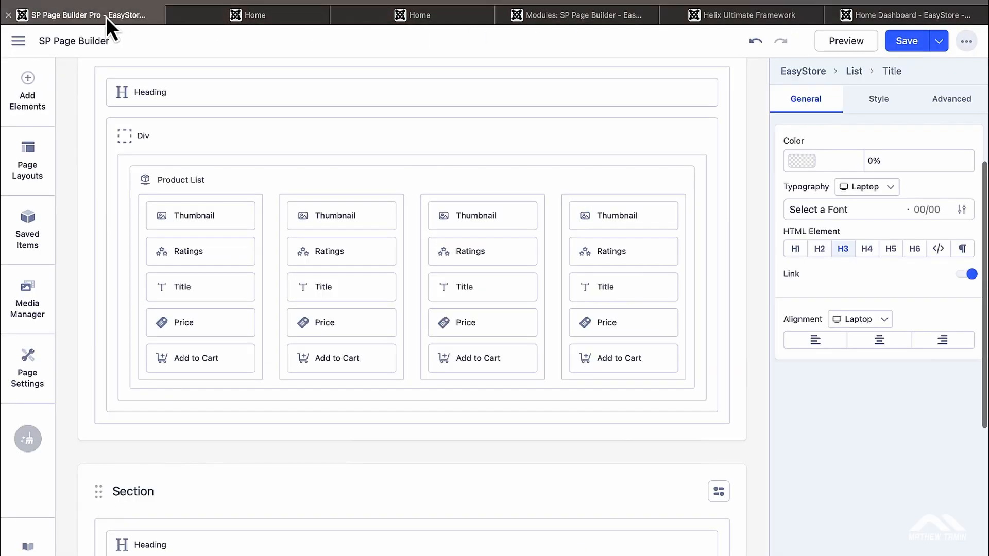
click(265, 19)
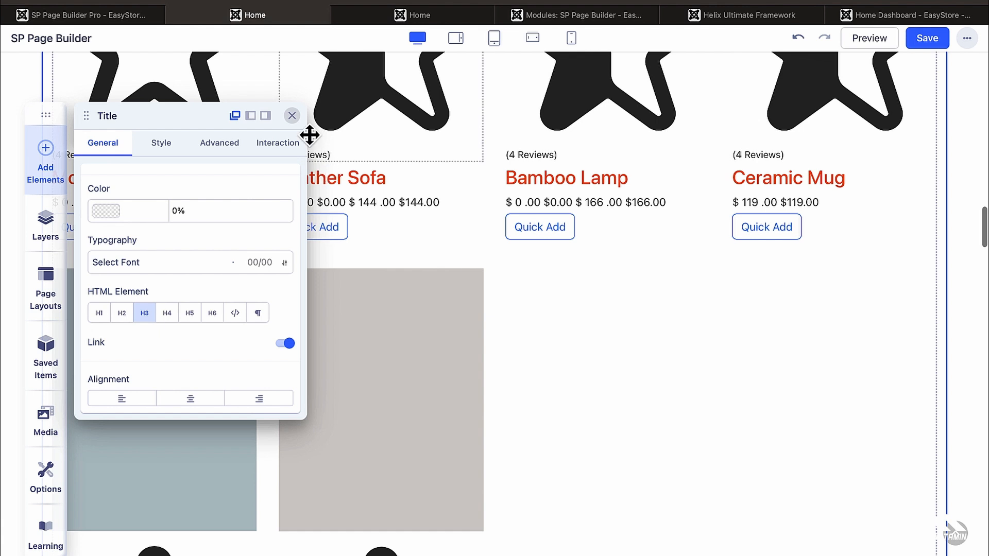
click(291, 115)
scroll(546, 269, up, 1)
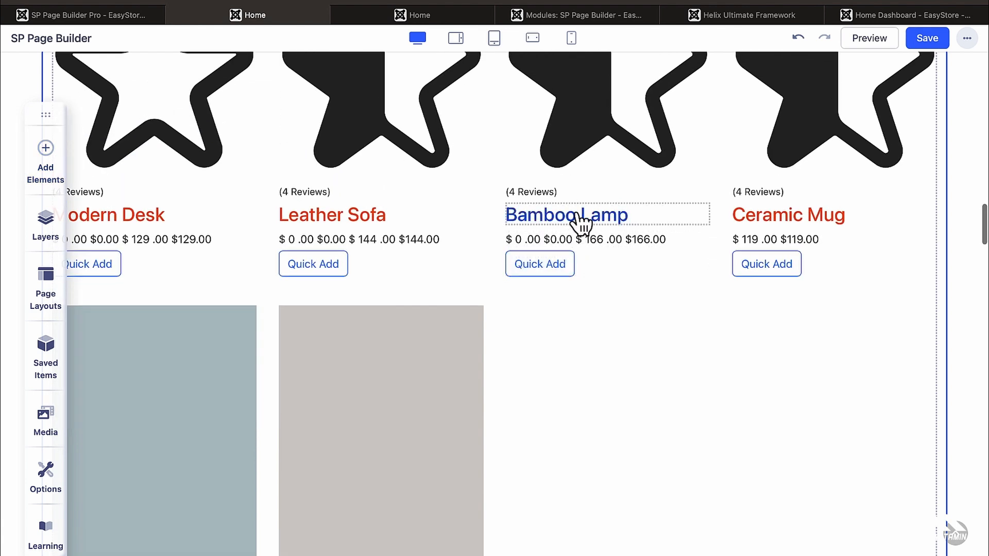
click(644, 225)
click(167, 314)
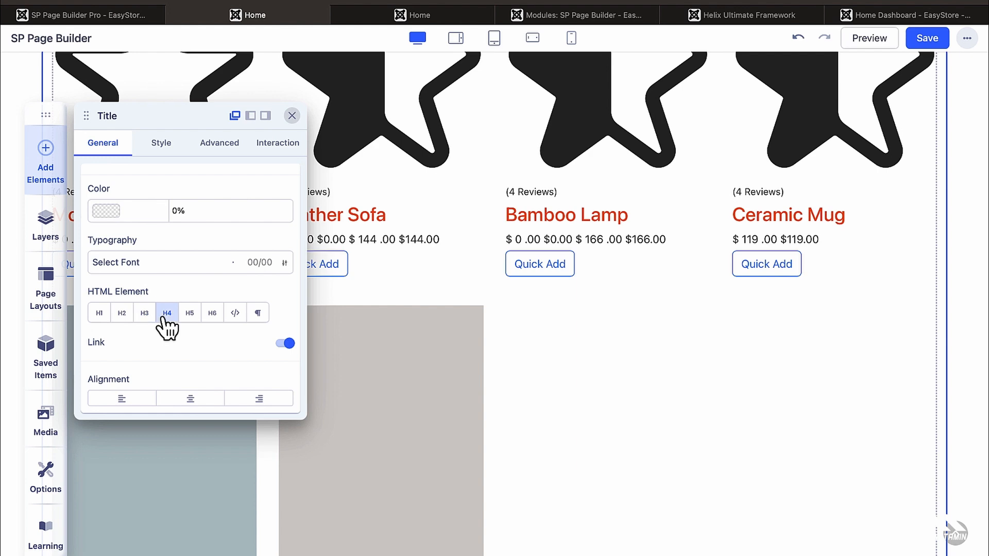
click(190, 313)
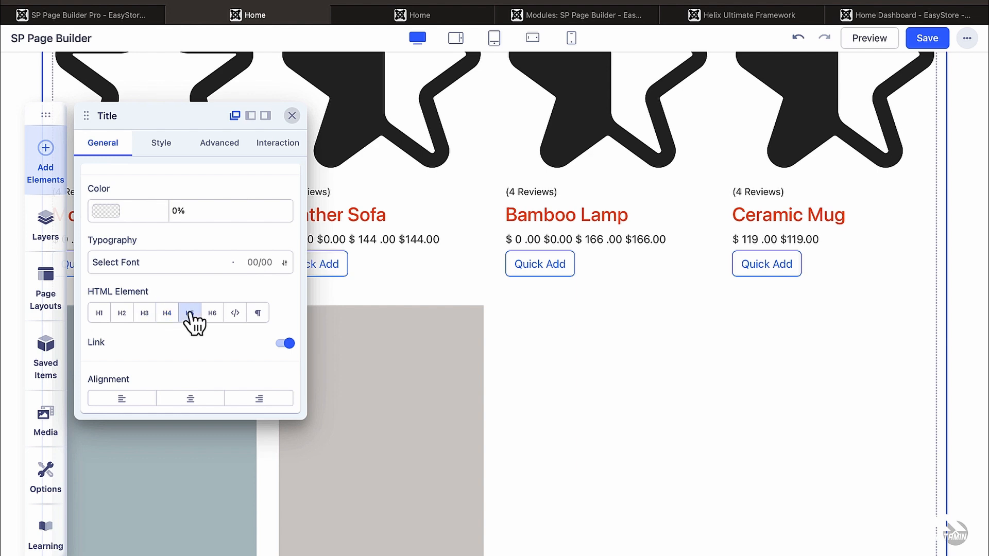
click(212, 314)
click(144, 314)
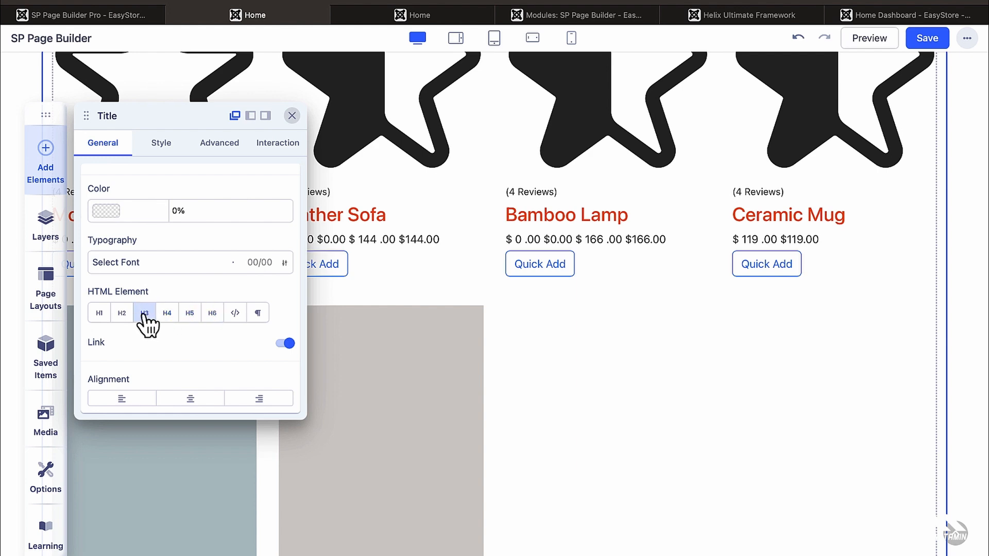
Step: Inspect the Featured Products cards in the editor and try H6 in the open Title settings before reselecting H3
scroll(663, 410, down, 15)
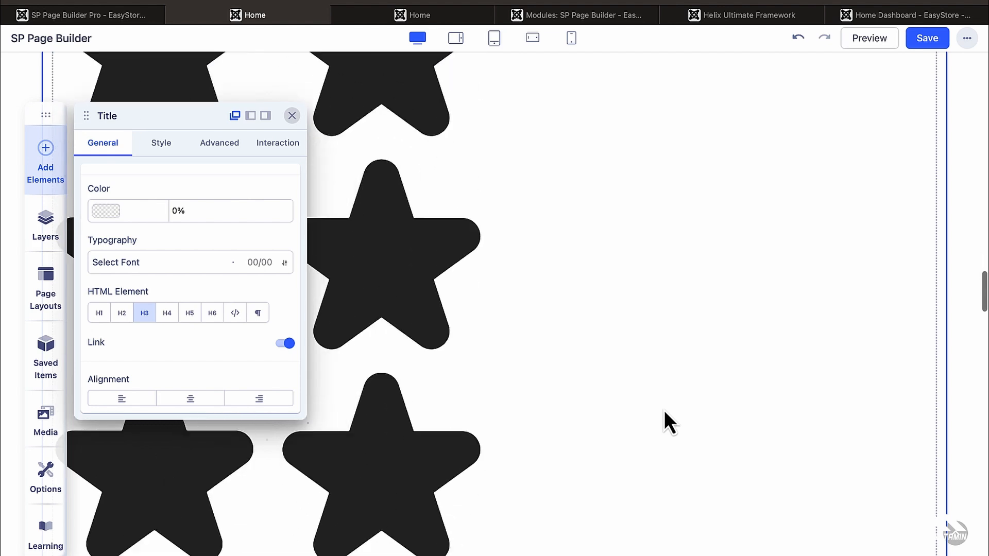
scroll(664, 419, down, 5)
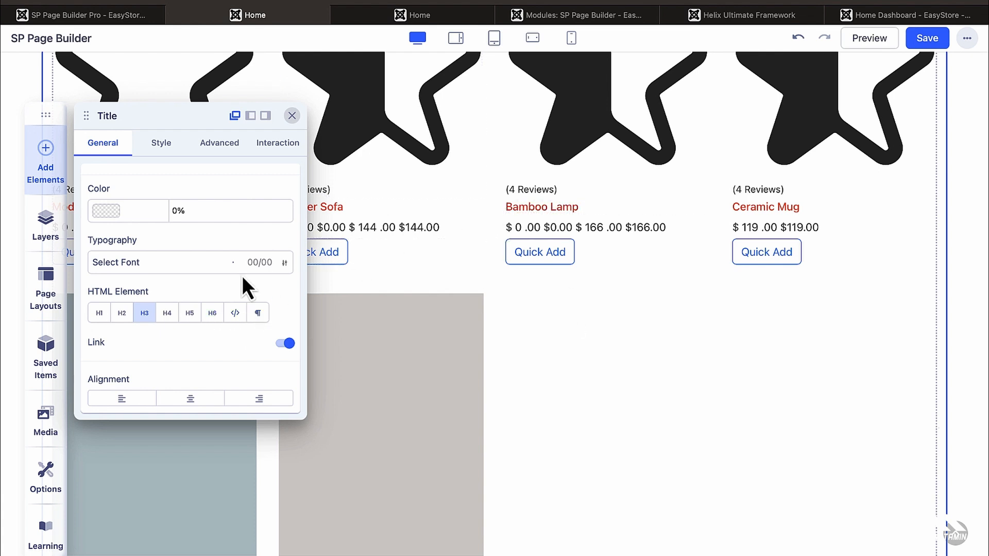
click(210, 313)
click(145, 313)
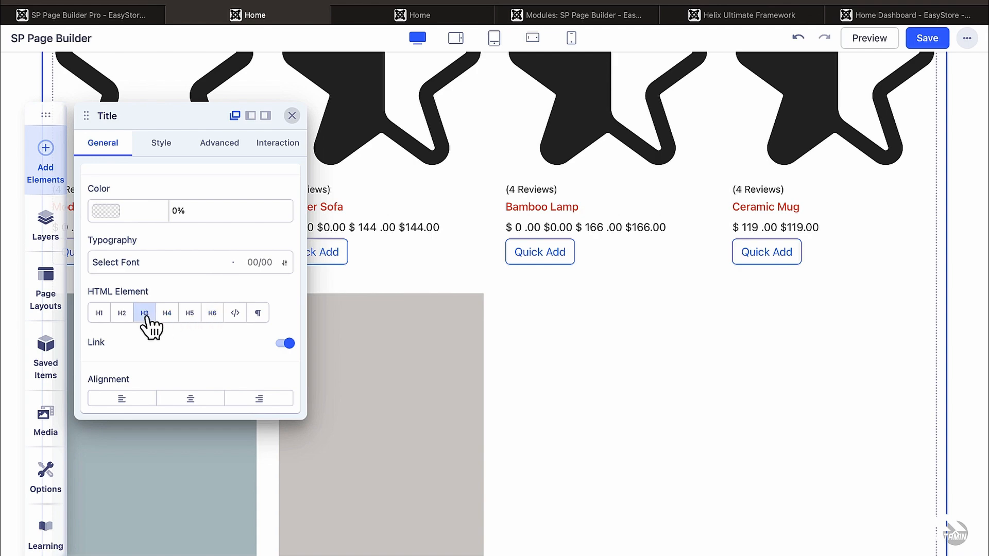
Step: Return to the front-end Home page and check the product titles in both product sections again
click(420, 16)
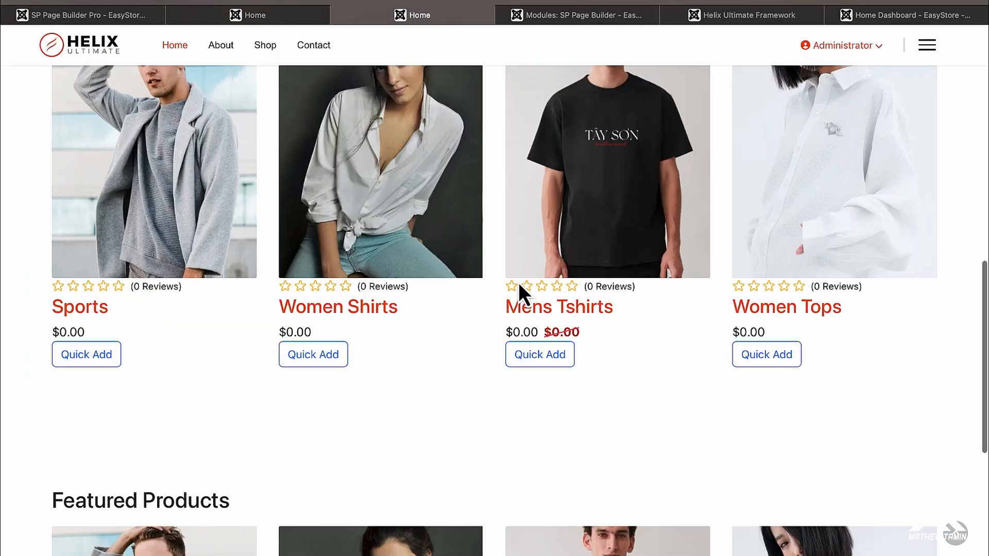
scroll(518, 282, down, 8)
scroll(520, 291, up, 1)
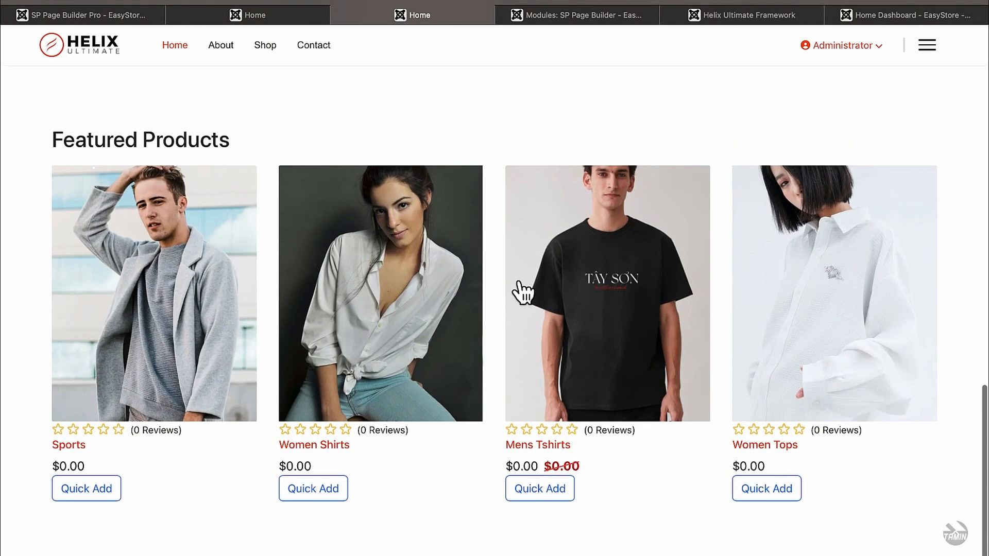